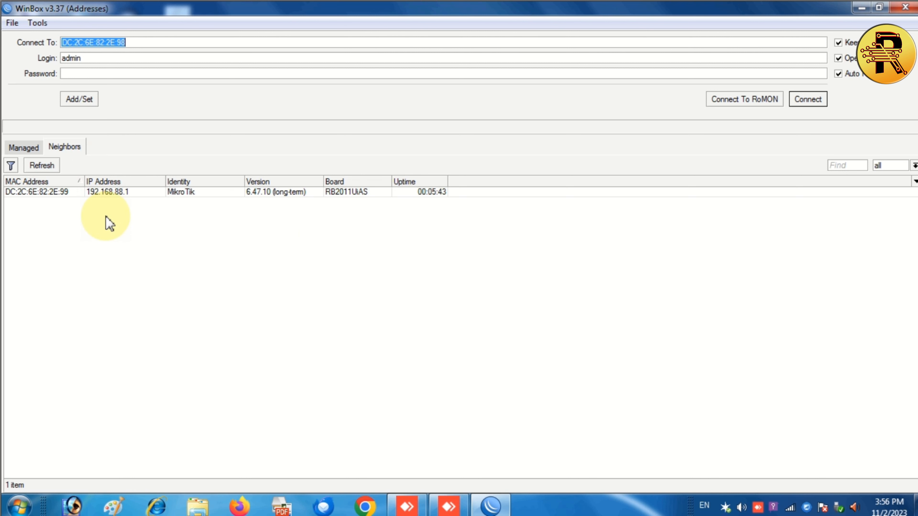
Select the RB2011 router by MAC DC:2C:6E:82:2E:99 and log in as admin with no password.
click(362, 191)
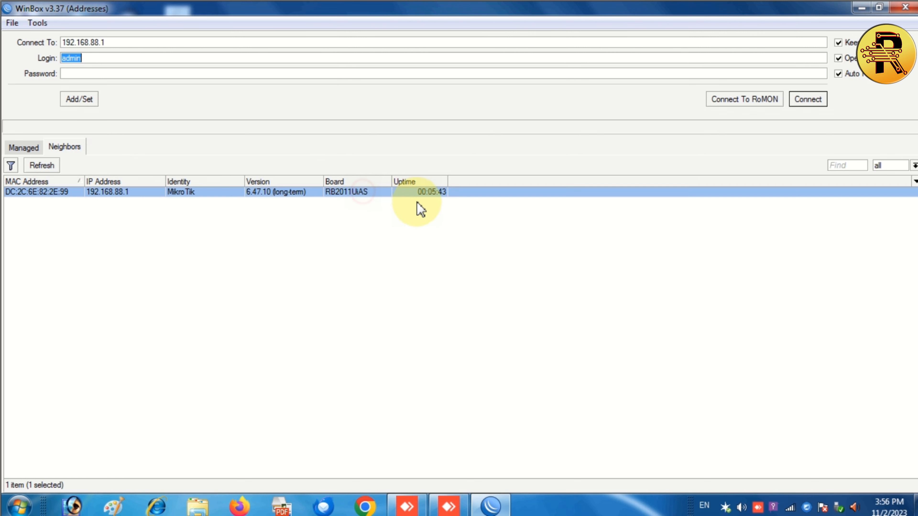
click(67, 231)
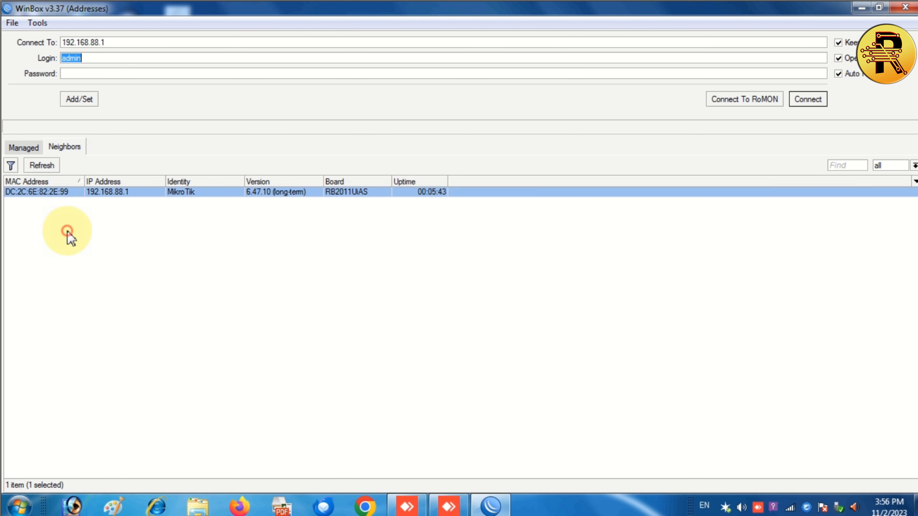
click(30, 192)
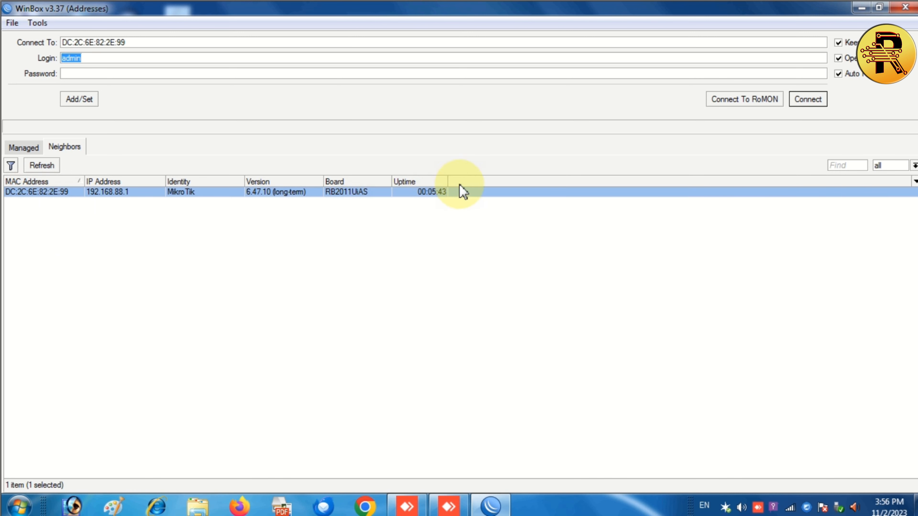
click(795, 107)
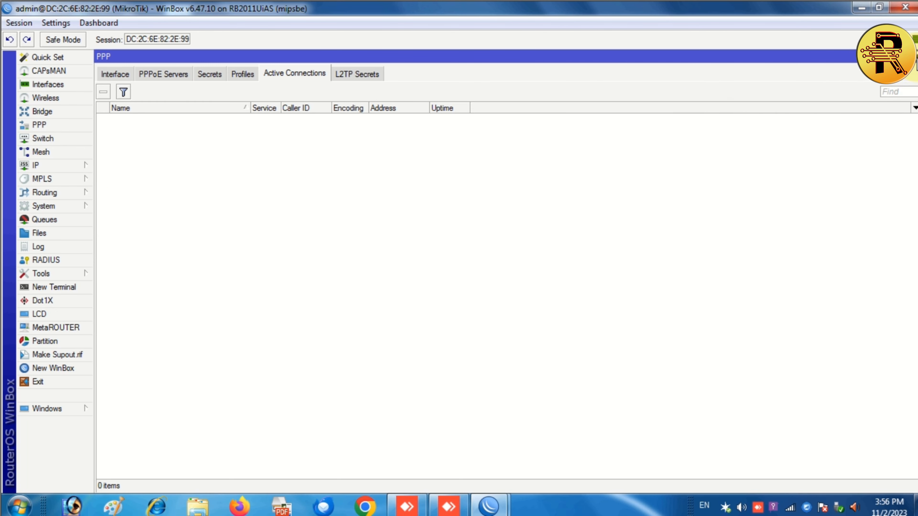
Close the leftover PPP, Terminal and Wireless windows.
click(916, 58)
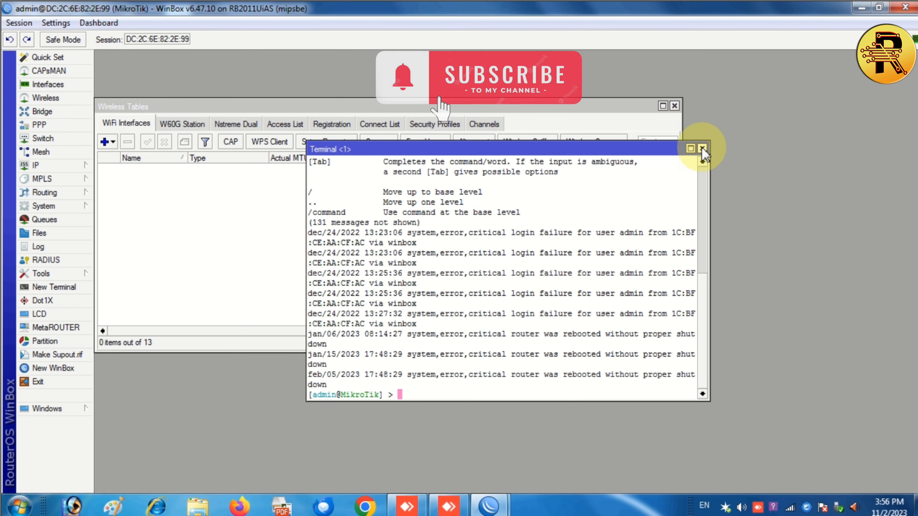
click(702, 149)
click(674, 106)
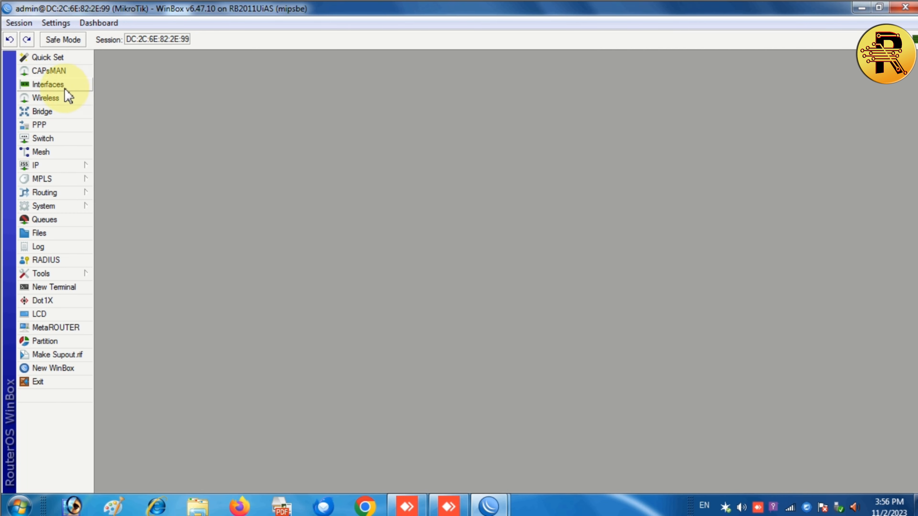
Reset the router configuration with No Default Configuration and confirm the reboot.
click(44, 206)
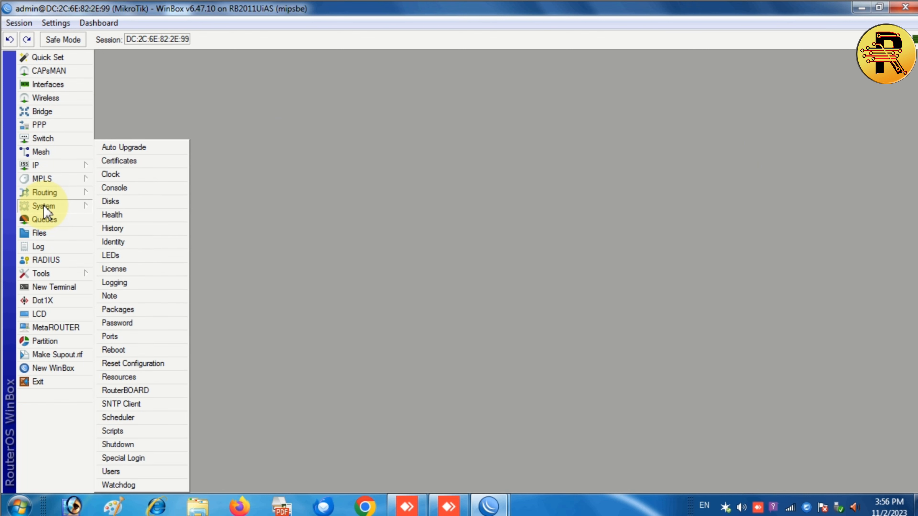
click(138, 363)
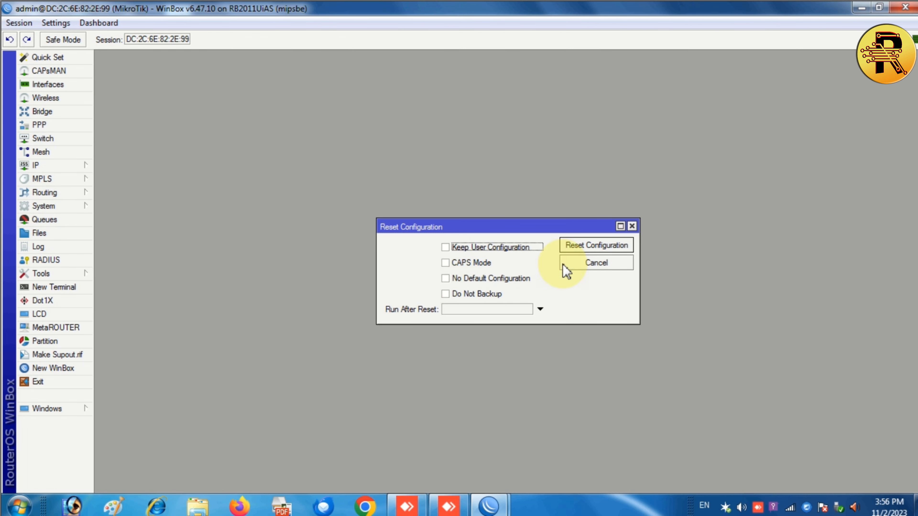
click(445, 278)
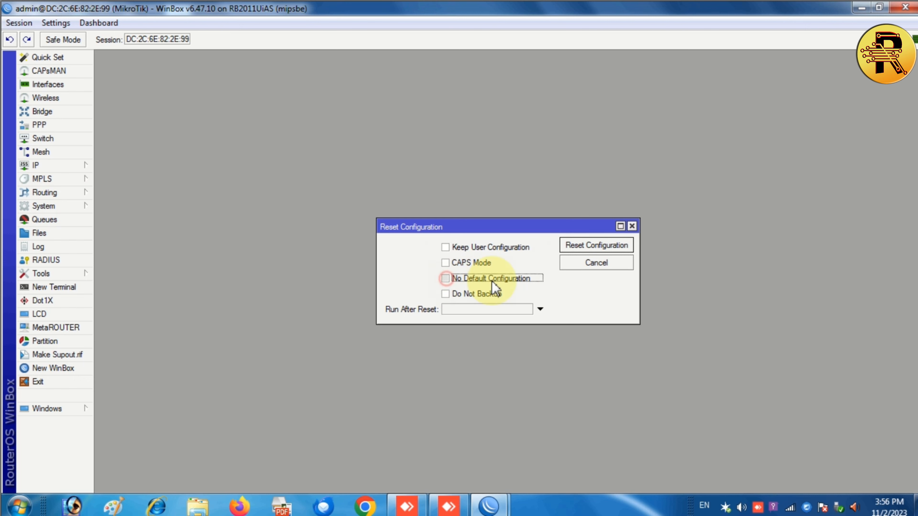
click(603, 246)
click(520, 267)
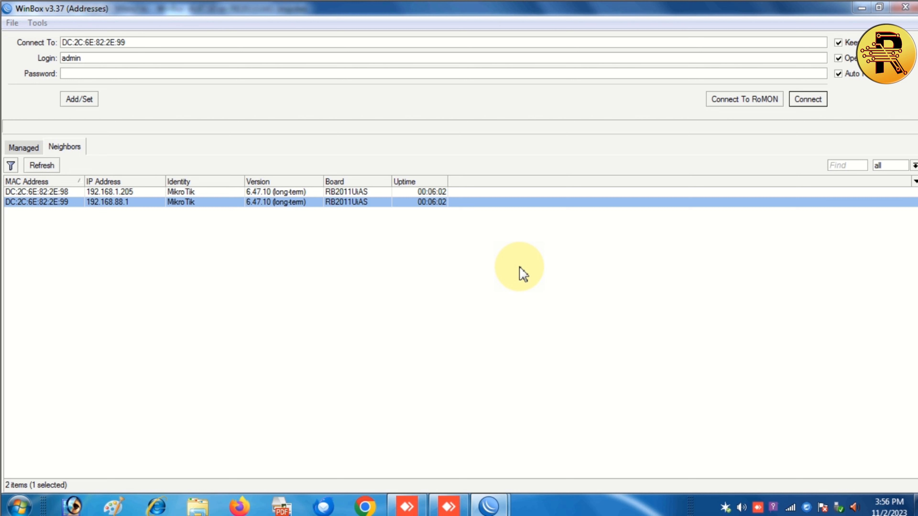
Refresh the Neighbors list until the rebooted router reappears.
click(36, 169)
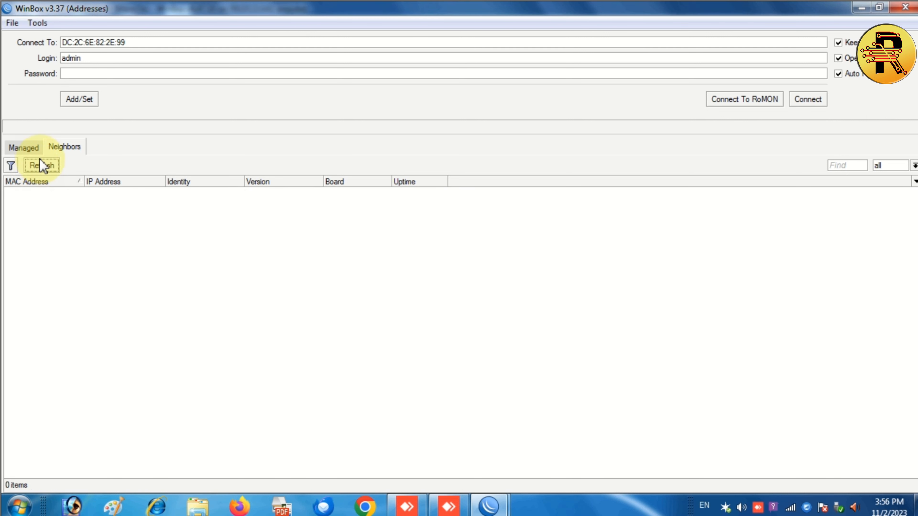
click(25, 148)
click(70, 147)
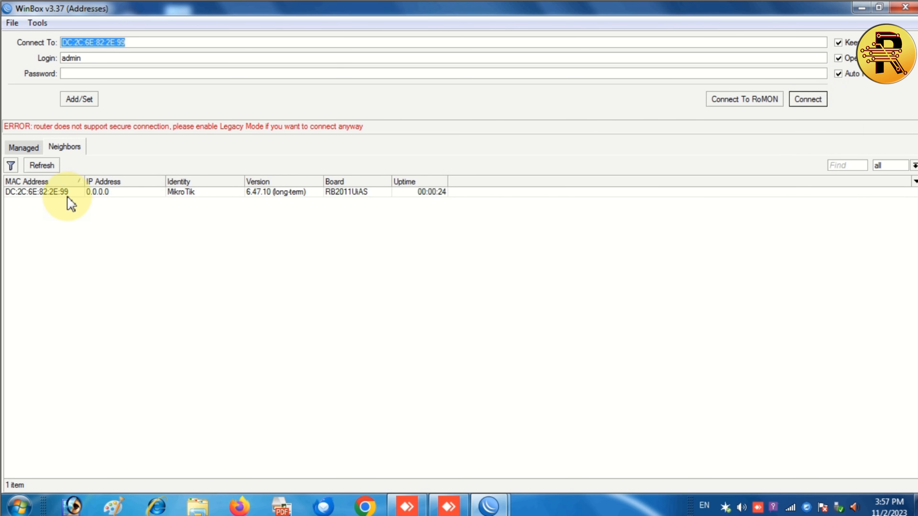
click(42, 165)
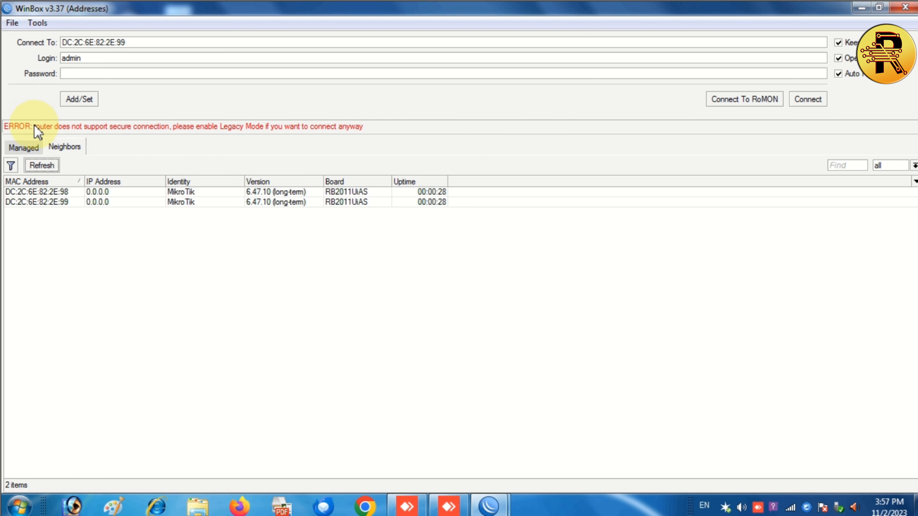
click(35, 24)
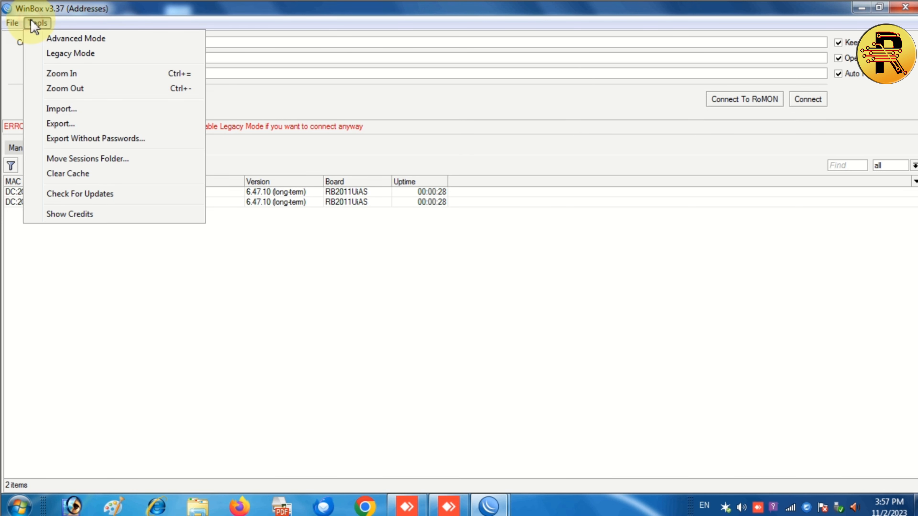
click(42, 53)
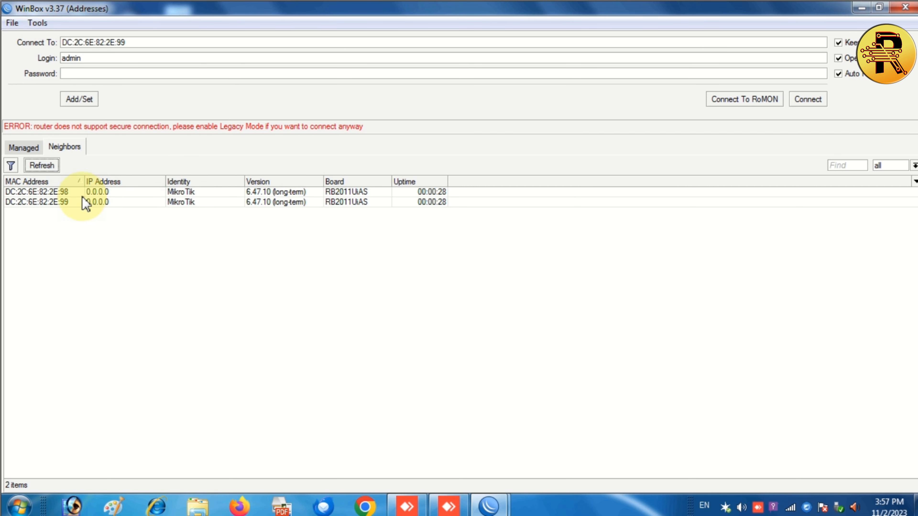
click(42, 202)
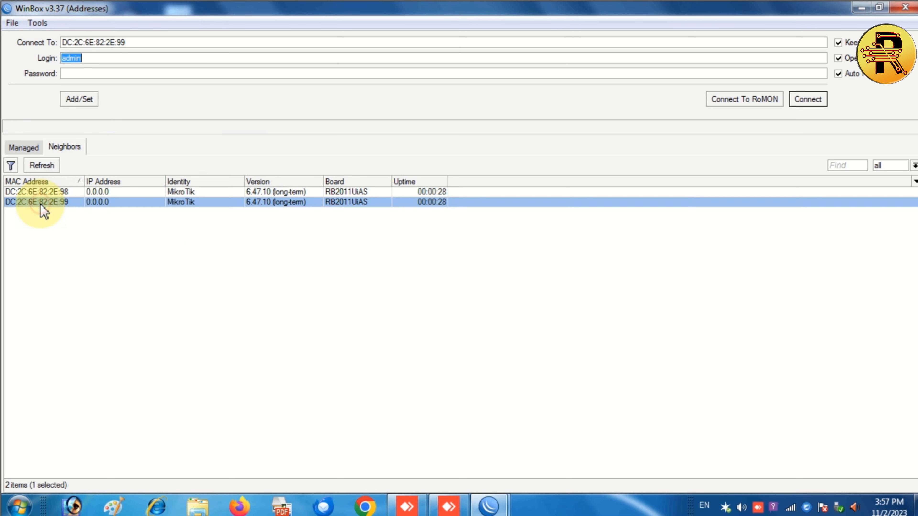
click(800, 100)
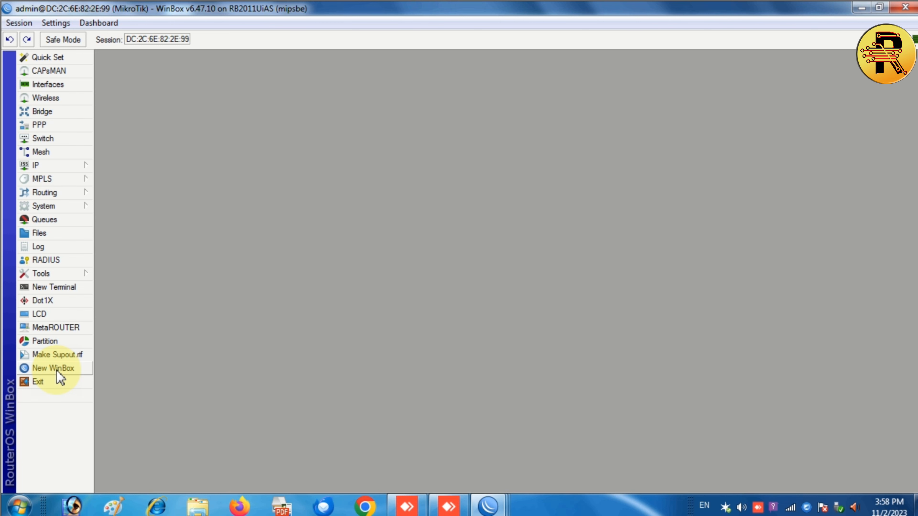
Close the two extra WinBox login windows, keeping only the admin session.
click(57, 368)
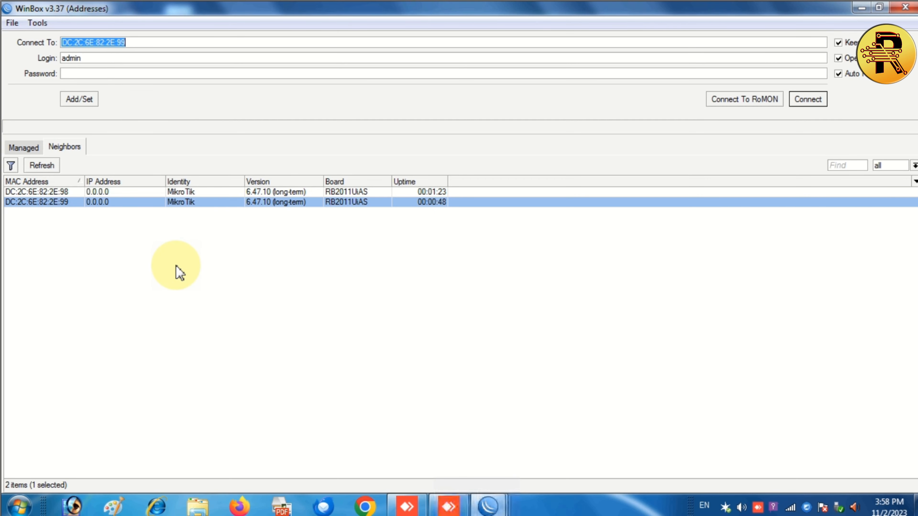
click(497, 502)
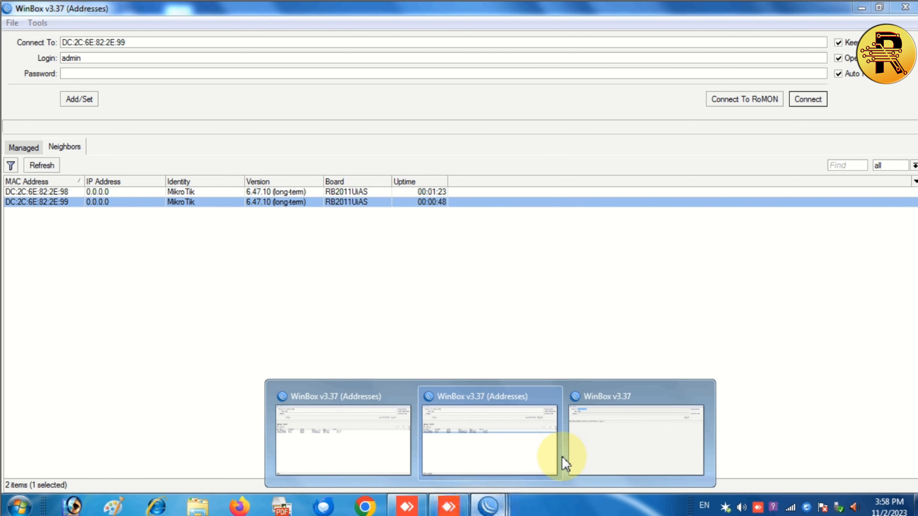
click(389, 451)
click(913, 7)
click(913, 7)
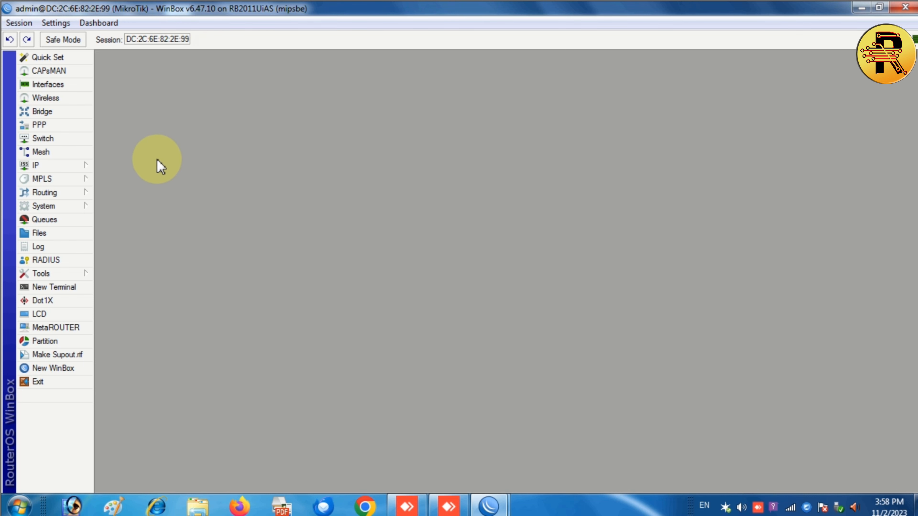
Change the router identity from MikroTik to RED NET-RB2011 and apply it.
click(62, 208)
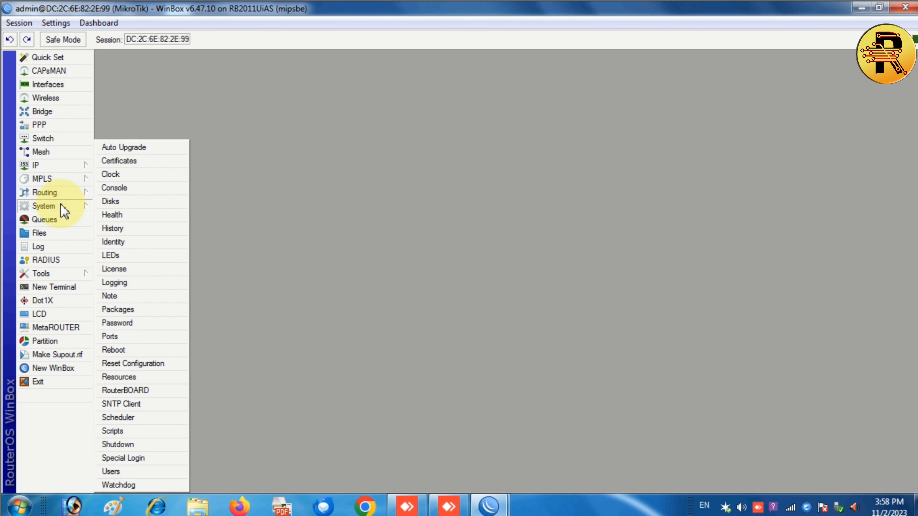
click(141, 245)
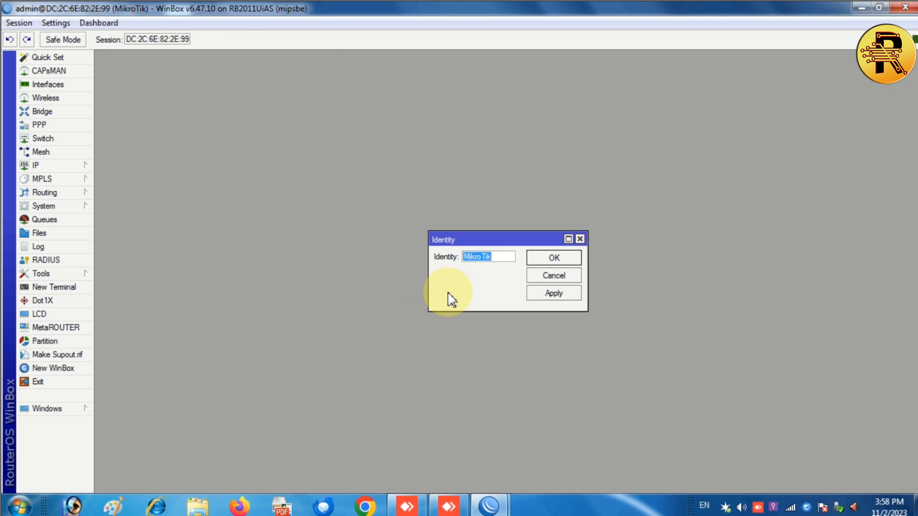
text(R)
key(BackSpace)
text(ROUTER)
key(BackSpace)
key(BackSpace)
key(BackSpace)
key(BackSpace)
key(BackSpace)
key(BackSpace)
text(E)
text(RED N)
text(EWT)
key(BackSpace)
key(BackSpace)
key(ctrl+a)
text(RED NET)
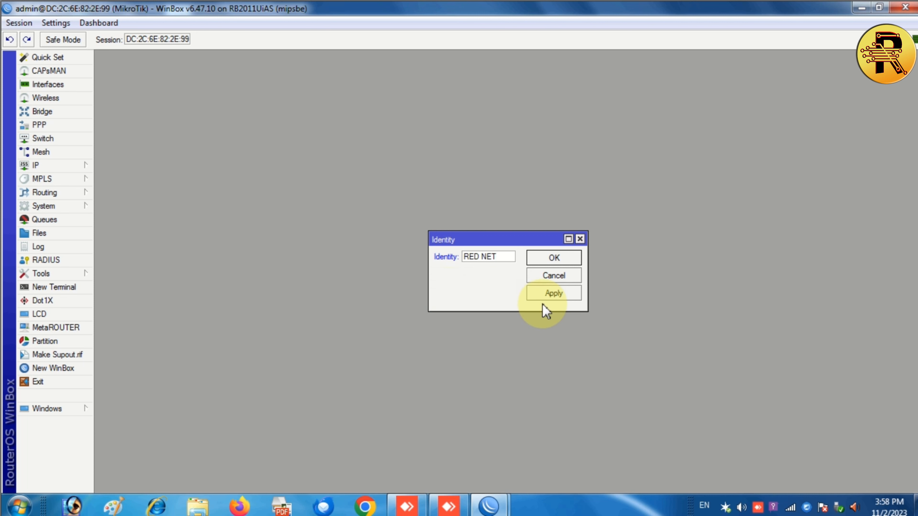
text(-RB2011)
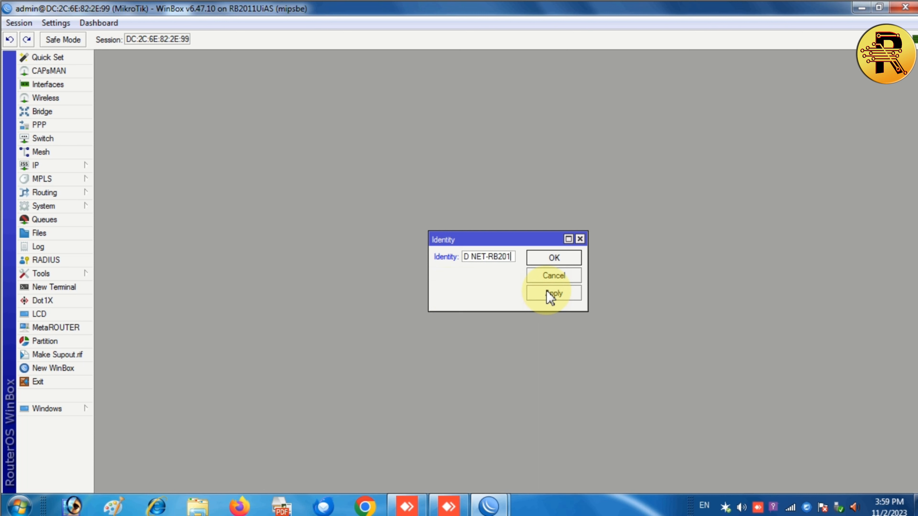
click(545, 292)
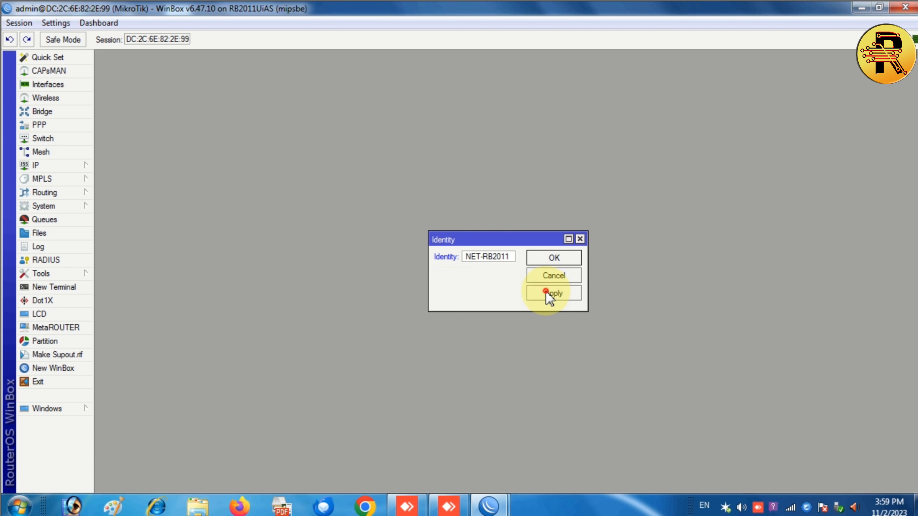
click(553, 259)
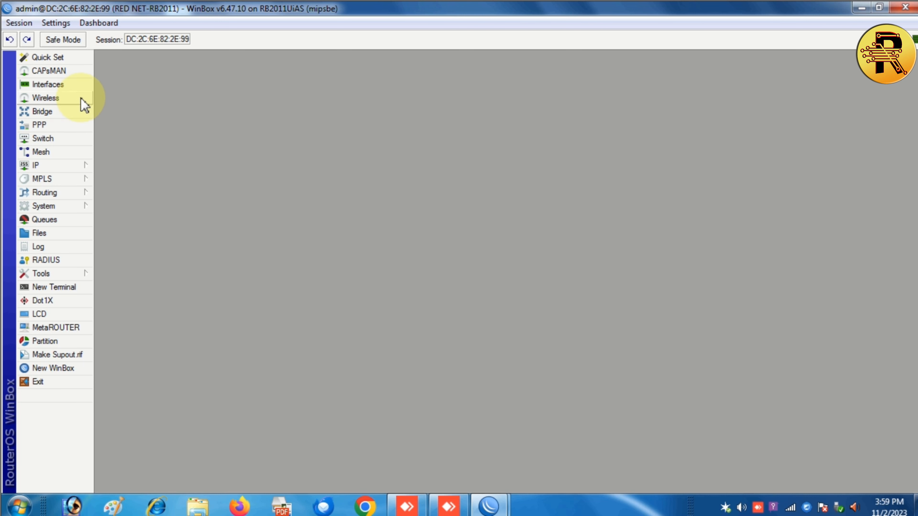
click(71, 86)
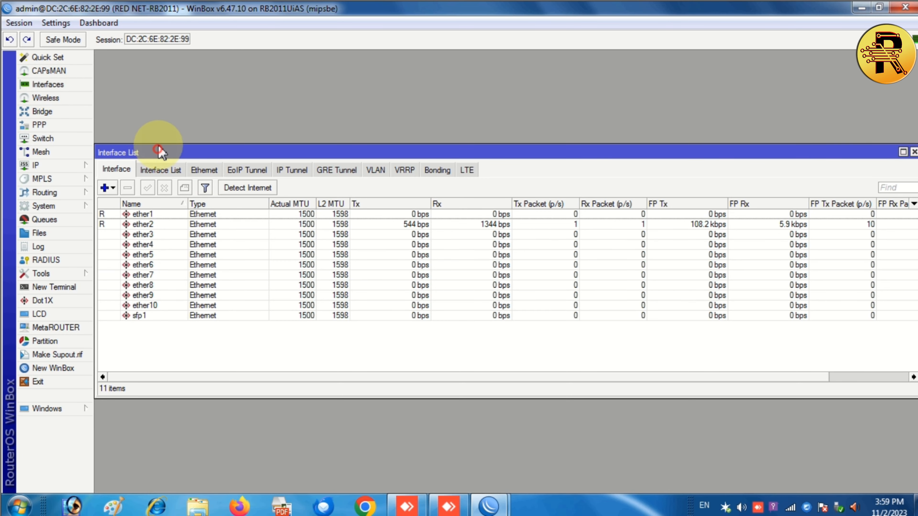
drag(158, 149, 165, 90)
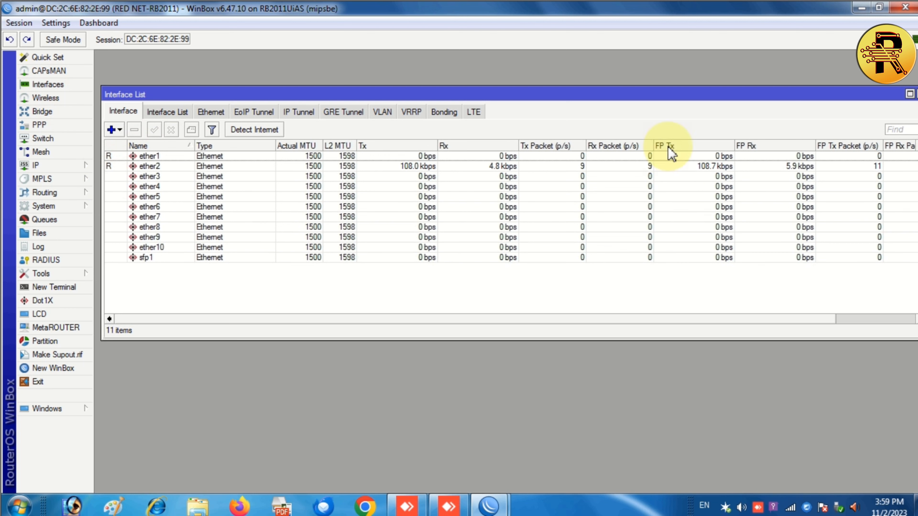
drag(100, 207, 181, 221)
drag(512, 88, 456, 60)
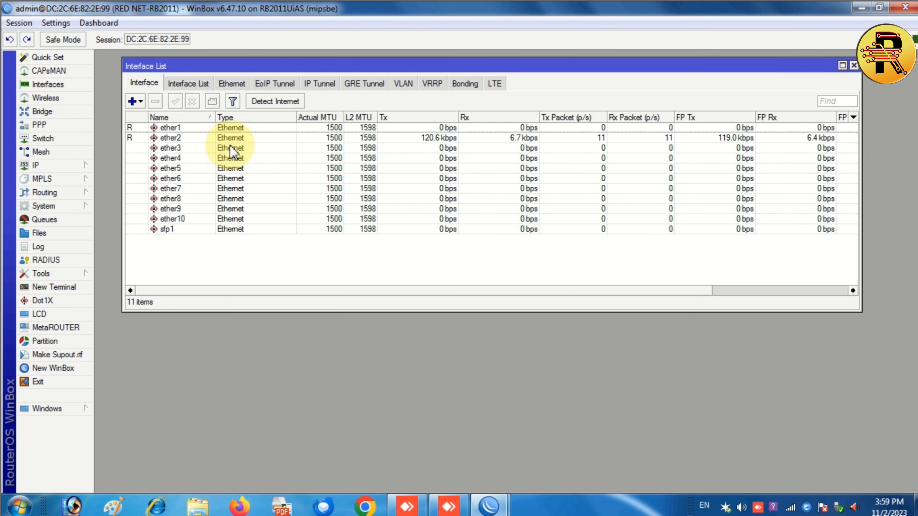
click(176, 230)
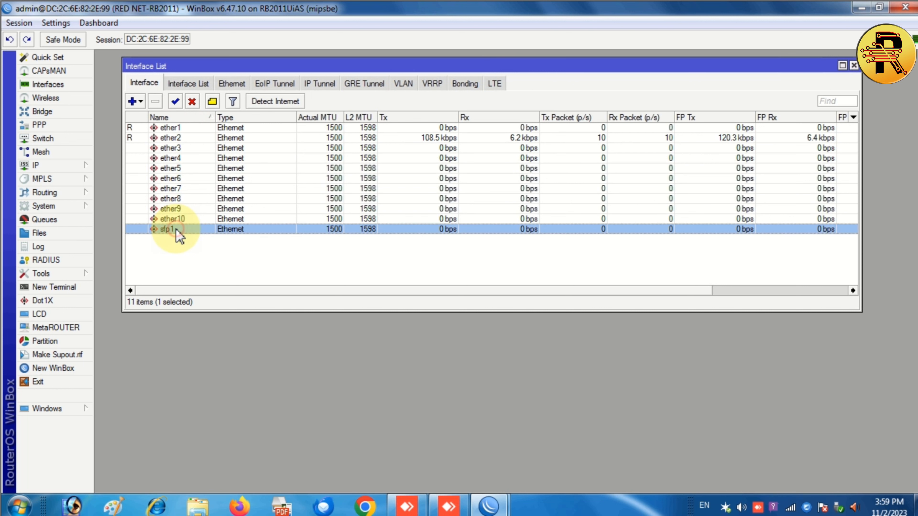
click(190, 249)
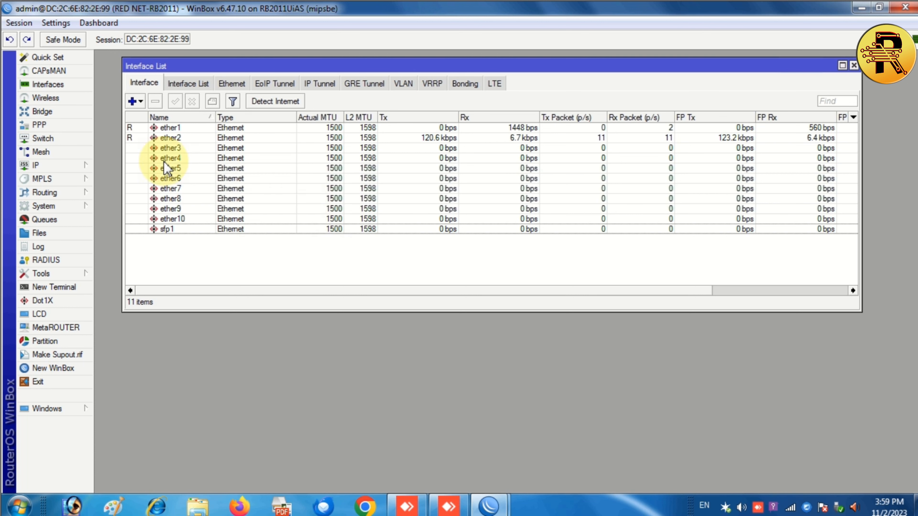
click(426, 138)
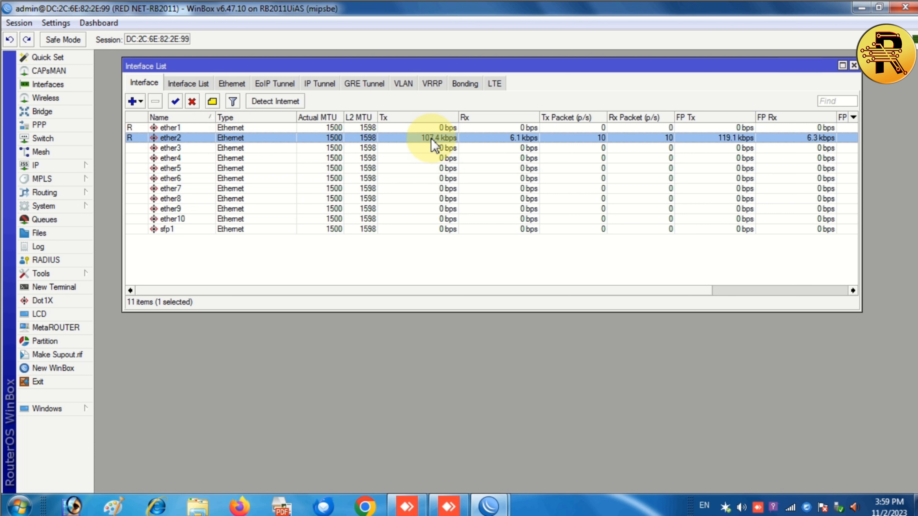
click(390, 262)
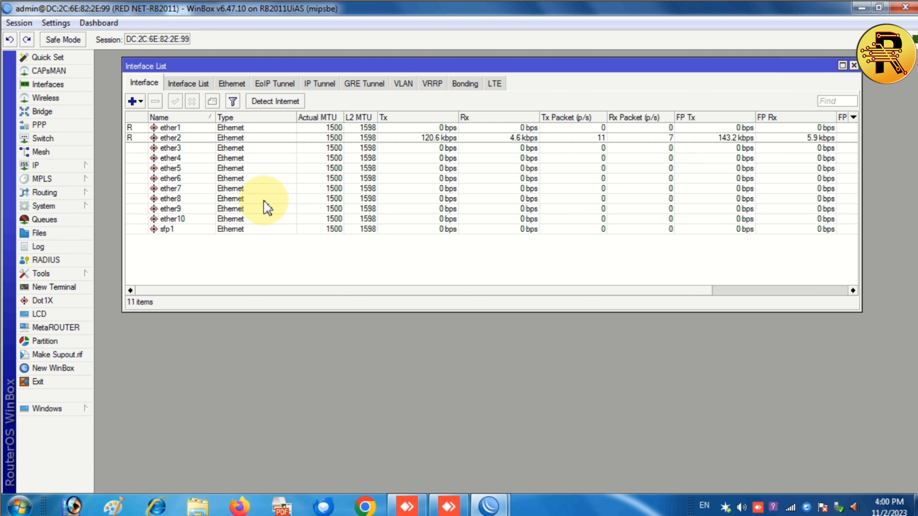
Rename interface ether1 to WAN1 in its General settings.
double_click(179, 129)
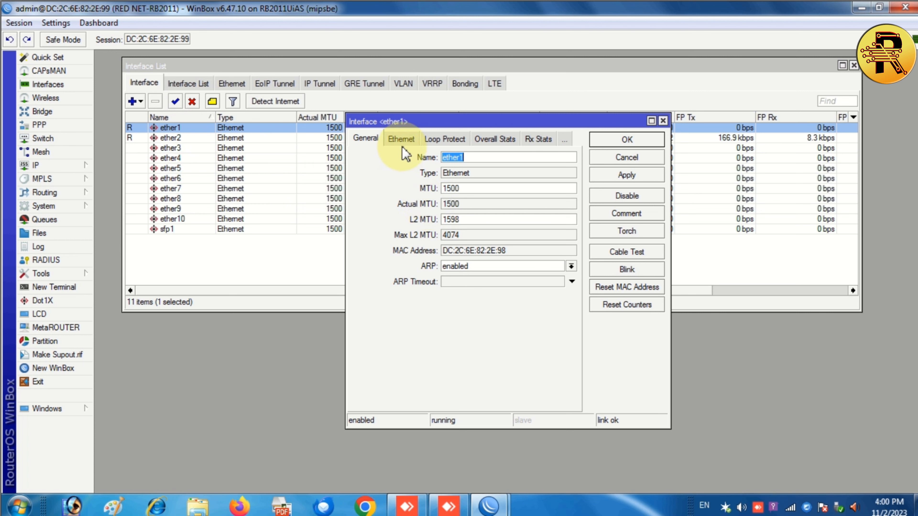
click(408, 142)
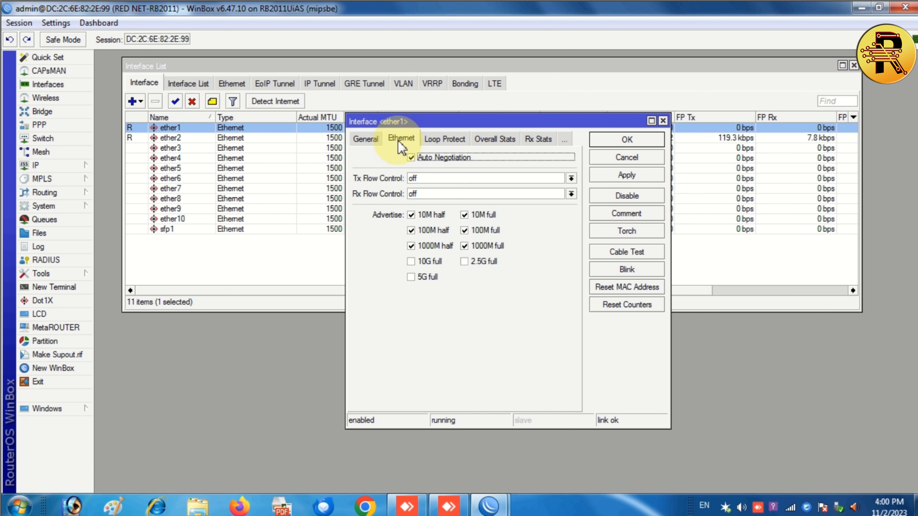
click(367, 139)
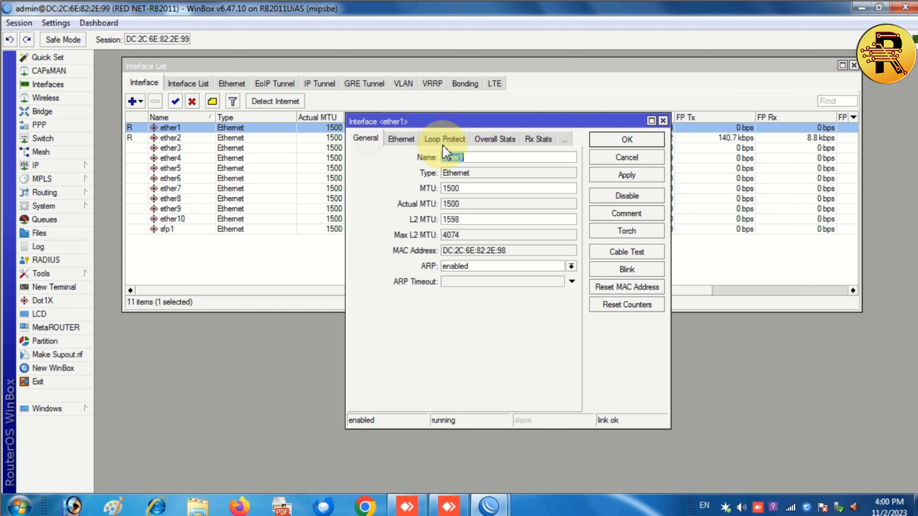
click(490, 162)
text(WAN1)
click(615, 174)
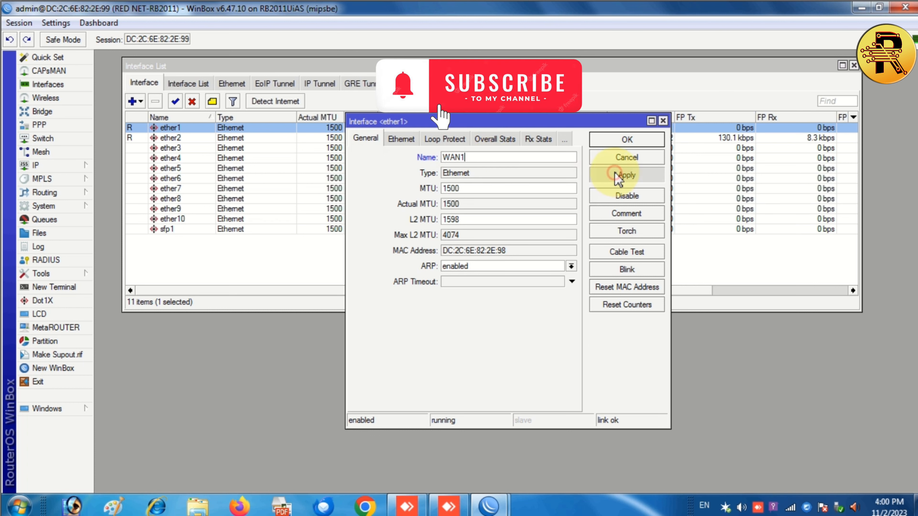
click(616, 140)
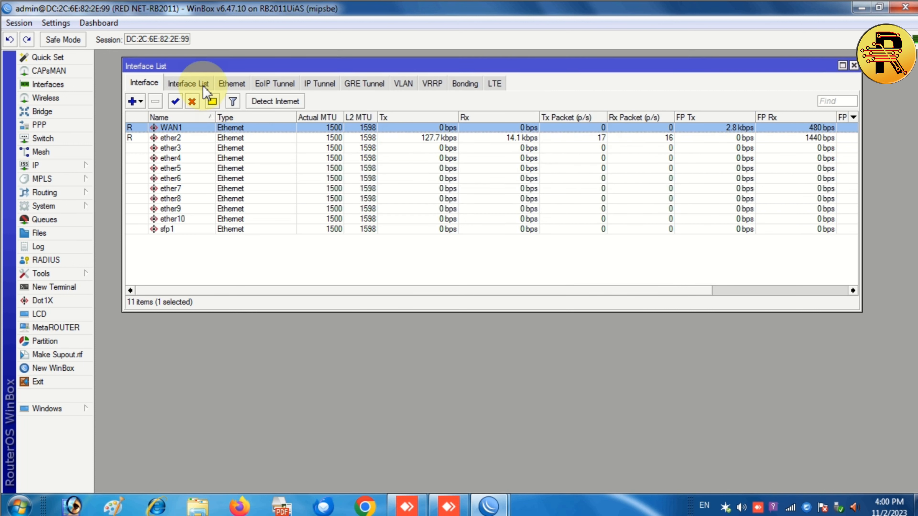
click(190, 84)
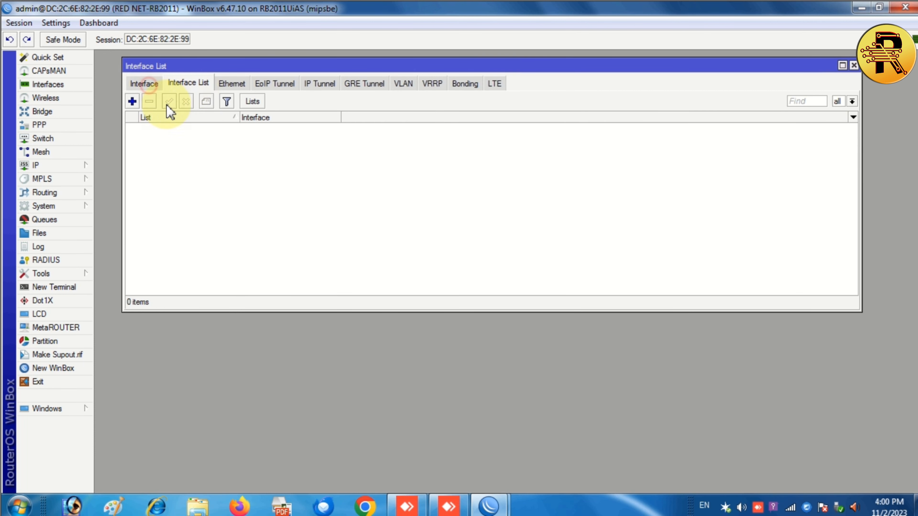
click(144, 83)
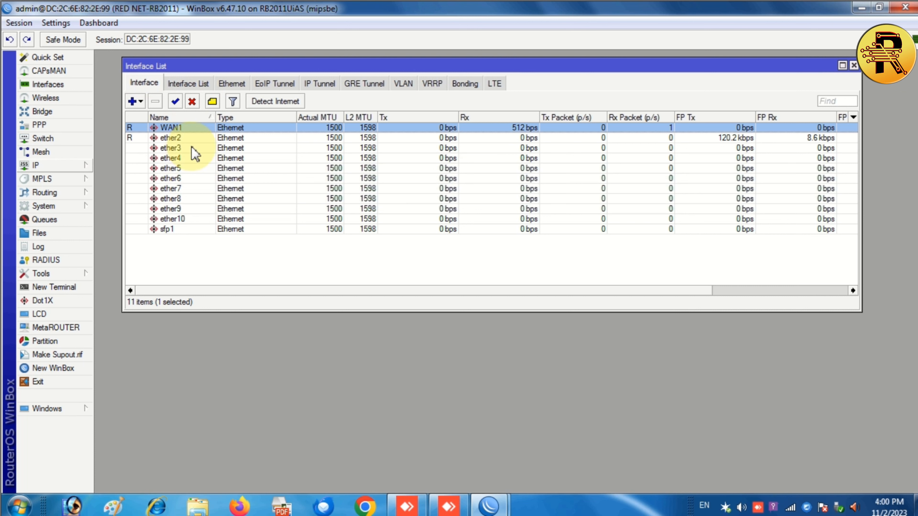
Add a new bridge named bridge1 with default settings.
click(854, 65)
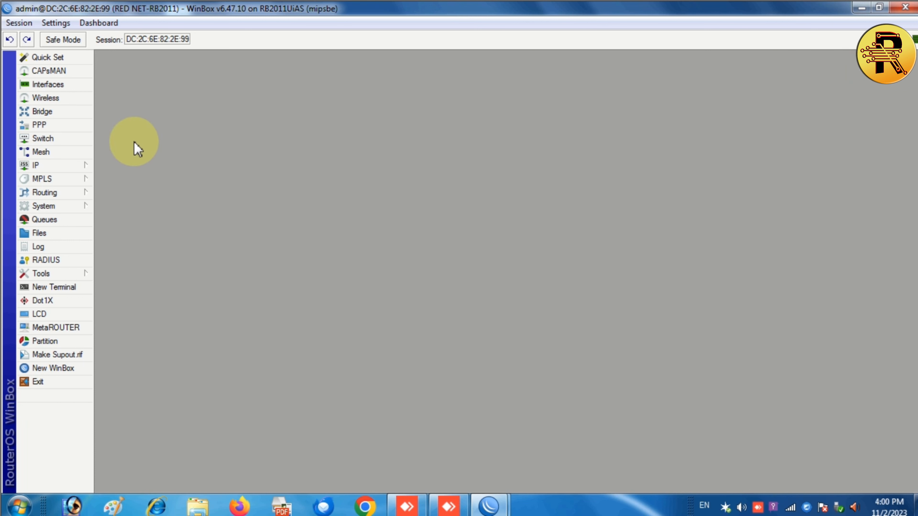
click(68, 112)
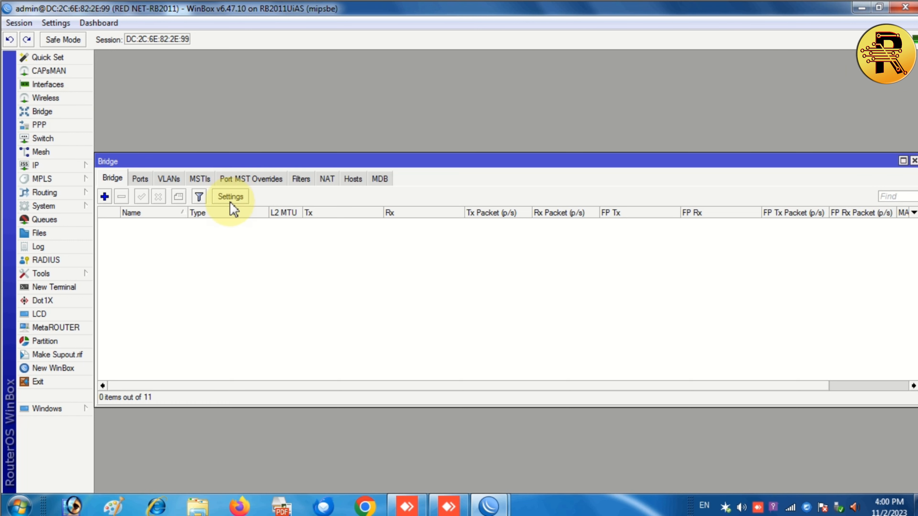
drag(281, 159, 288, 99)
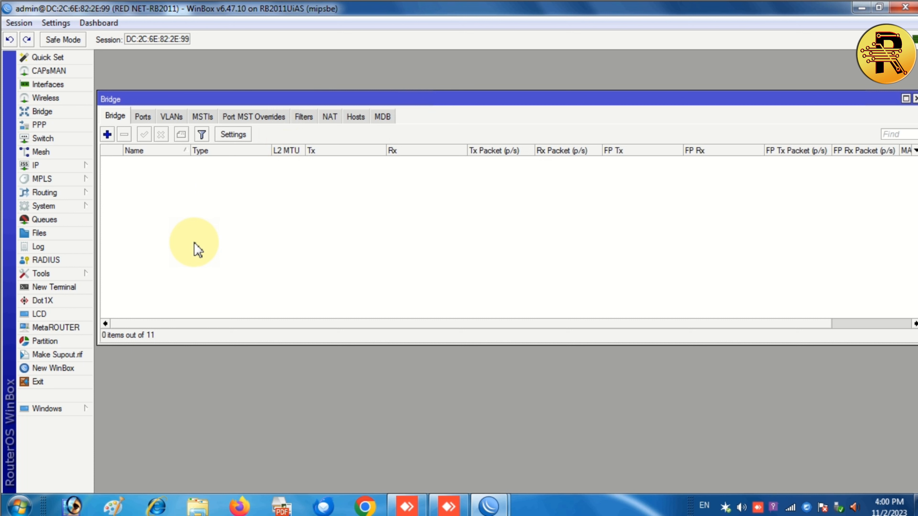
click(108, 135)
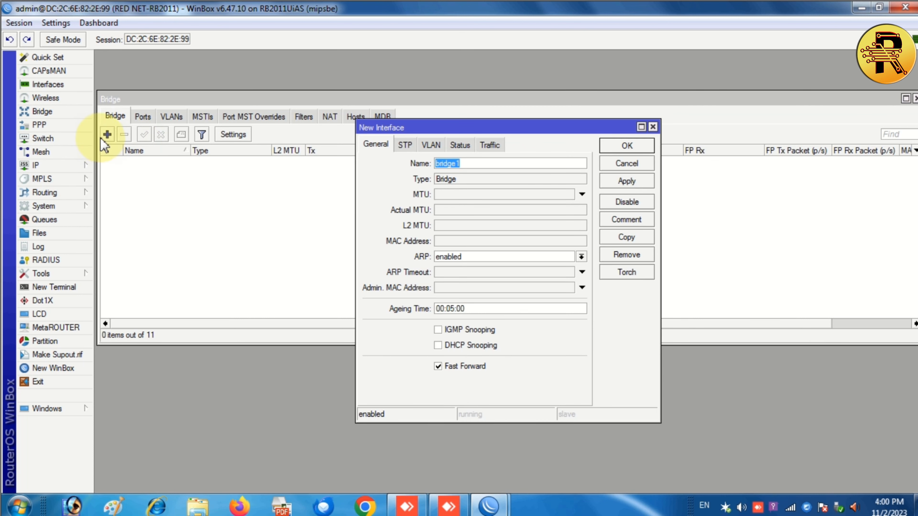
drag(455, 124, 422, 105)
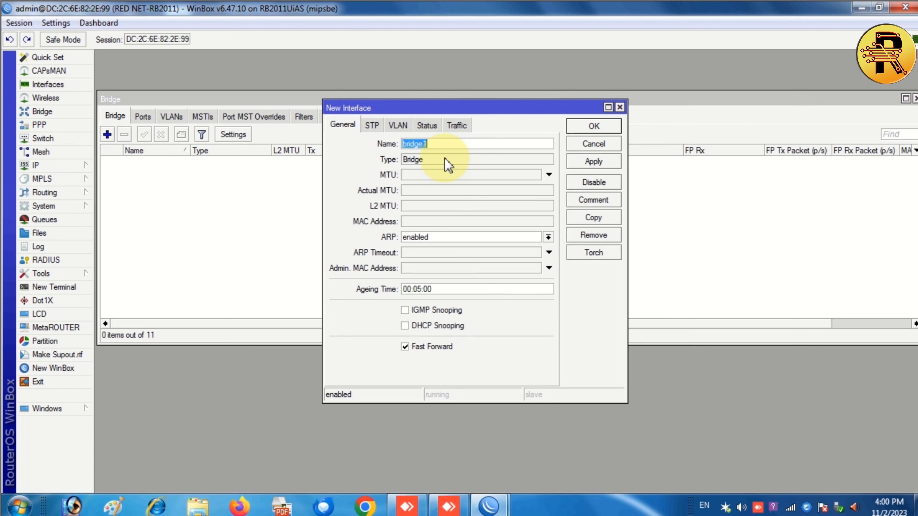
click(590, 164)
click(594, 127)
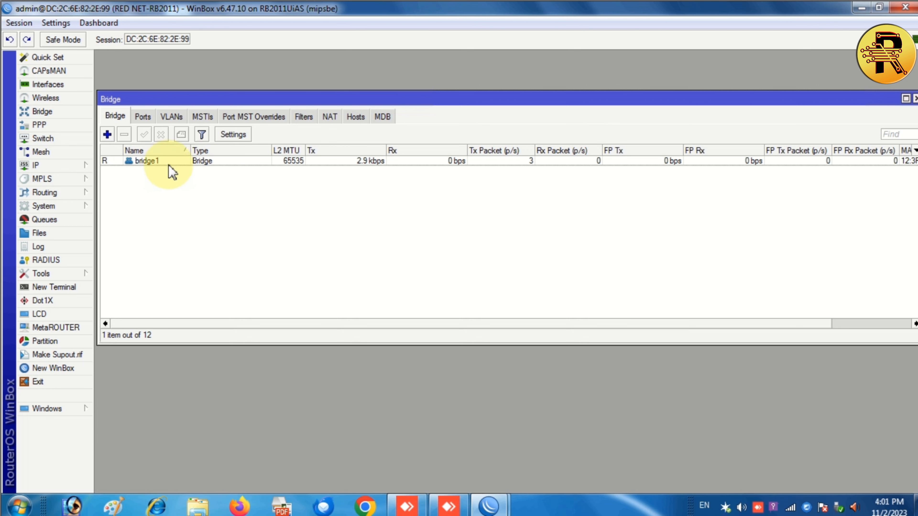
Add ether2 to bridge1 as a bridge port.
click(144, 121)
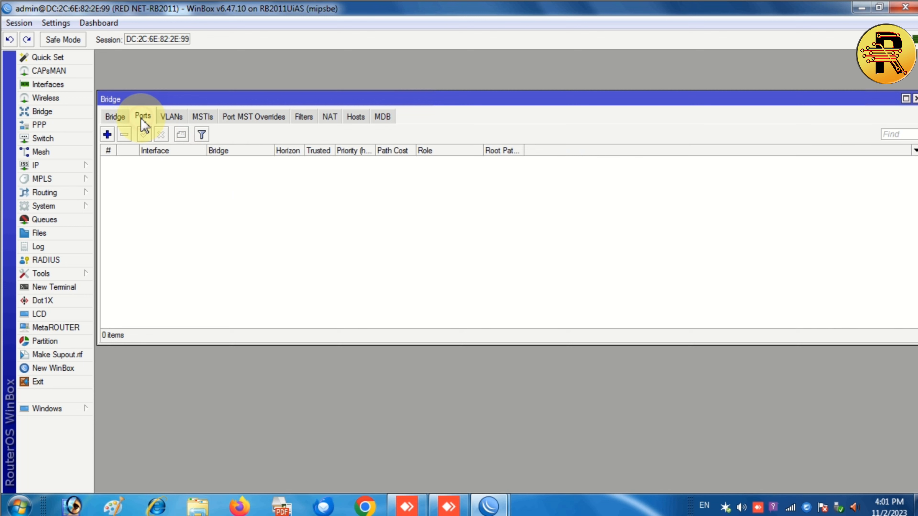
click(107, 135)
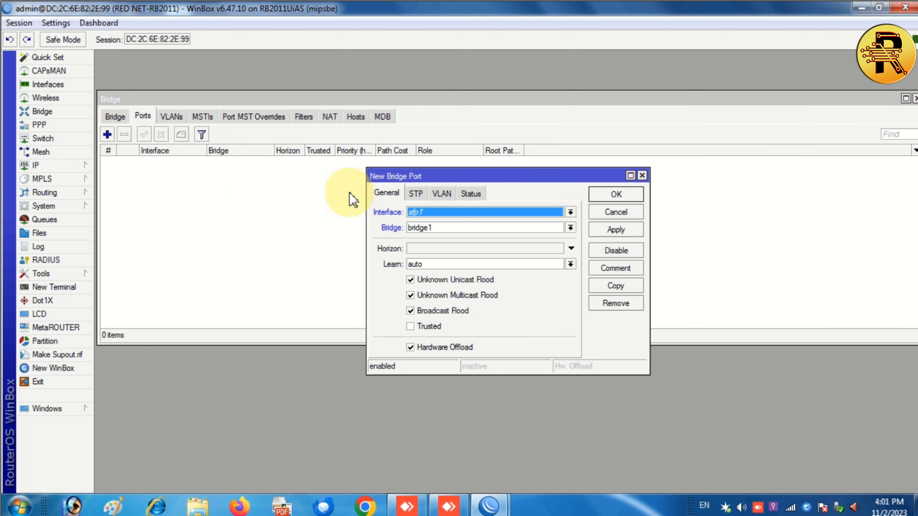
click(441, 213)
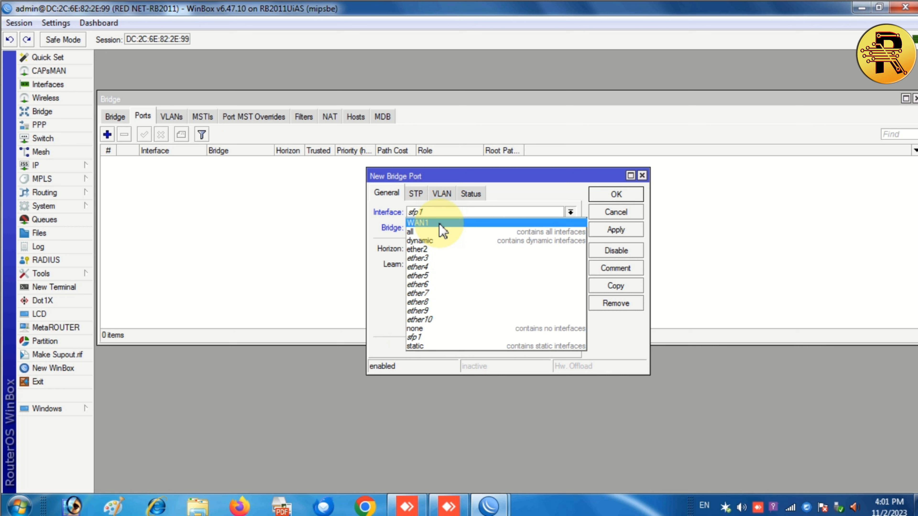
click(438, 249)
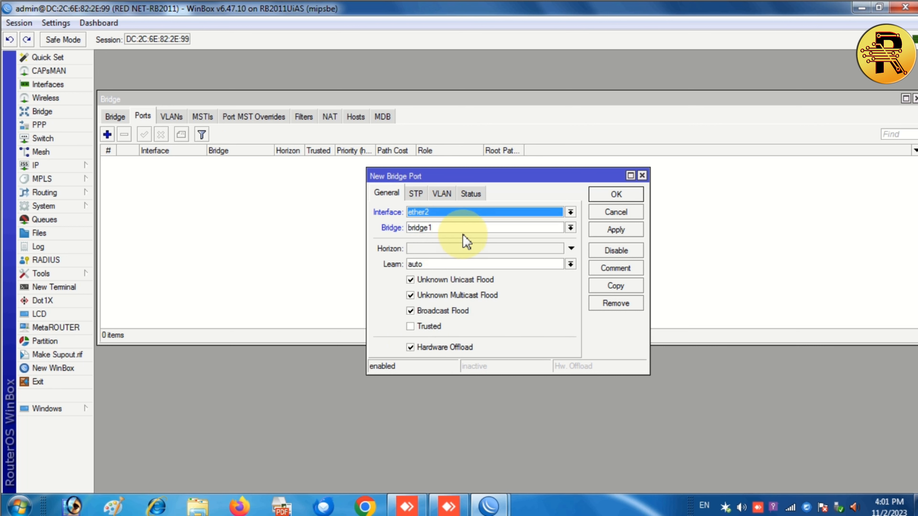
click(616, 230)
click(615, 194)
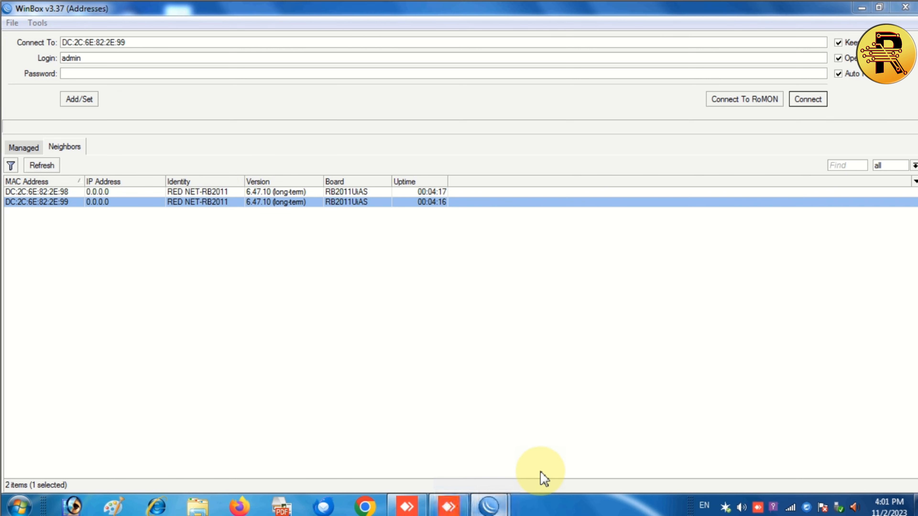
Cancel the automatic retry in the disconnected WinBox window and reconnect to the router.
mouse_move(496, 510)
click(551, 468)
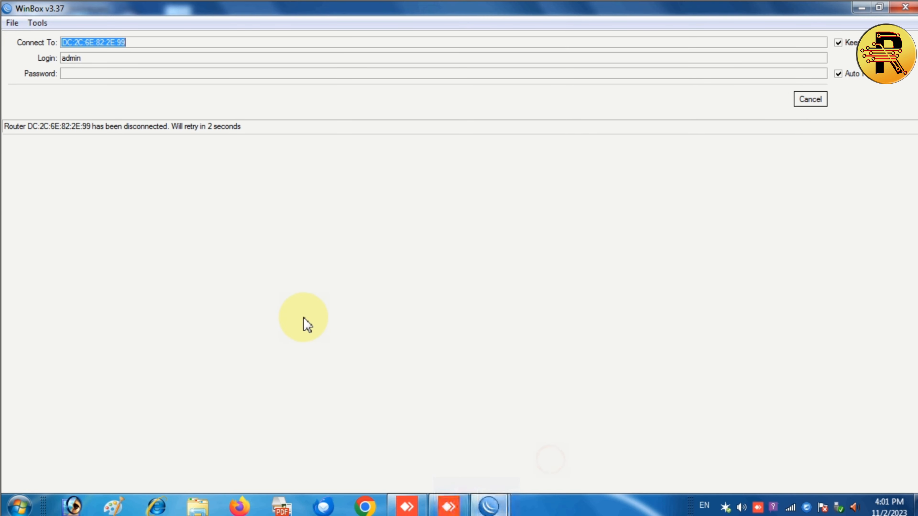
click(811, 99)
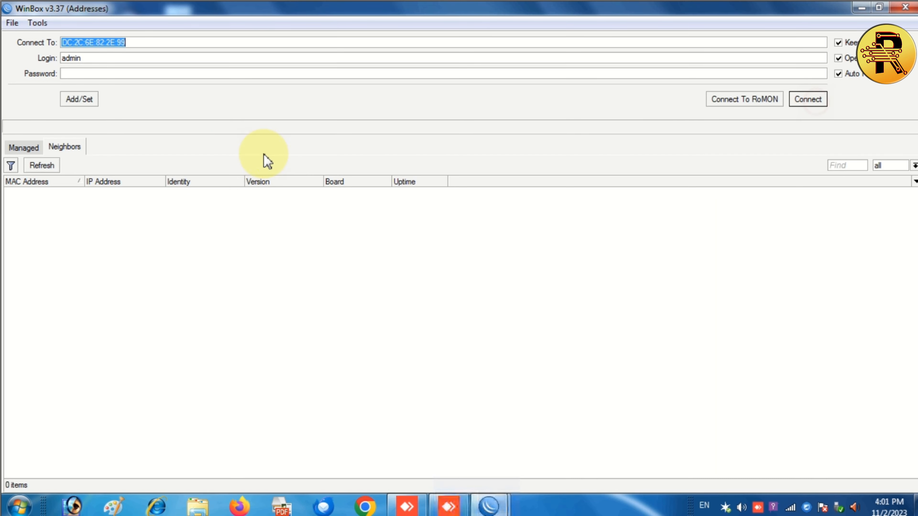
click(804, 98)
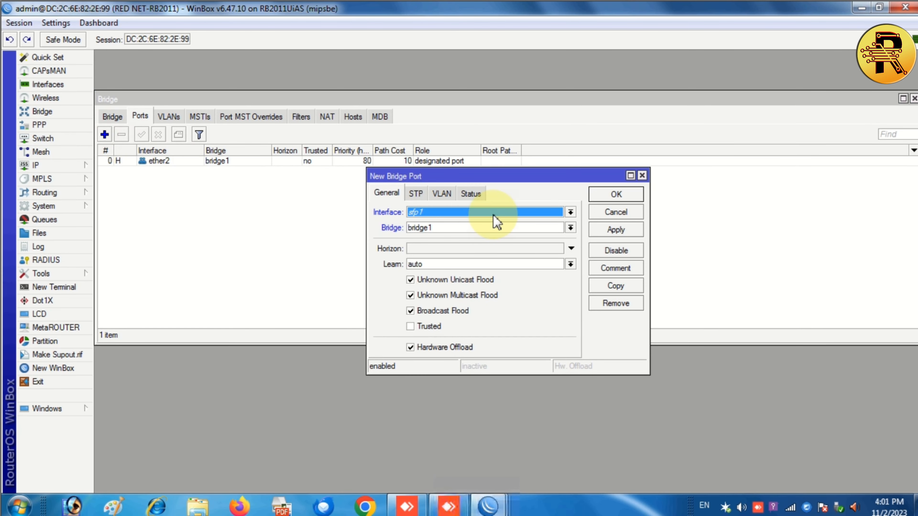
Add ether3 and ether4 as ports of bridge1.
click(491, 211)
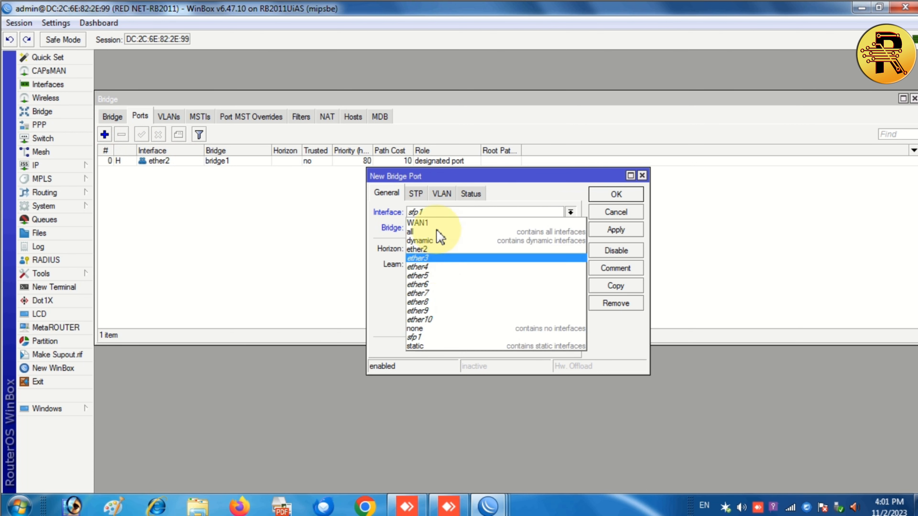
click(433, 257)
click(625, 230)
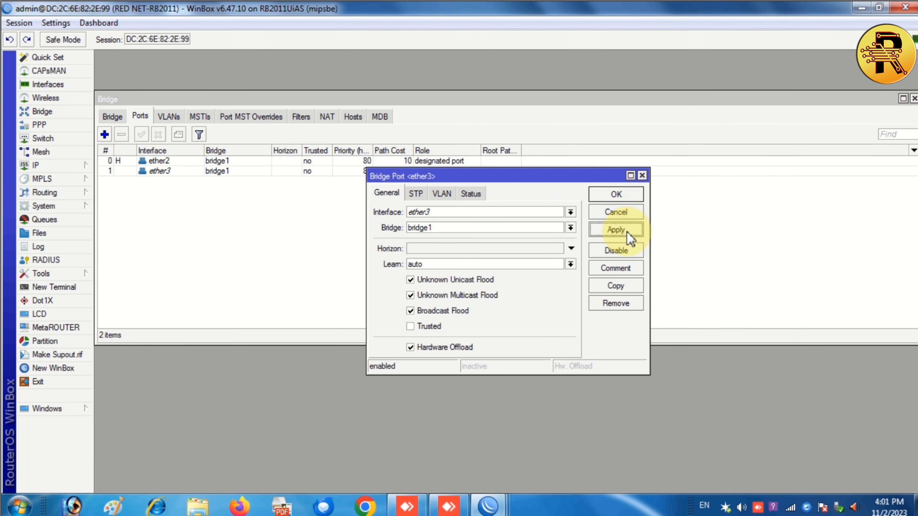
click(616, 196)
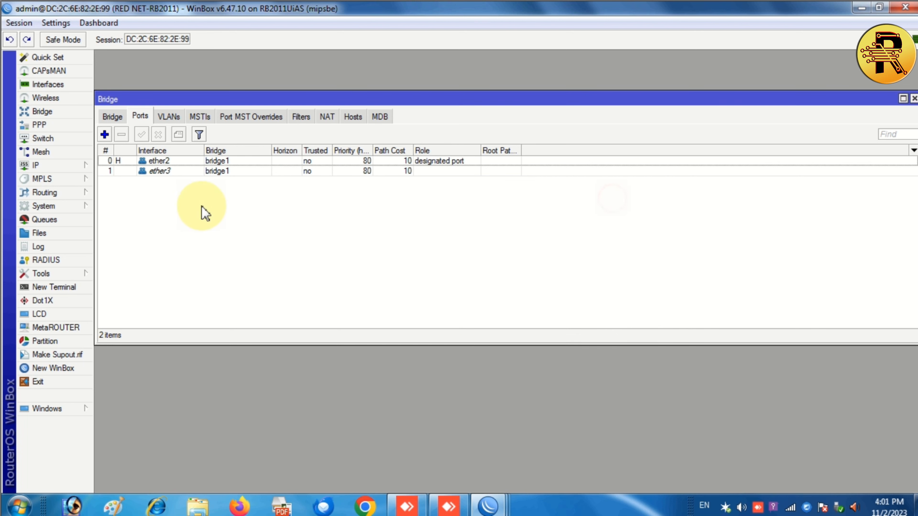
click(105, 134)
click(429, 215)
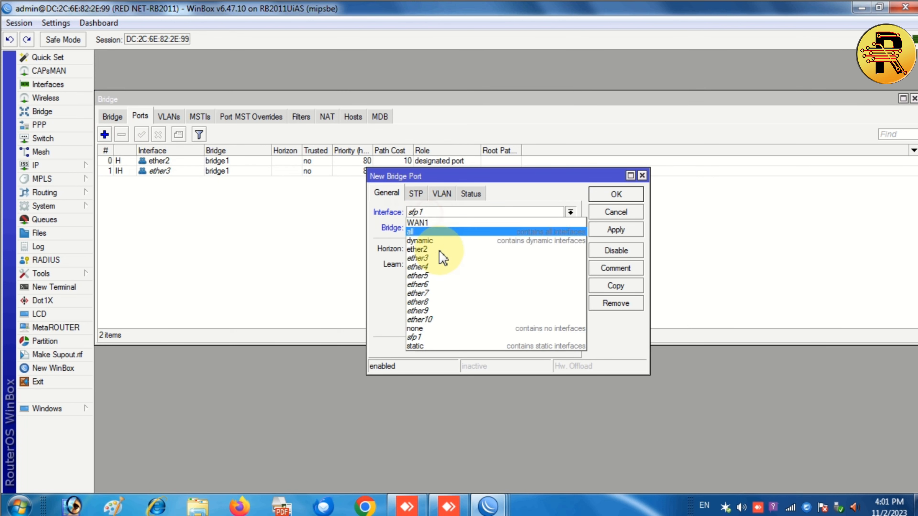
click(438, 263)
click(614, 230)
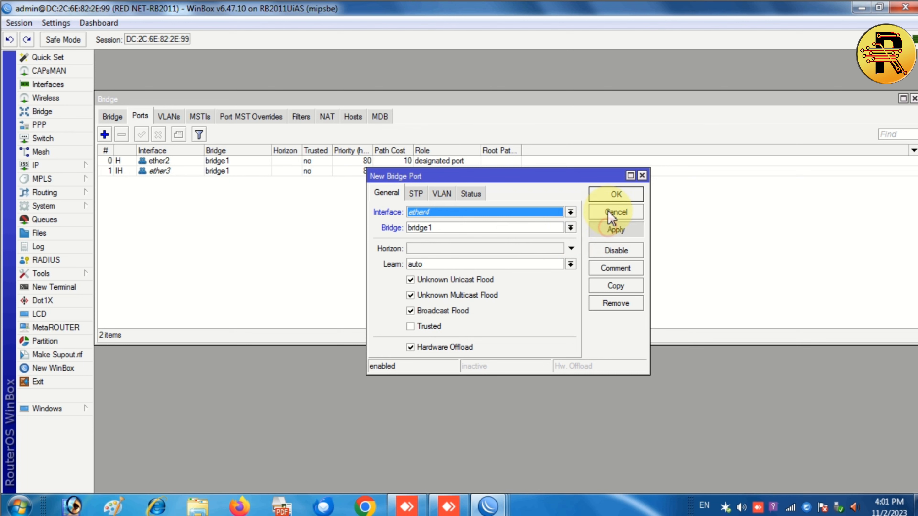
click(607, 194)
Add ether5 as a bridge1 port and show the list of bridges.
click(104, 135)
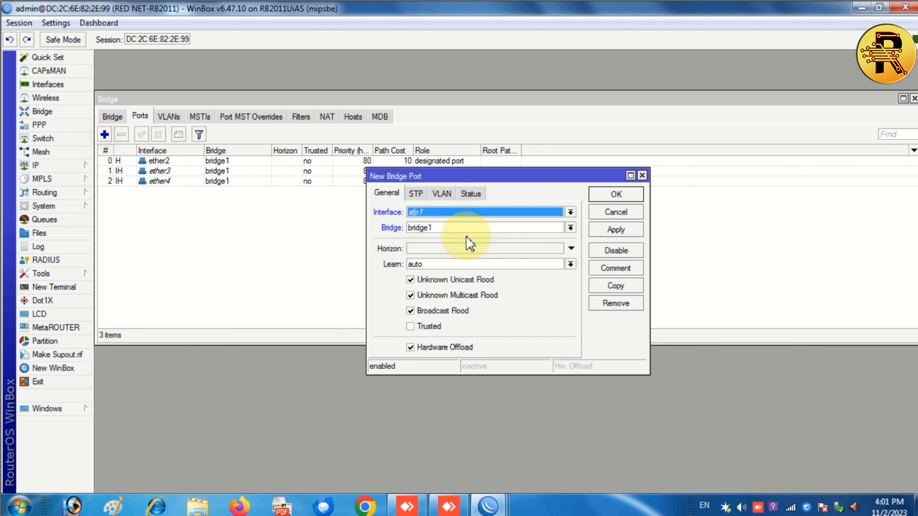
click(462, 212)
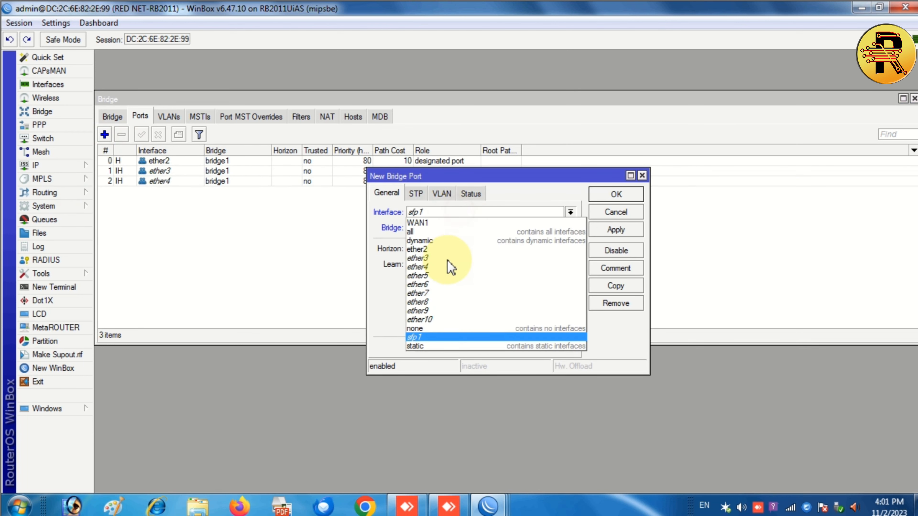
click(436, 283)
click(611, 230)
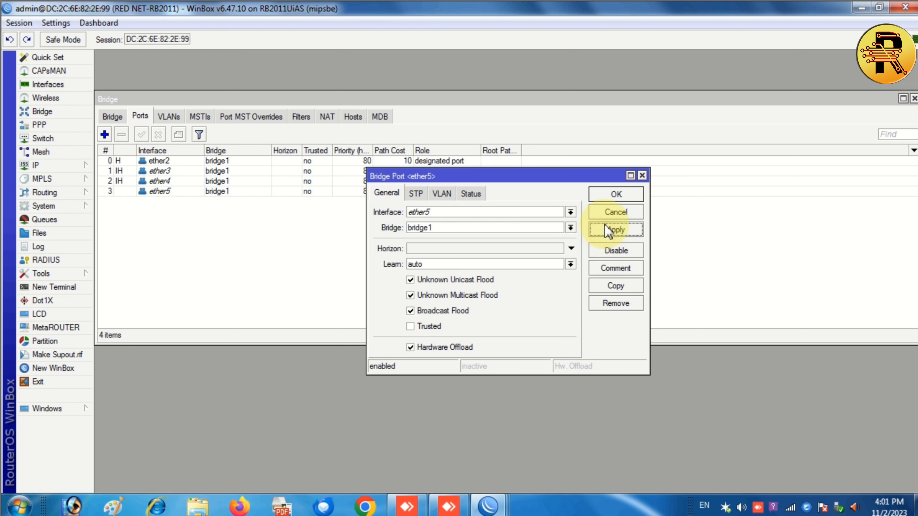
click(612, 194)
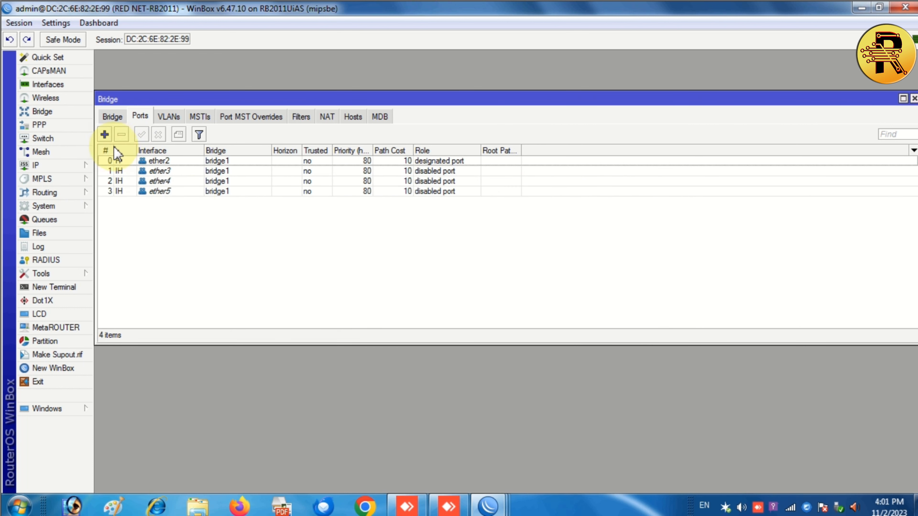
click(113, 116)
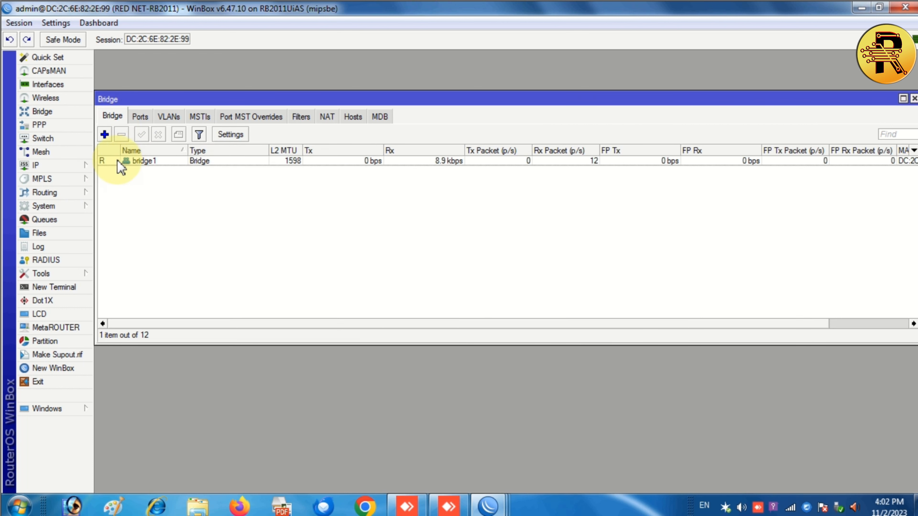
Create a new bridge named bridge2.
click(105, 134)
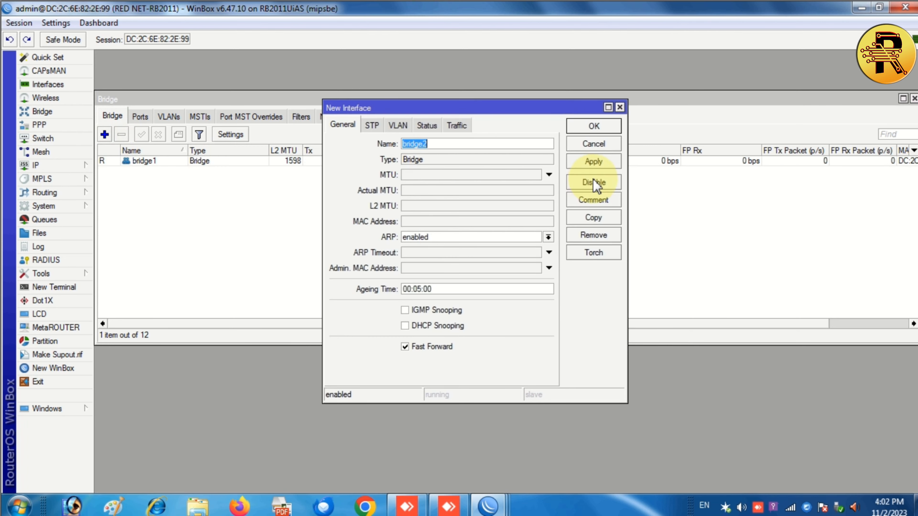
click(593, 162)
click(594, 125)
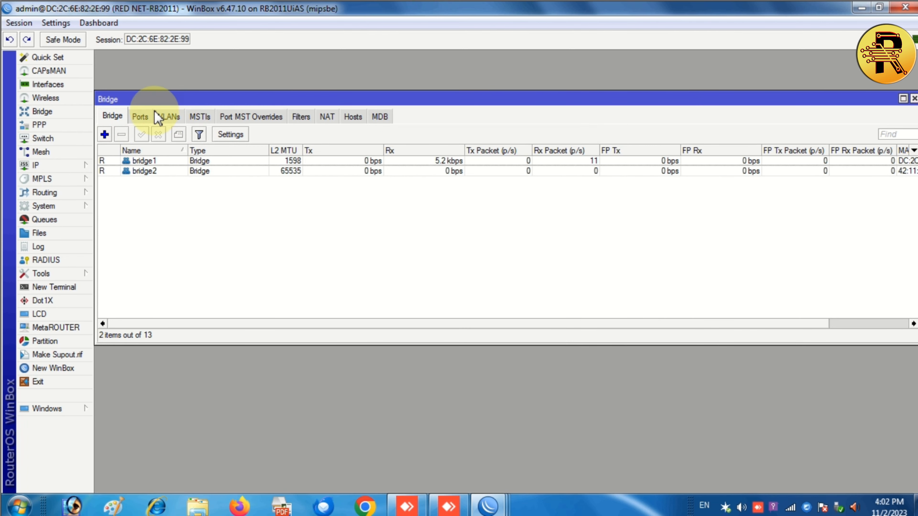
Add ether6 as a port of bridge2.
click(141, 117)
click(105, 134)
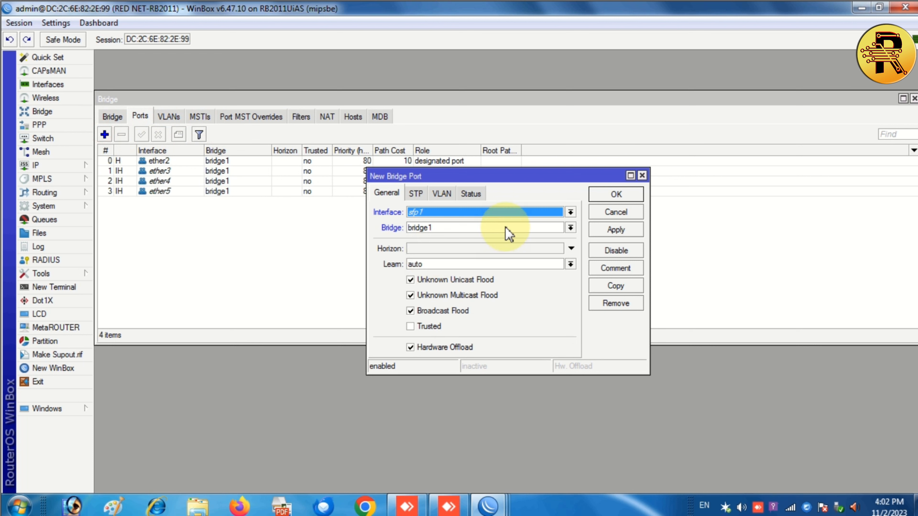
click(477, 210)
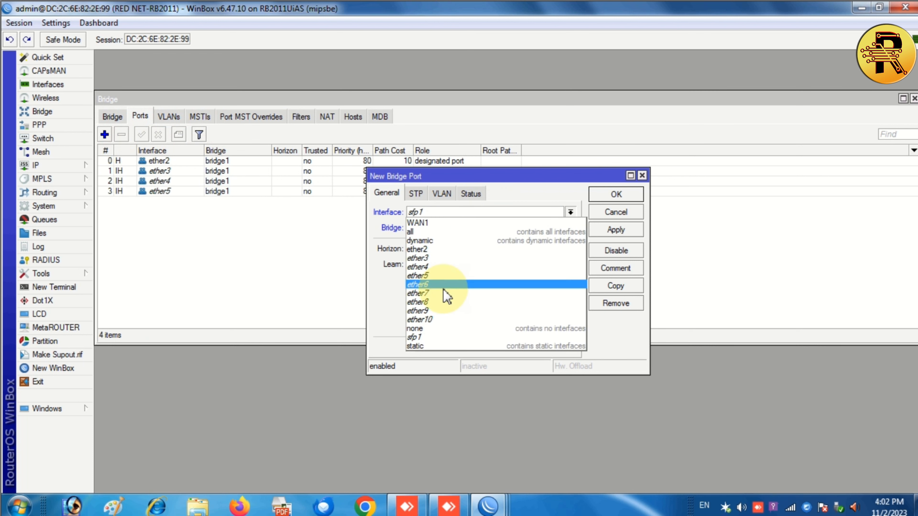
click(442, 284)
click(436, 227)
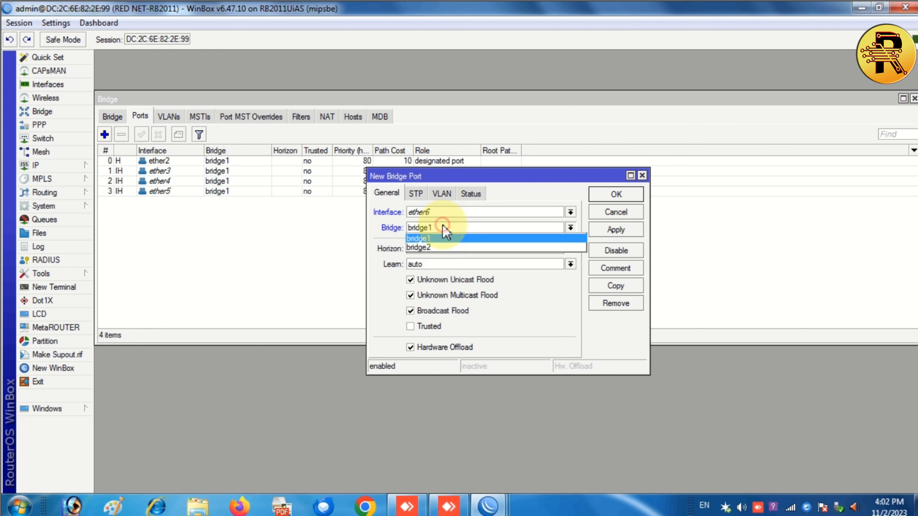
click(437, 248)
click(616, 230)
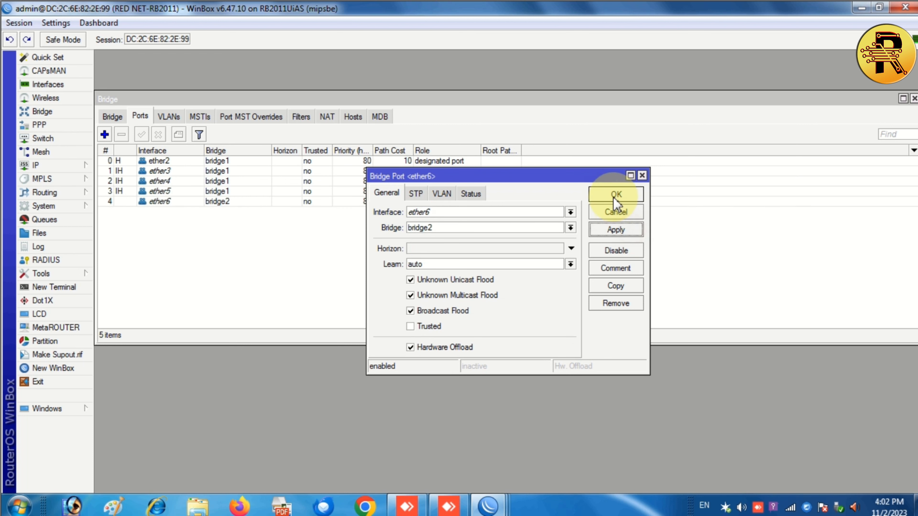
click(615, 195)
Add ether7 as a port of bridge2.
click(104, 134)
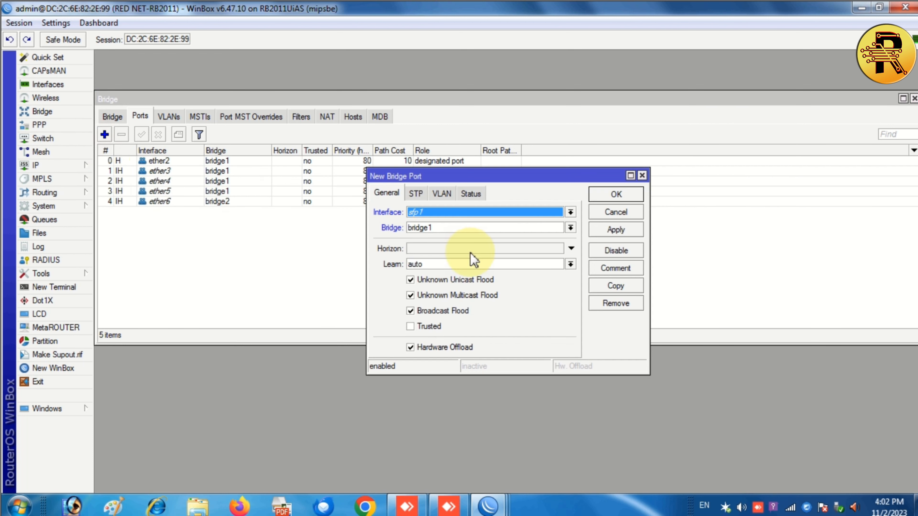
click(436, 216)
click(438, 293)
click(437, 228)
click(450, 239)
click(454, 229)
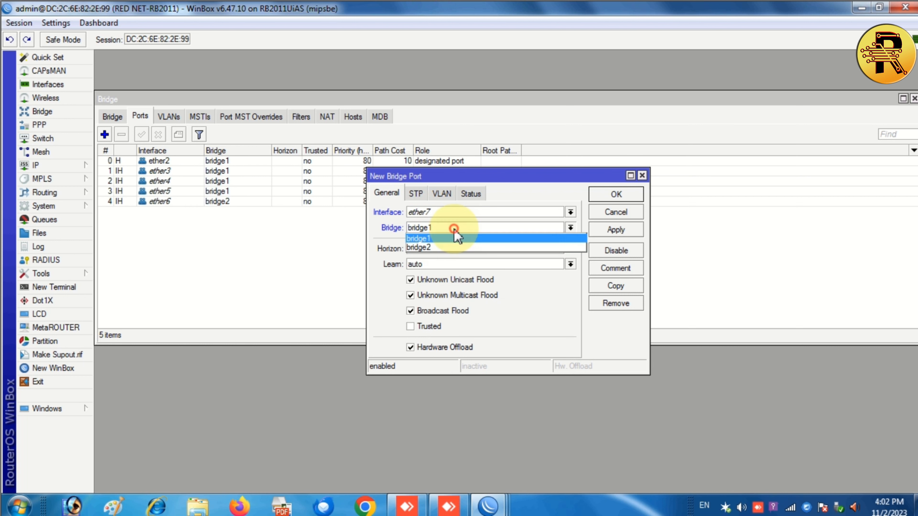
click(443, 249)
click(601, 231)
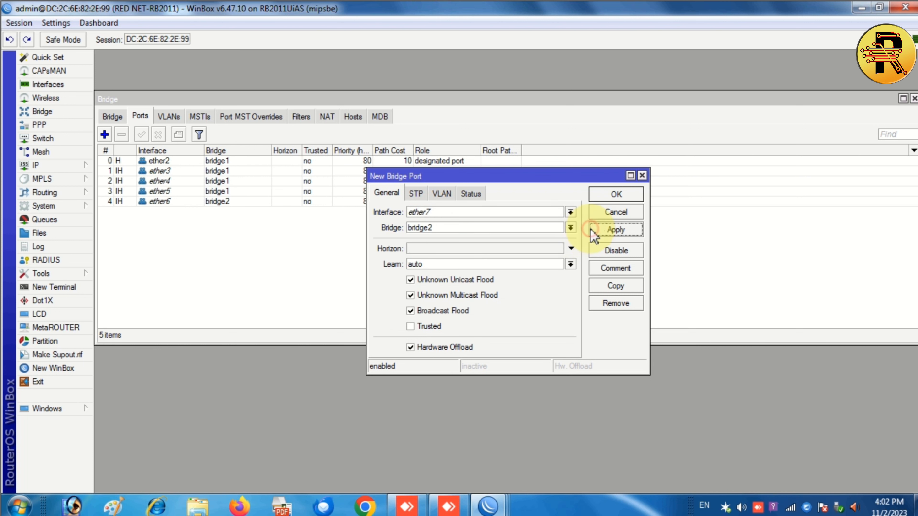
click(614, 195)
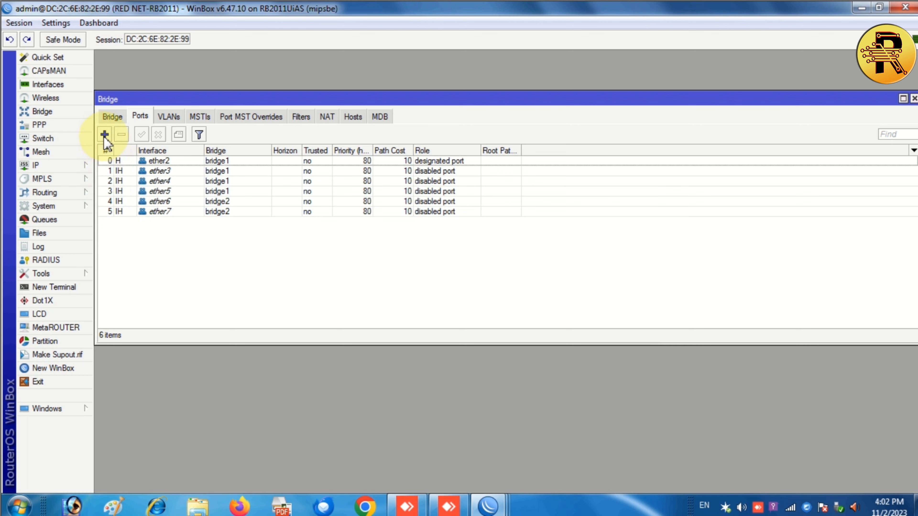
Add ether8 as a port of bridge2.
click(104, 134)
click(434, 212)
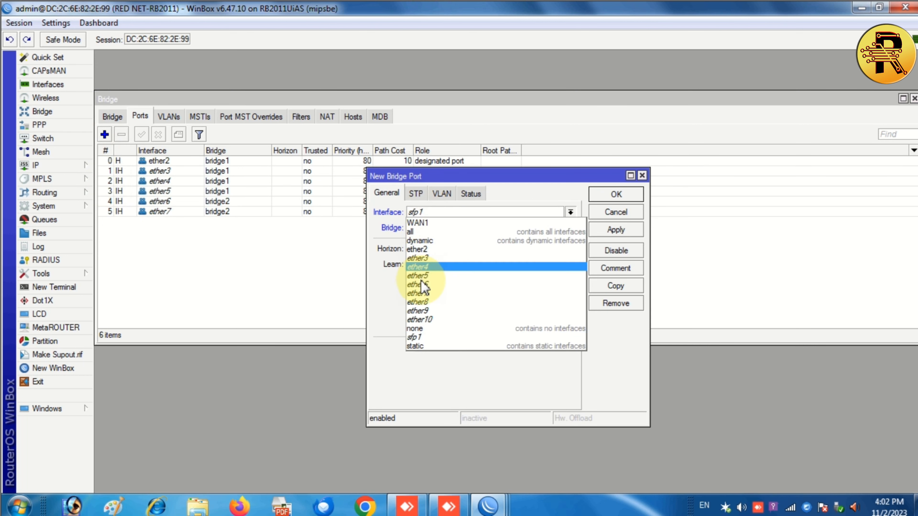
click(433, 302)
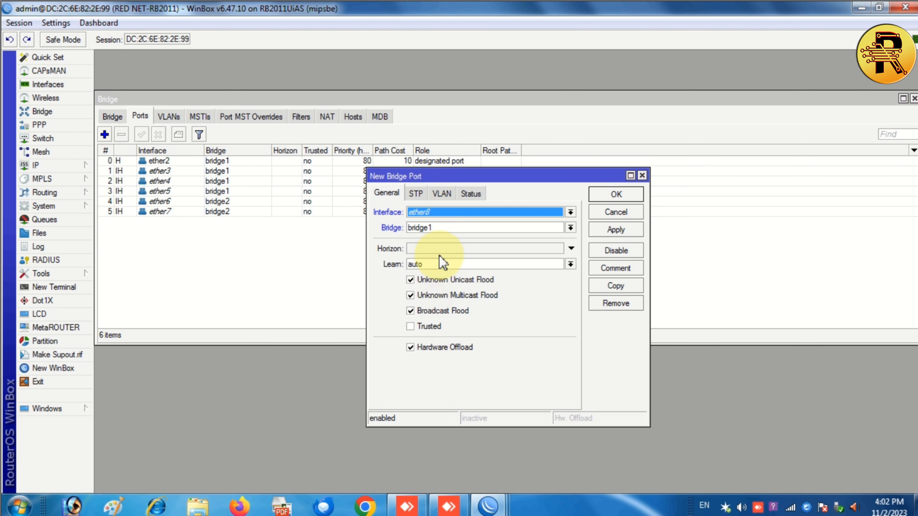
click(443, 227)
click(449, 247)
click(616, 230)
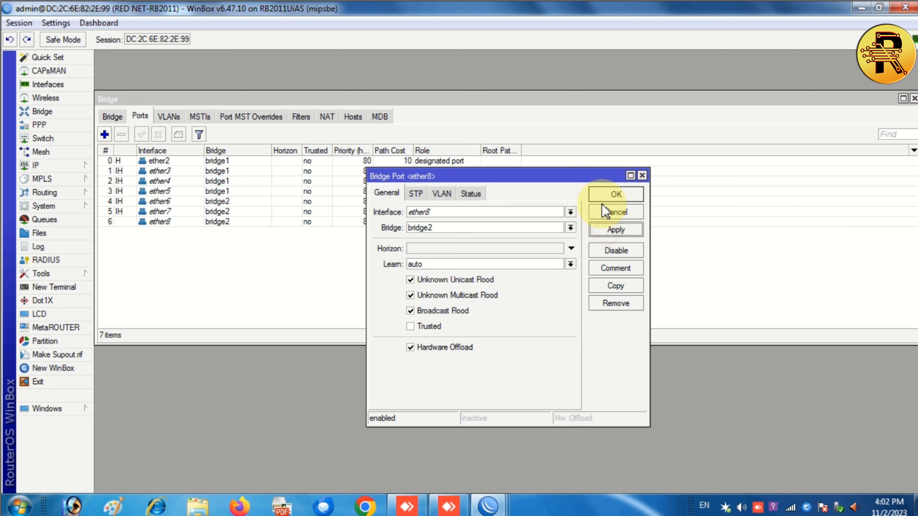
click(615, 194)
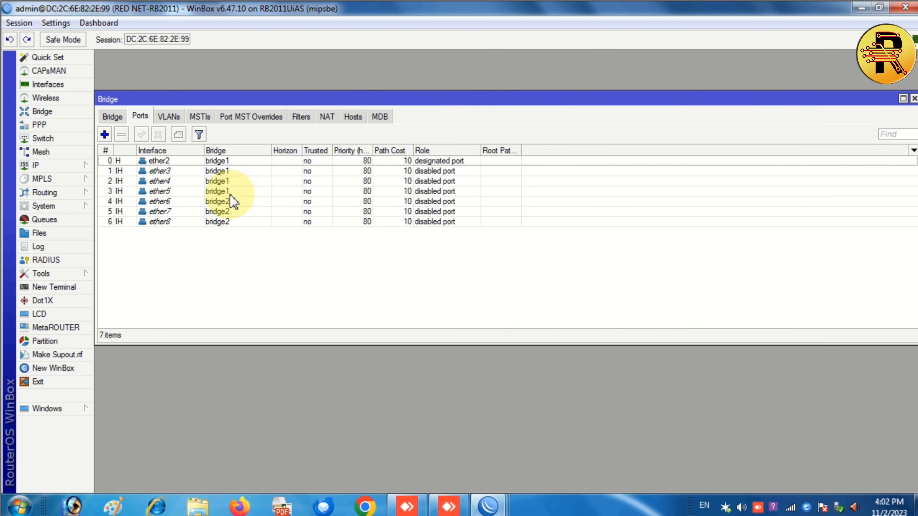
Add ether9 as a port of bridge2.
click(104, 135)
click(435, 212)
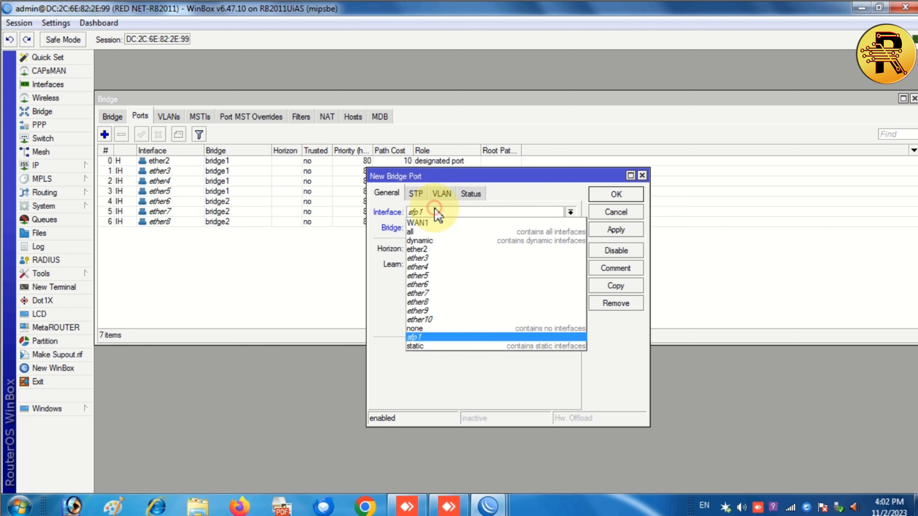
click(440, 311)
click(461, 227)
click(466, 248)
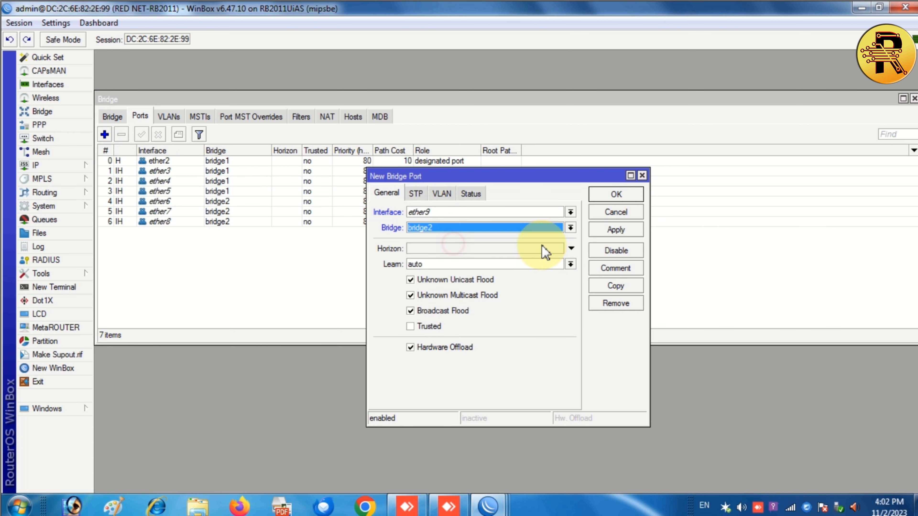
click(609, 235)
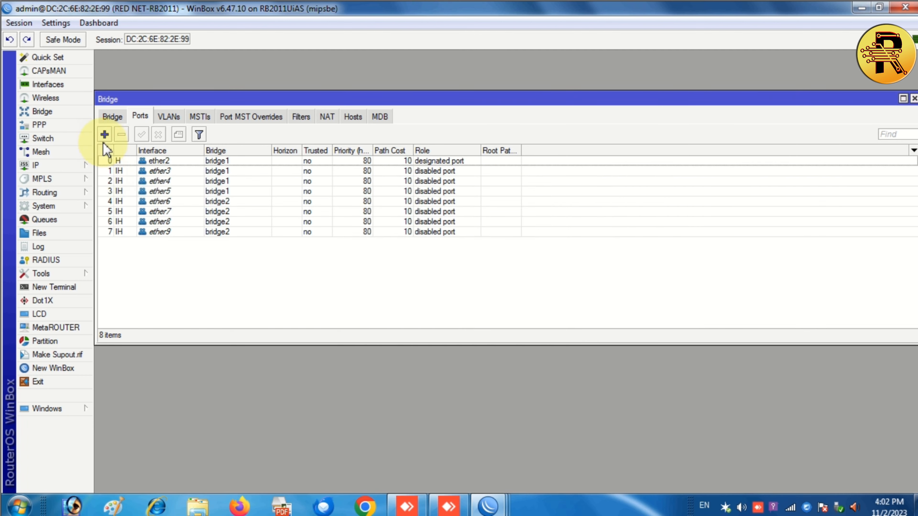
Add ether10 as a port of bridge2.
click(105, 134)
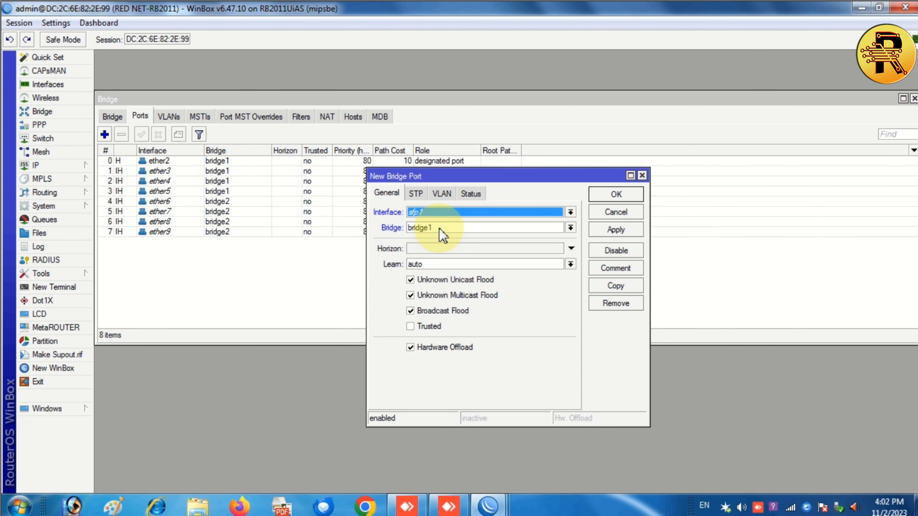
click(439, 228)
click(440, 238)
click(439, 213)
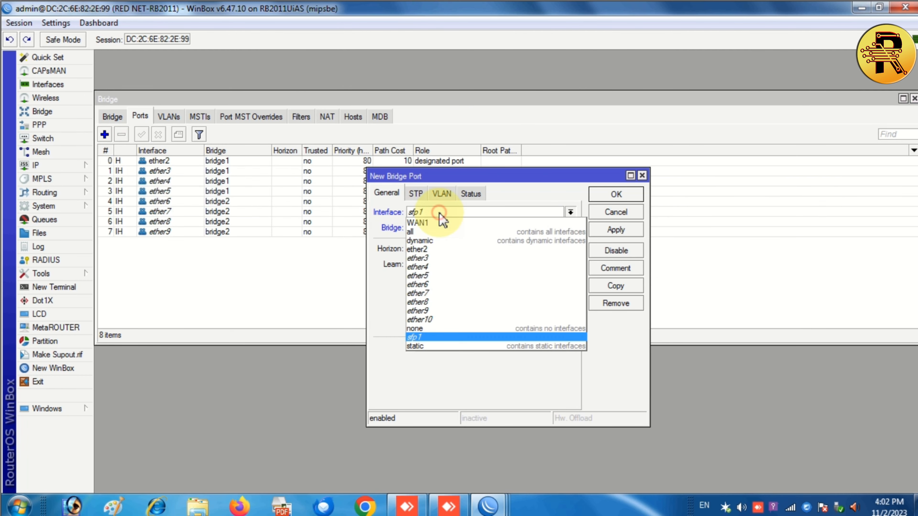
click(437, 319)
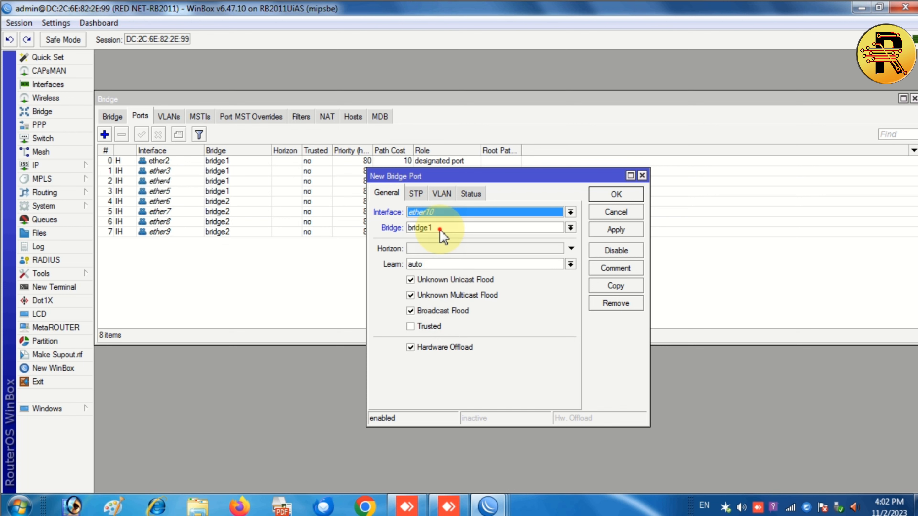
click(440, 230)
click(438, 247)
click(615, 230)
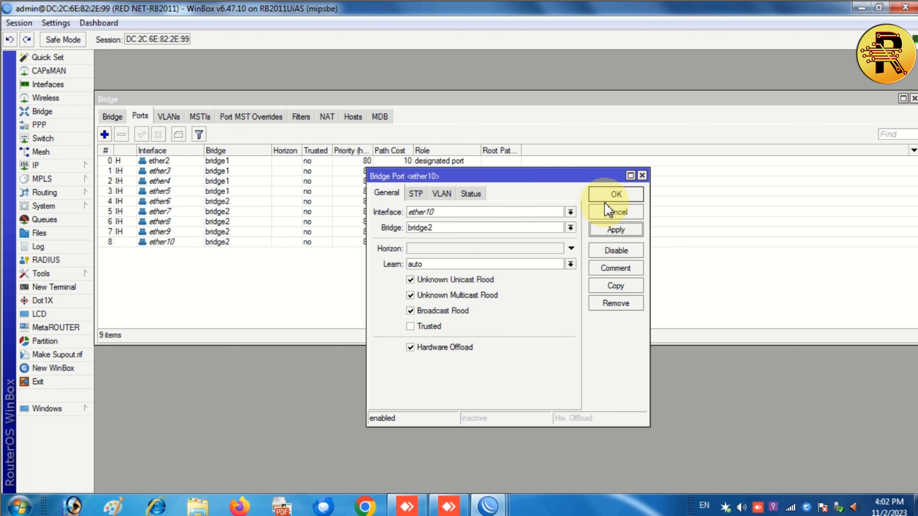
click(606, 208)
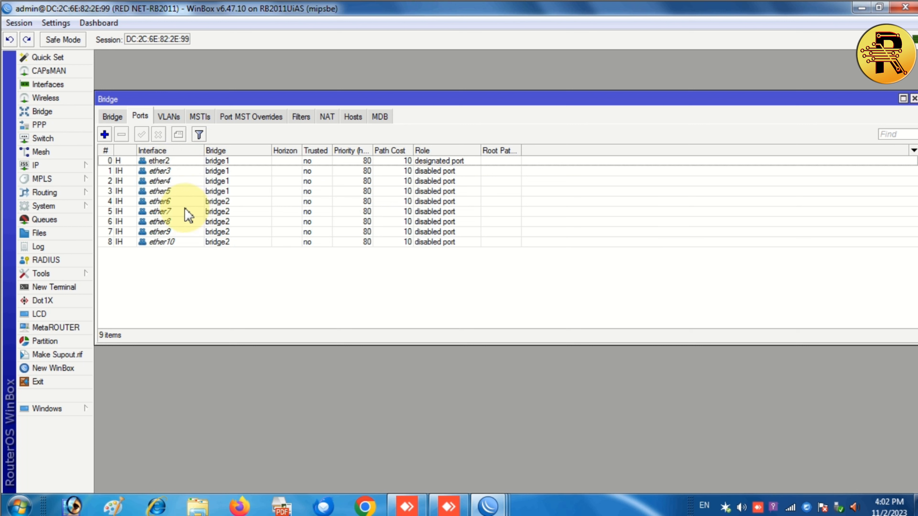
click(119, 117)
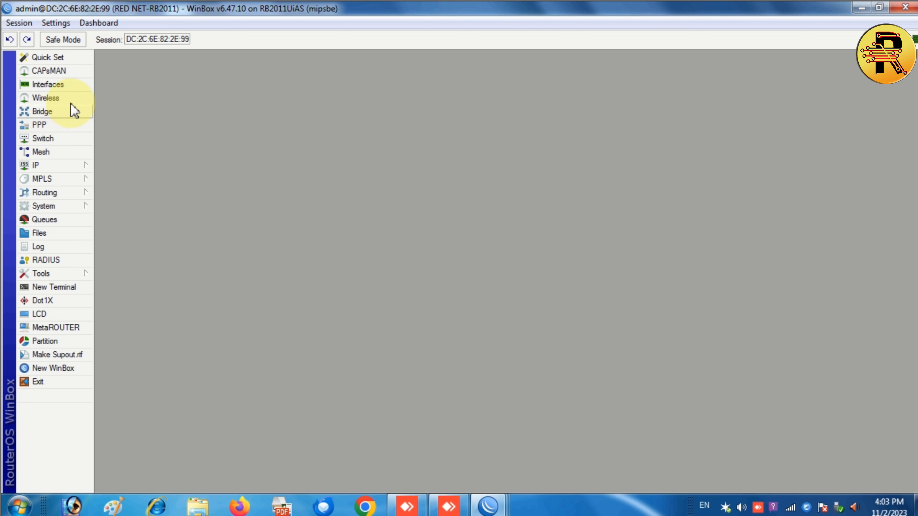
click(55, 85)
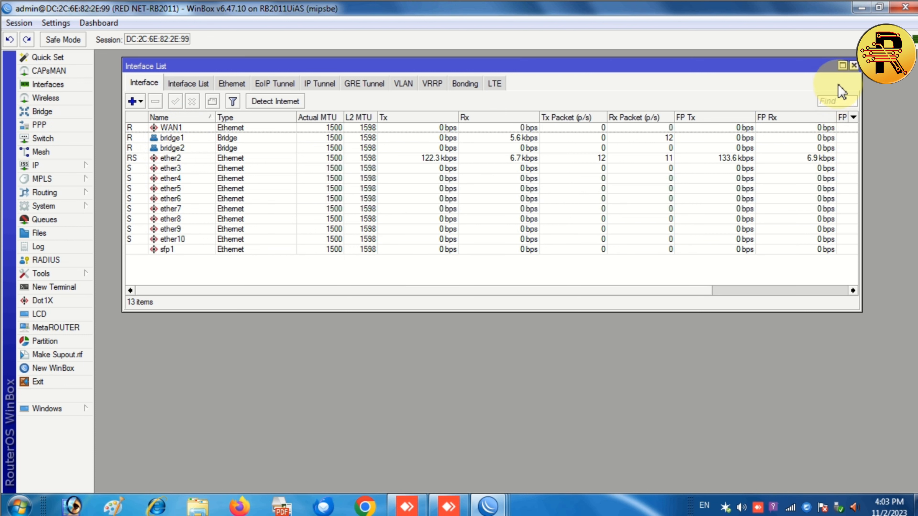
click(854, 65)
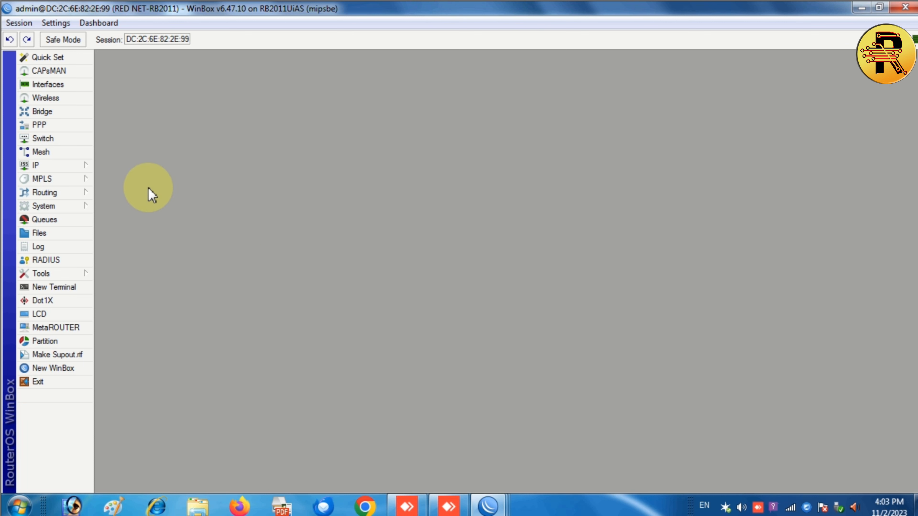
Open IP > Addresses, start a new address, cancel it, and close the list.
click(63, 165)
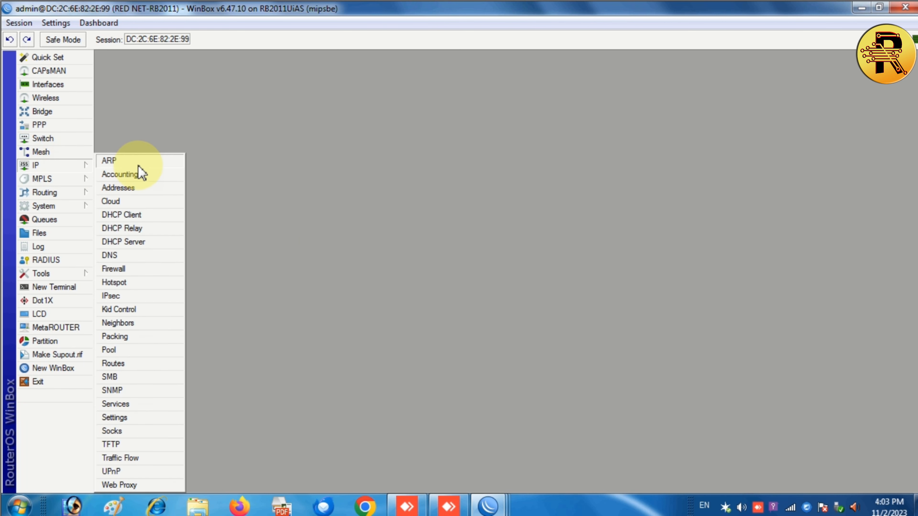
click(147, 188)
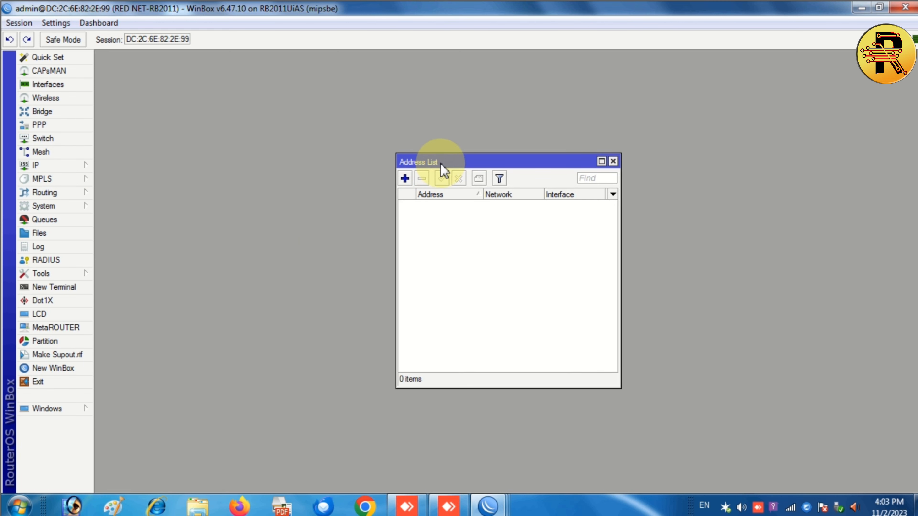
drag(444, 160, 250, 90)
click(211, 106)
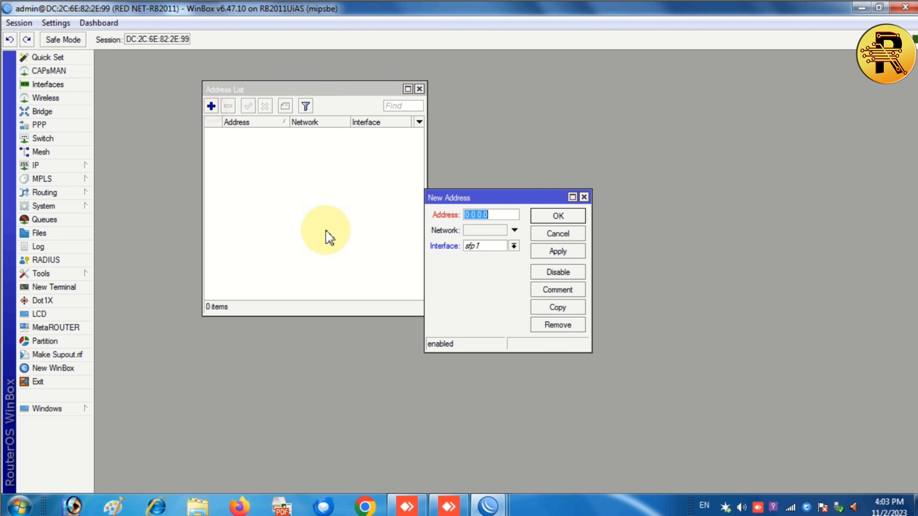
click(514, 246)
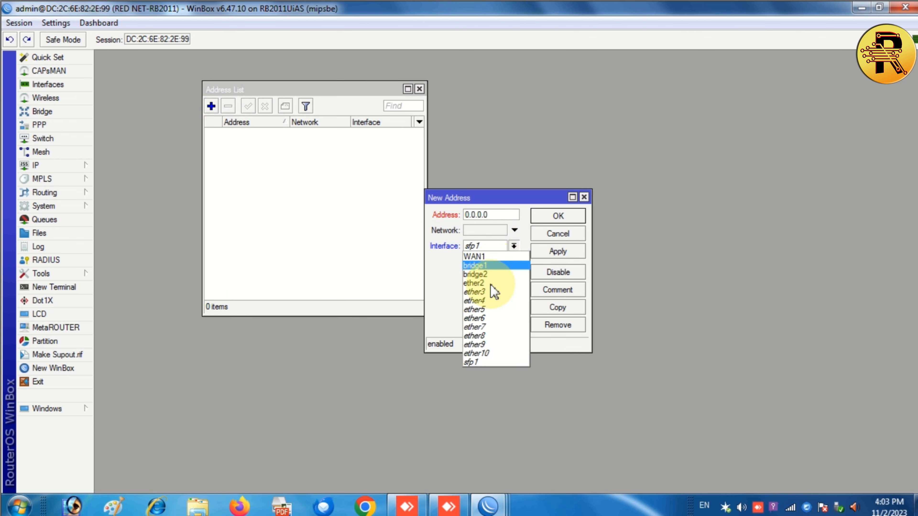
click(446, 268)
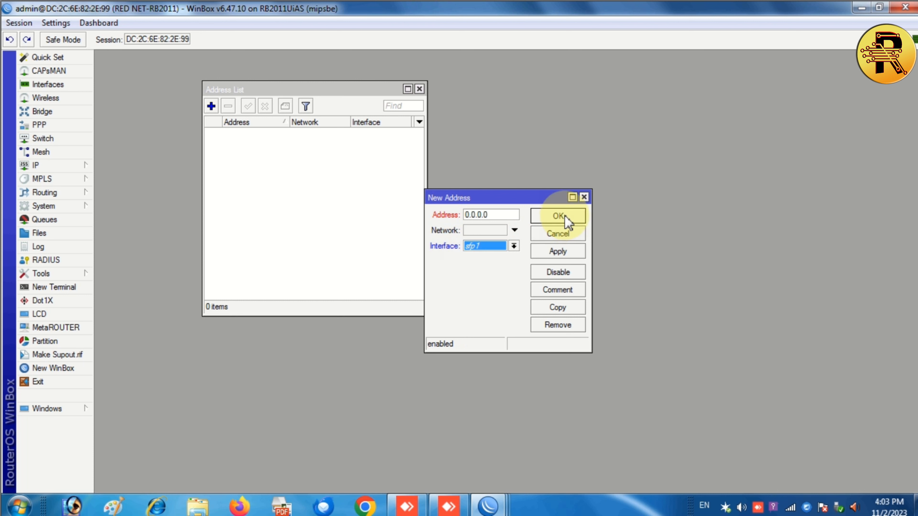
click(584, 197)
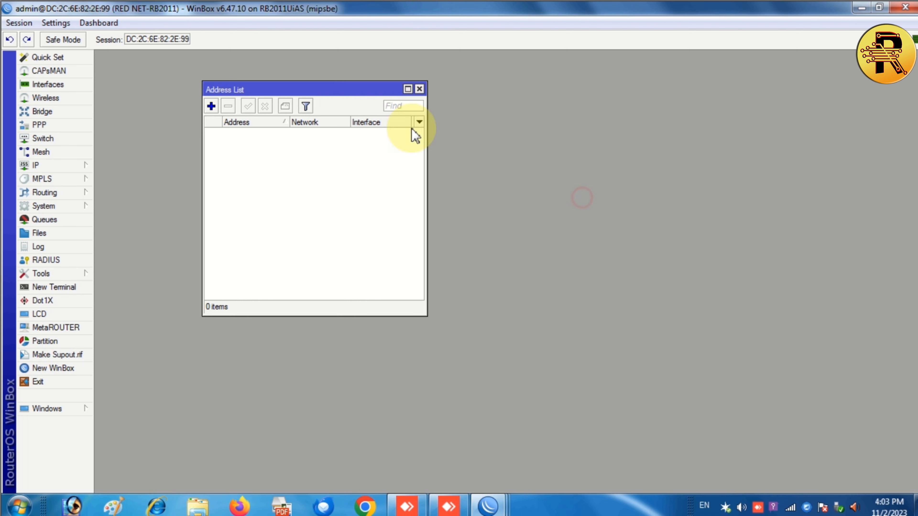
click(419, 89)
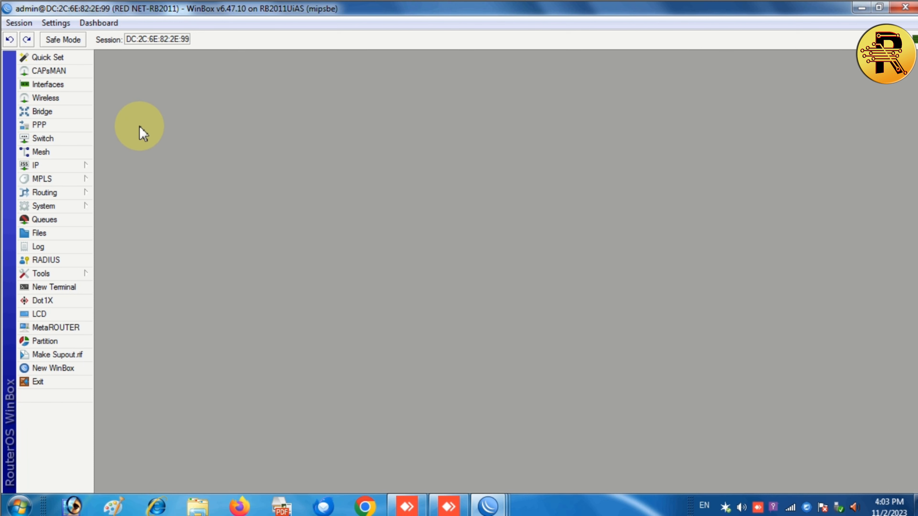
Open IP > DHCP Relay, cancel a new relay, close it, and return to the IP menu.
click(68, 167)
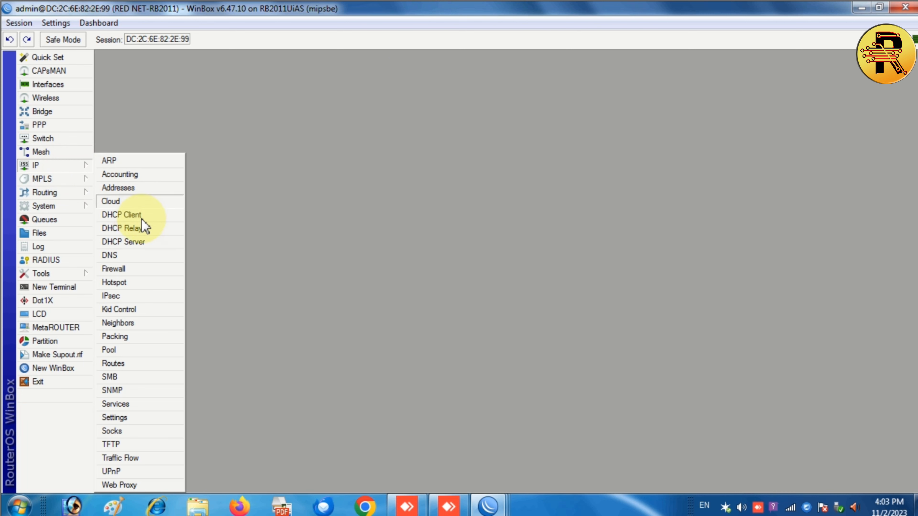
click(146, 229)
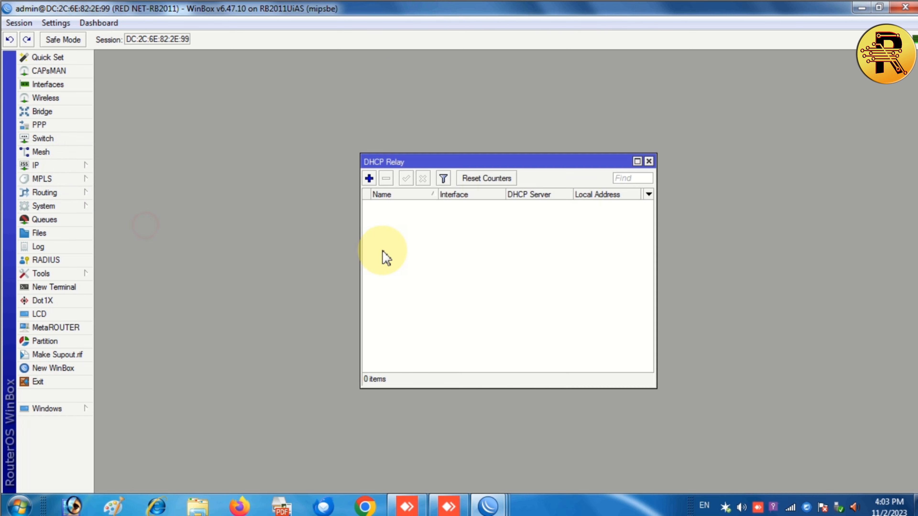
click(368, 179)
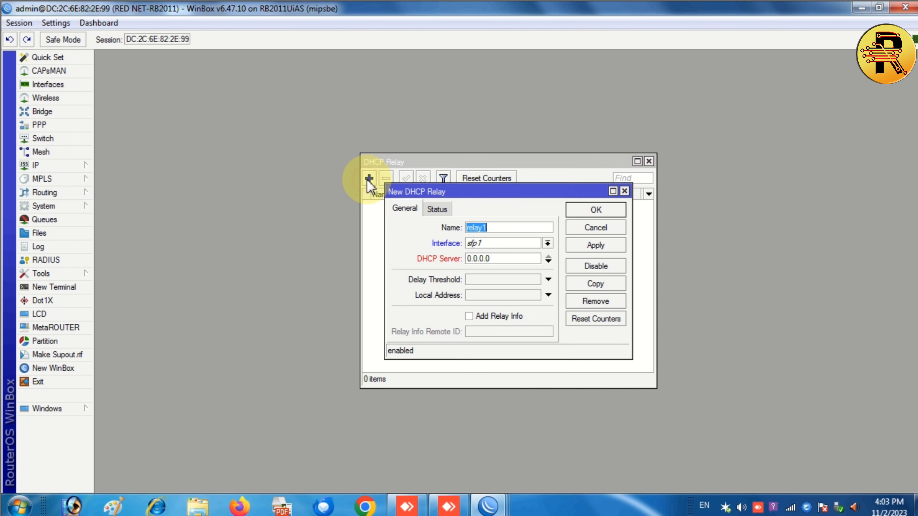
click(624, 191)
click(649, 161)
click(68, 165)
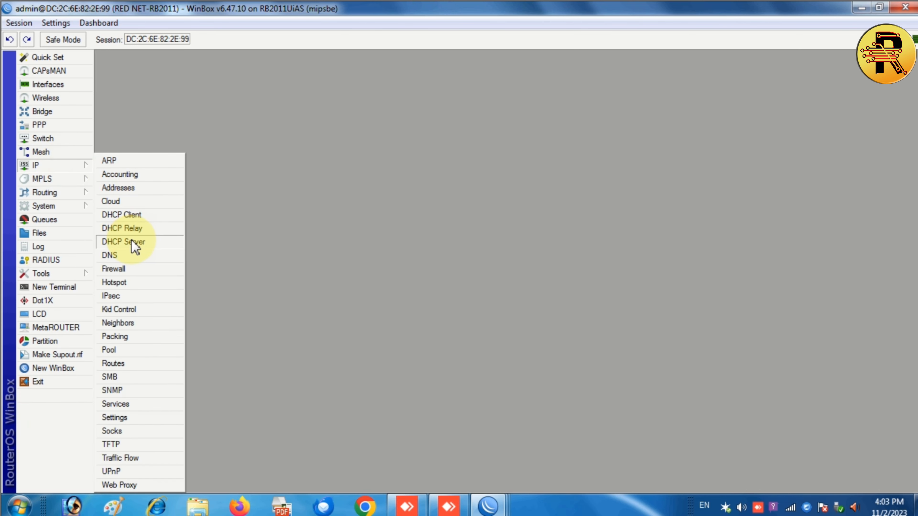
In IP > DHCP Server, launch DHCP Setup and choose bridge1 as the server interface.
click(122, 242)
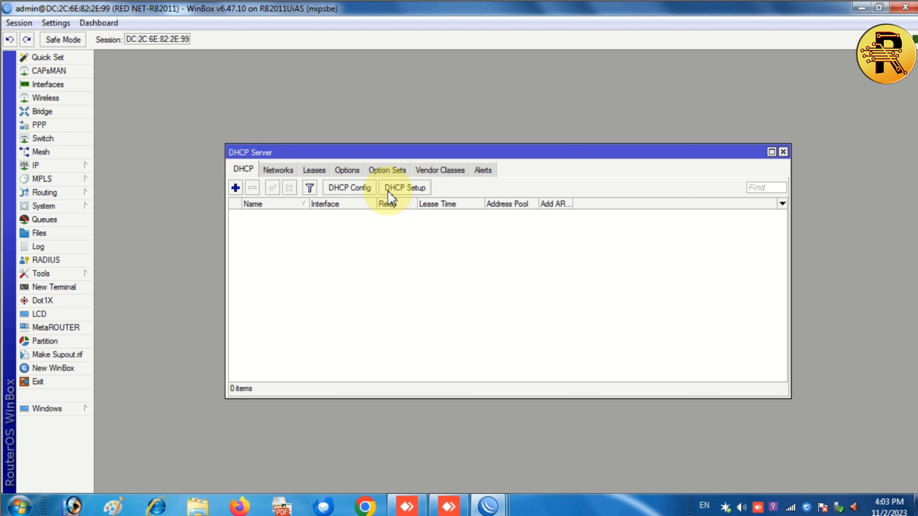
click(366, 191)
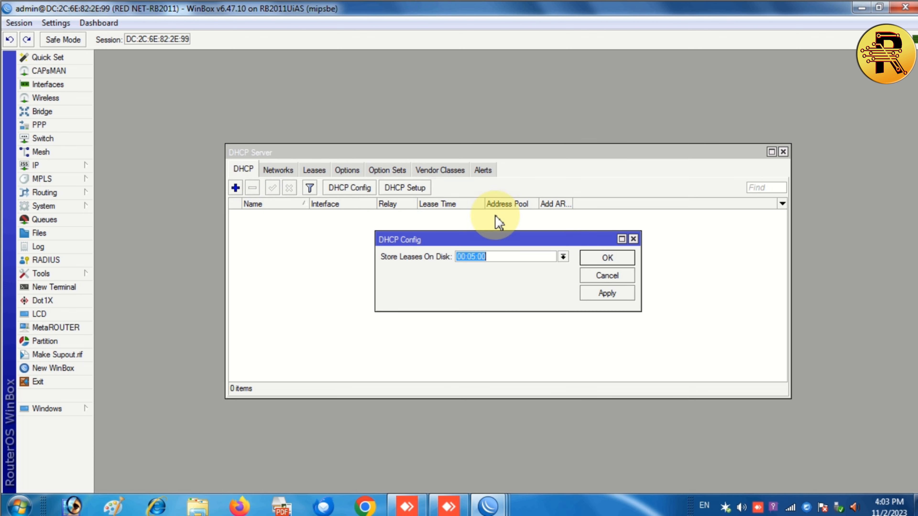
click(633, 239)
click(412, 188)
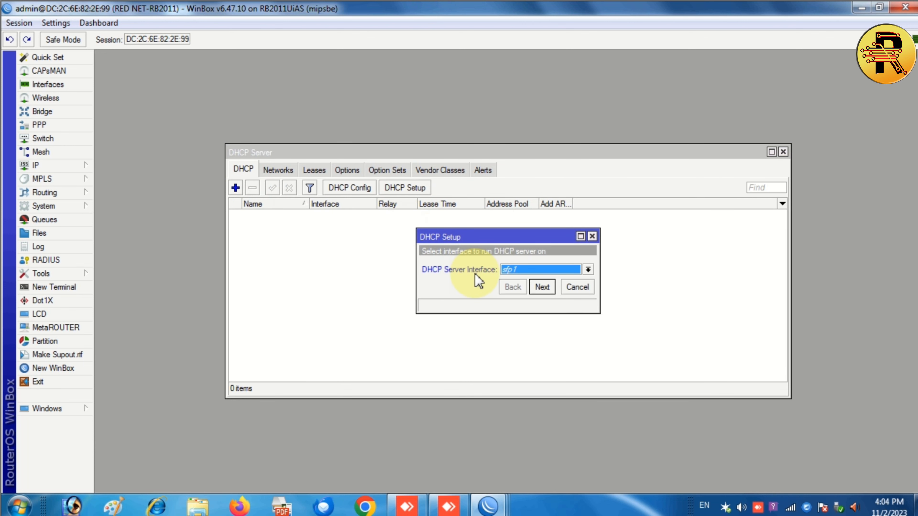
click(556, 269)
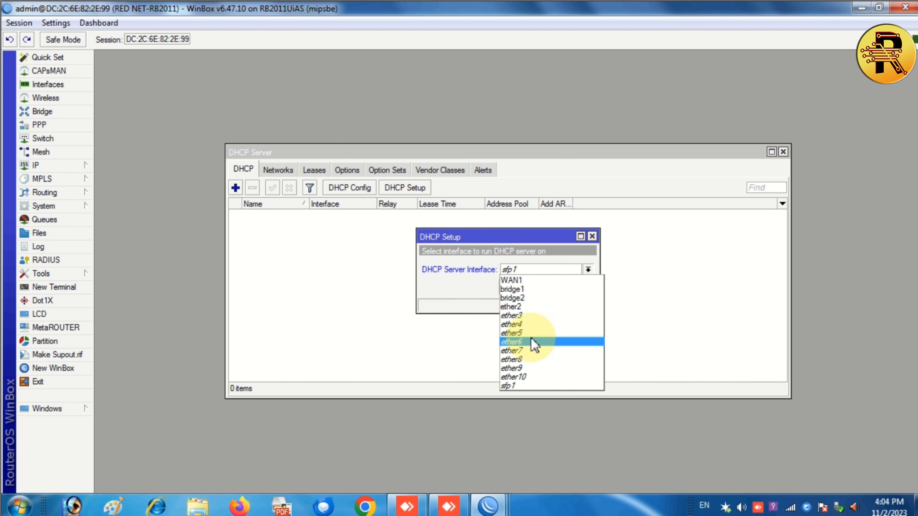
click(540, 291)
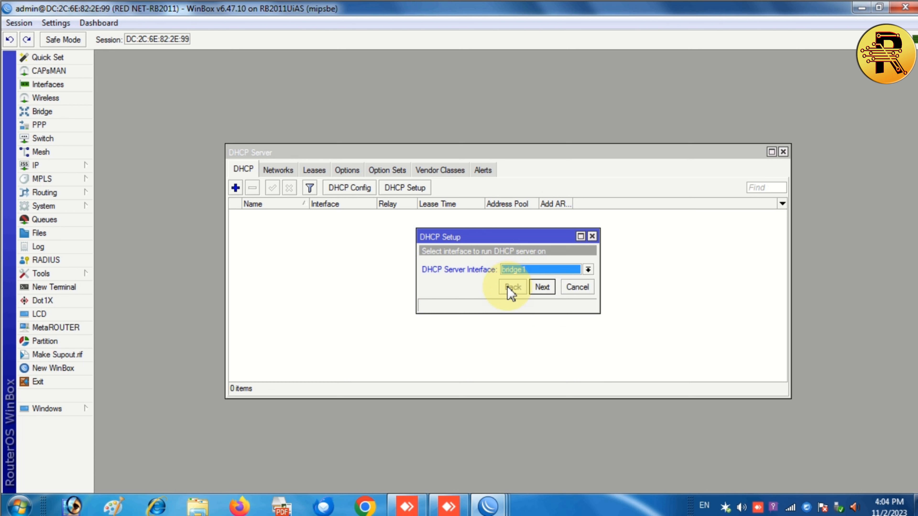
click(549, 271)
click(457, 279)
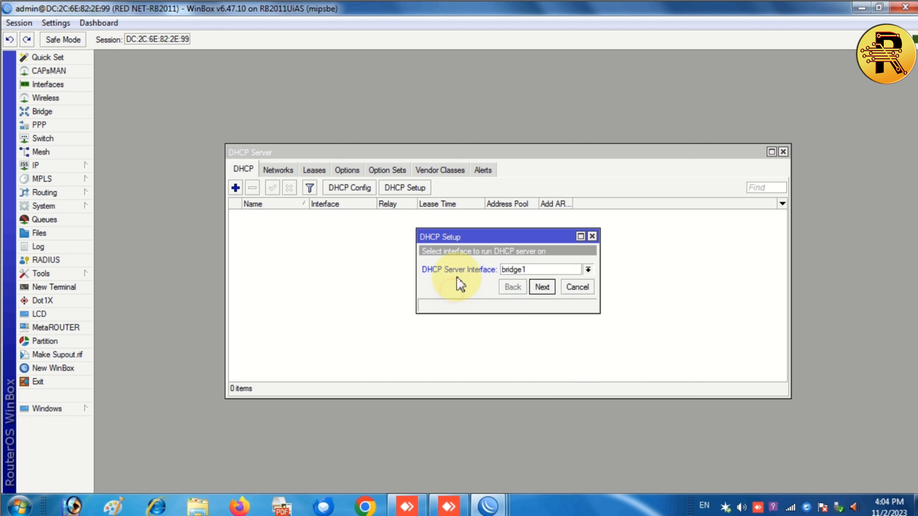
Enter a first DHCP address space based on 200.190.55.1, which the wizard rejects.
click(542, 287)
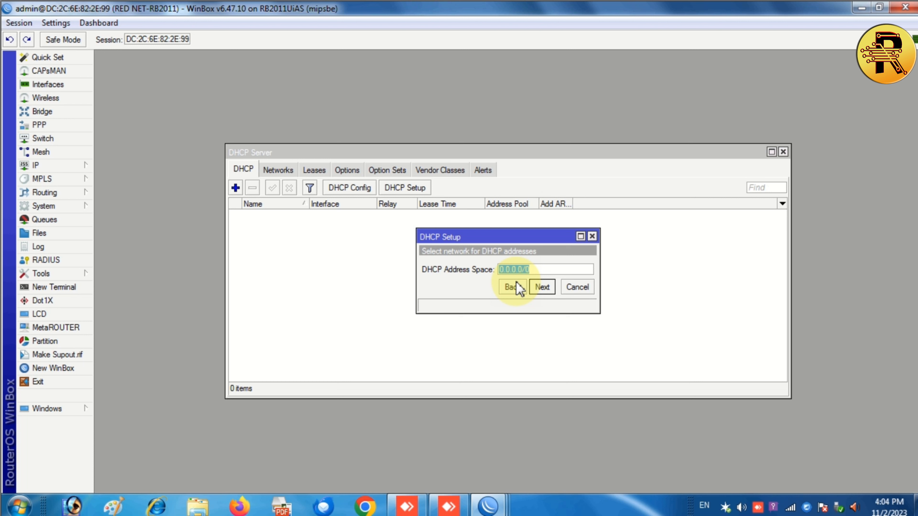
text(200)
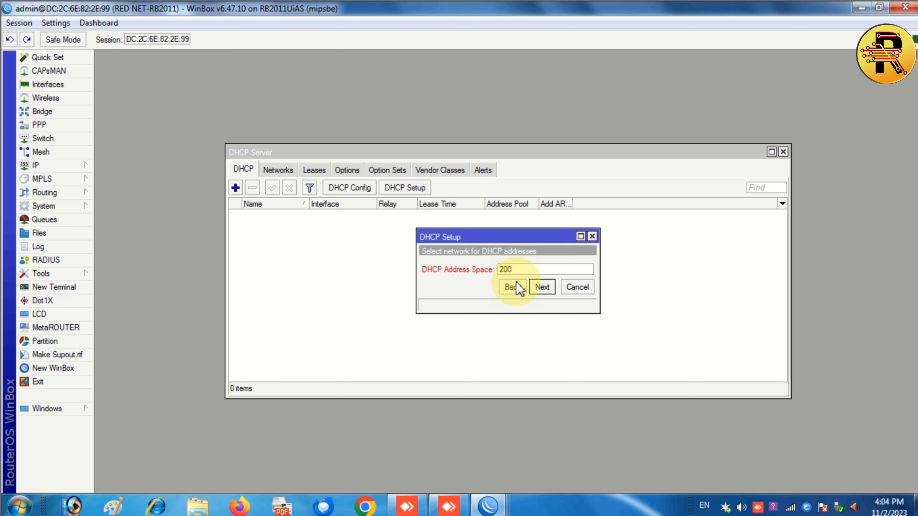
text(.190.55.1:200.190.55.25)
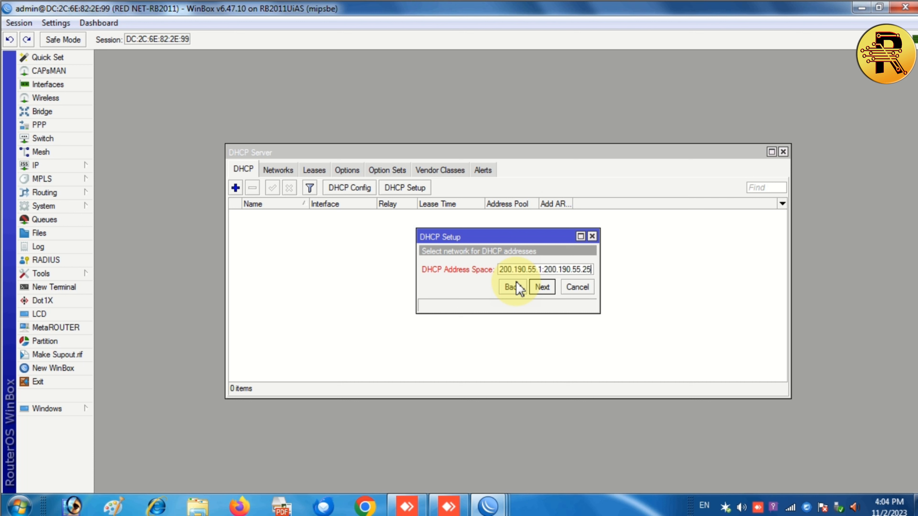
text(4)
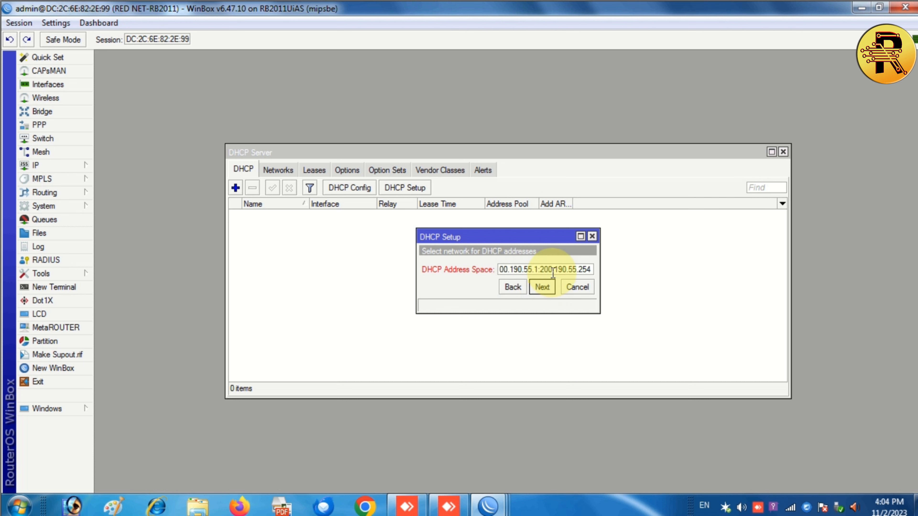
click(555, 270)
key(BackSpace)
text(-)
key(BackSpace)
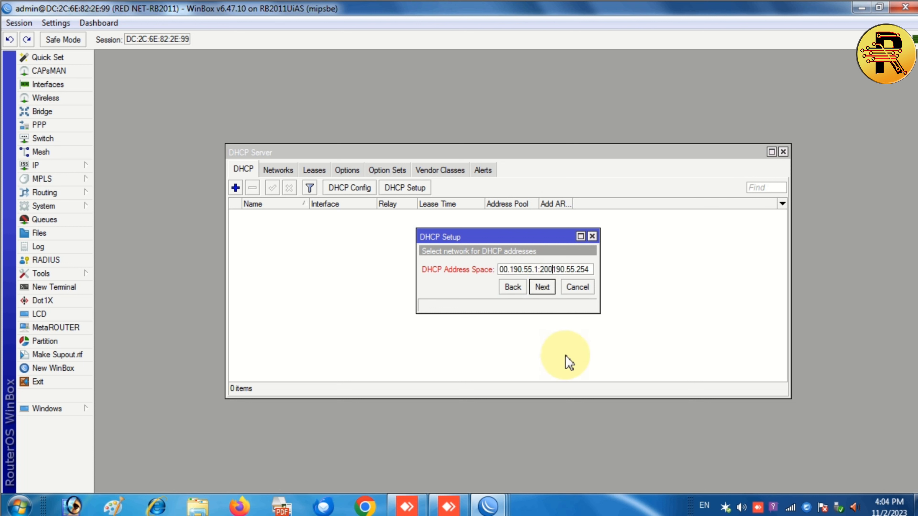
text(:)
click(541, 286)
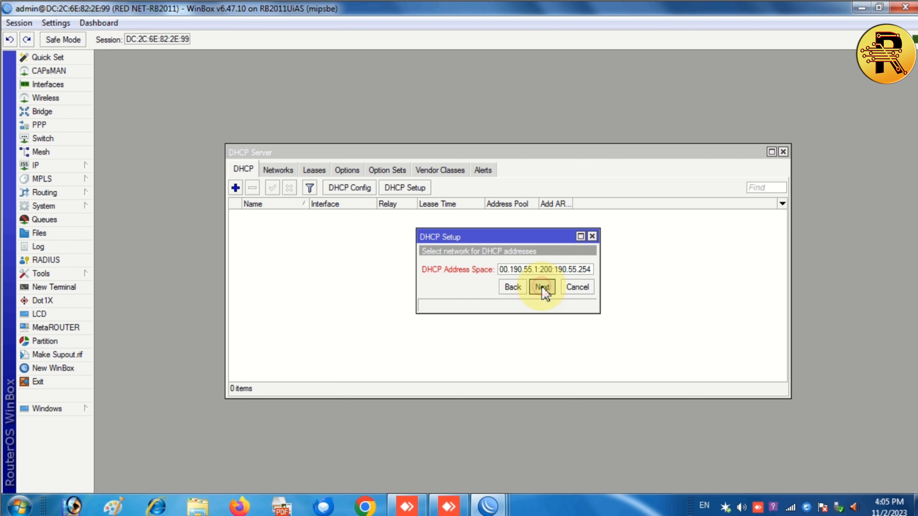
click(548, 273)
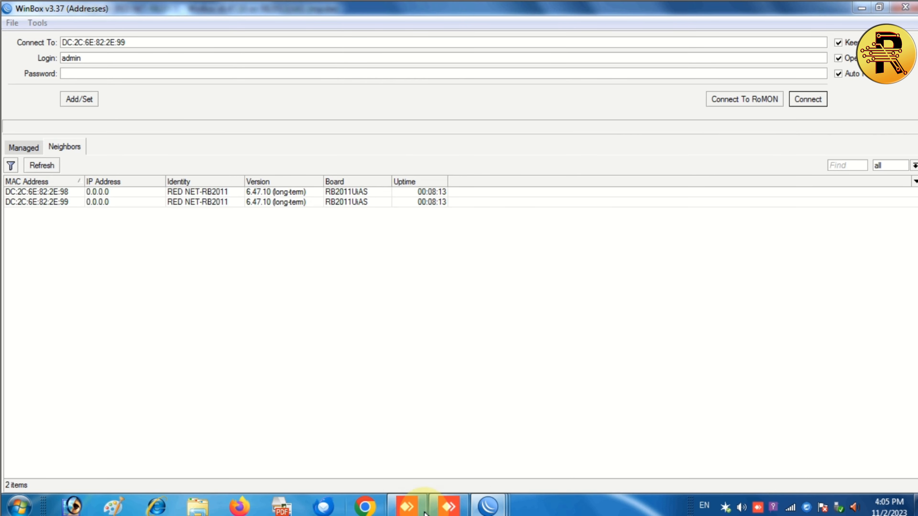
Return to the router session and retry the address space, dismissing another error.
click(488, 504)
click(635, 456)
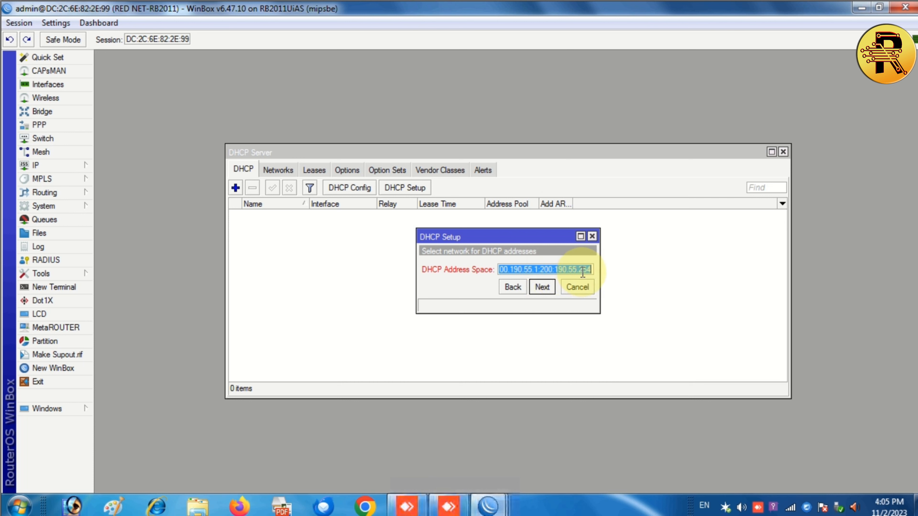
click(538, 271)
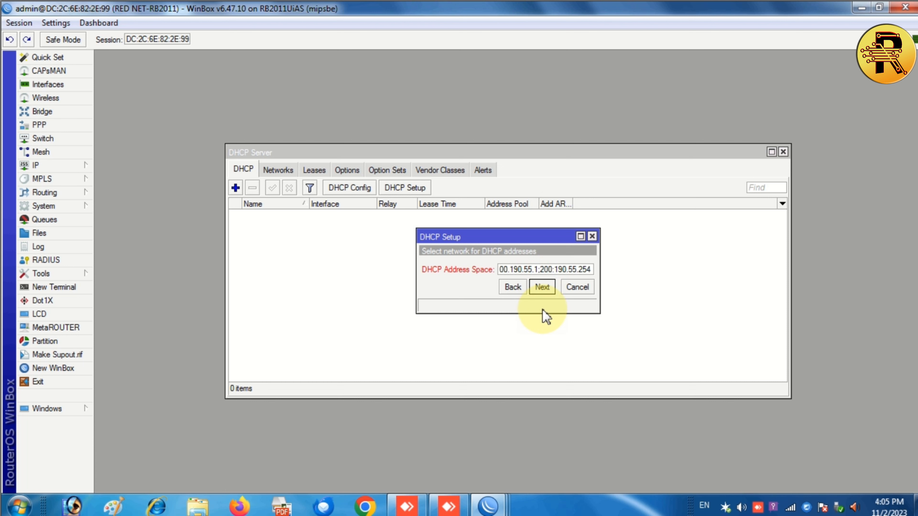
click(542, 288)
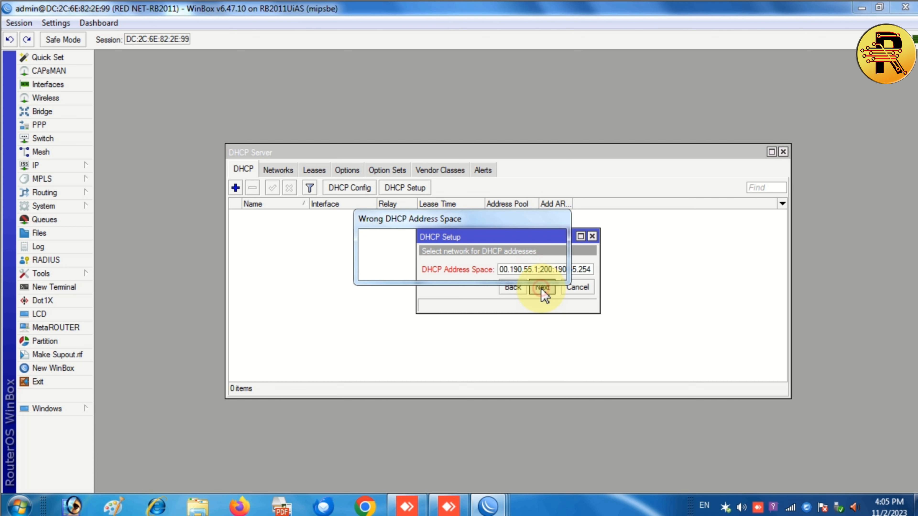
click(546, 272)
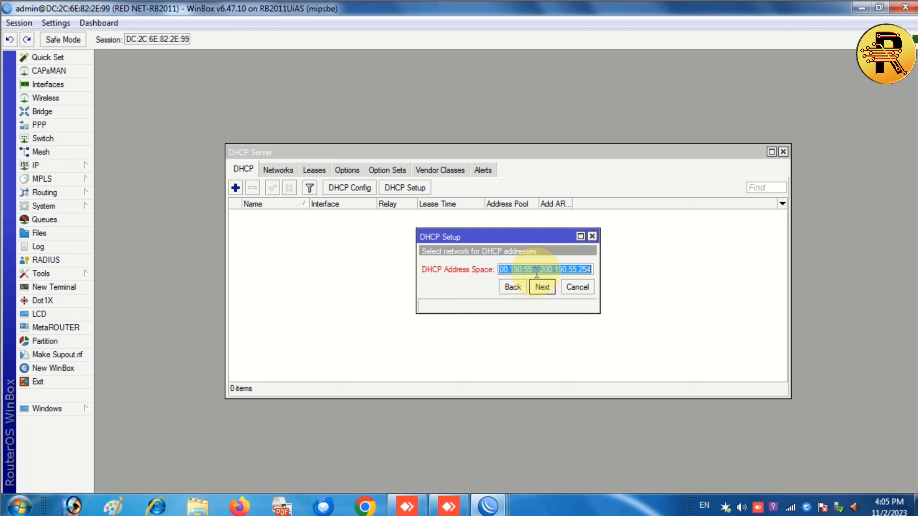
Edit the separators in the DHCP address space value.
click(542, 271)
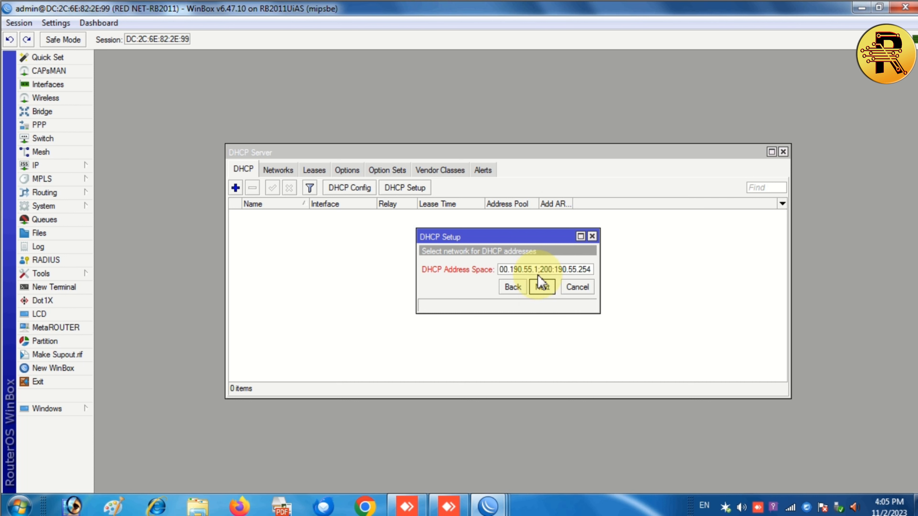
key(BackSpace)
text(-)
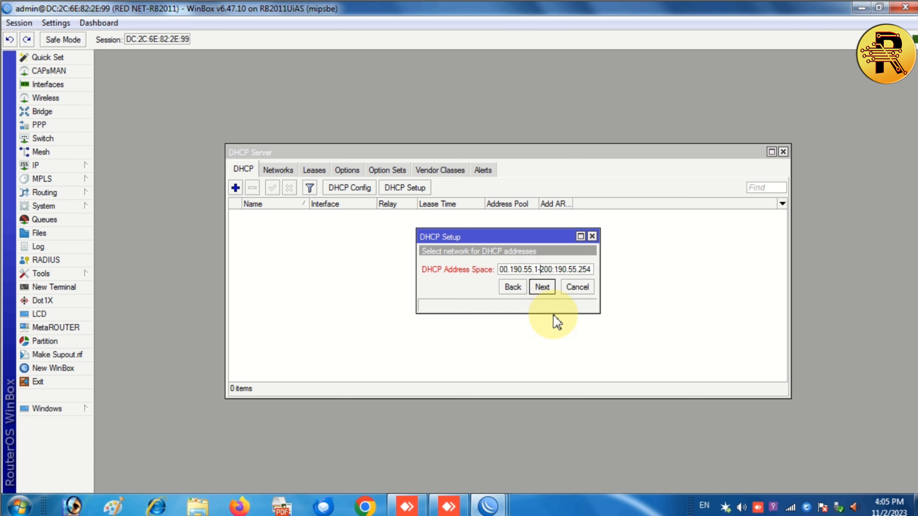
drag(521, 270, 452, 261)
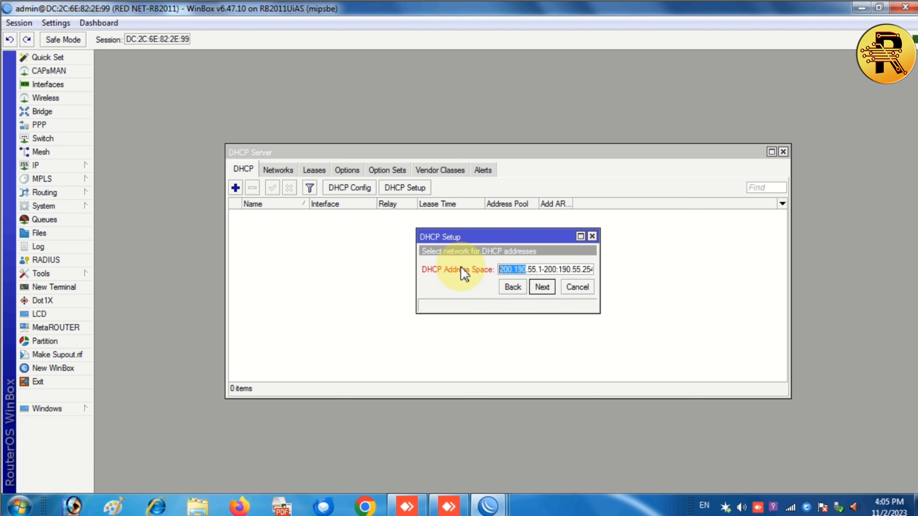
drag(519, 269, 608, 270)
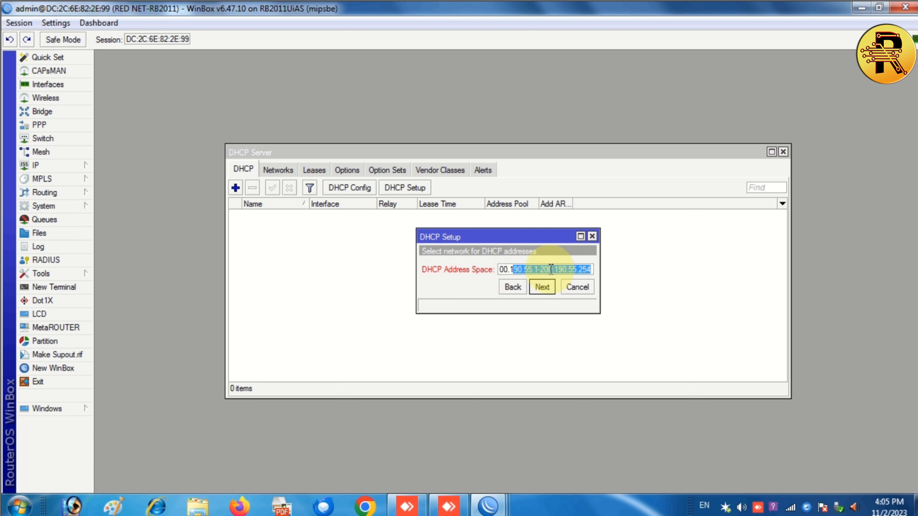
click(530, 269)
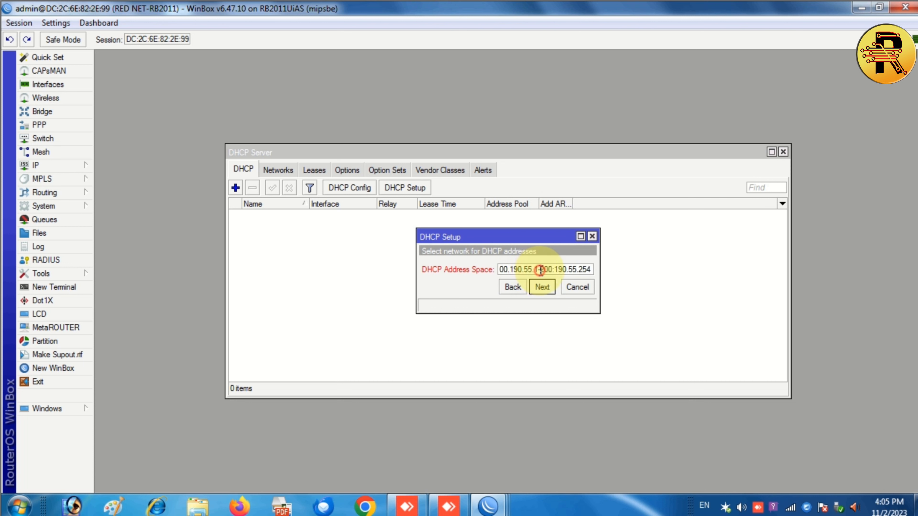
key(Delete)
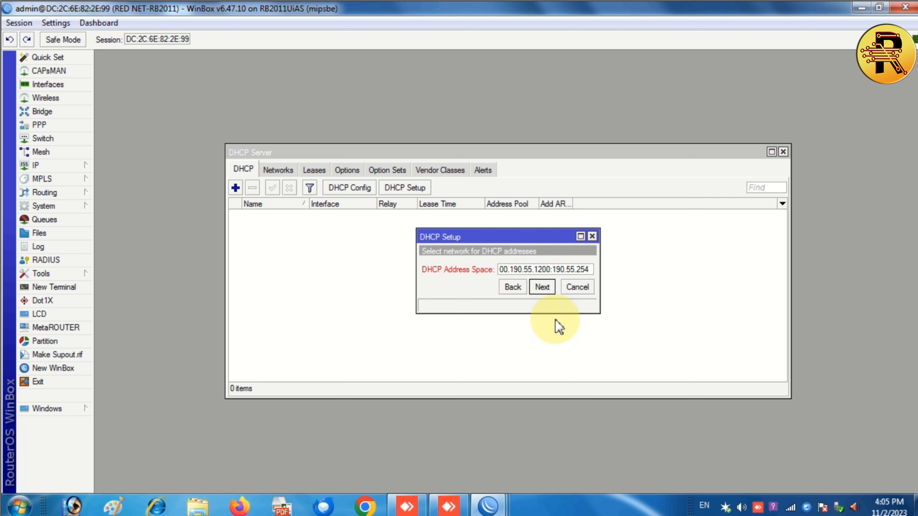
text(:)
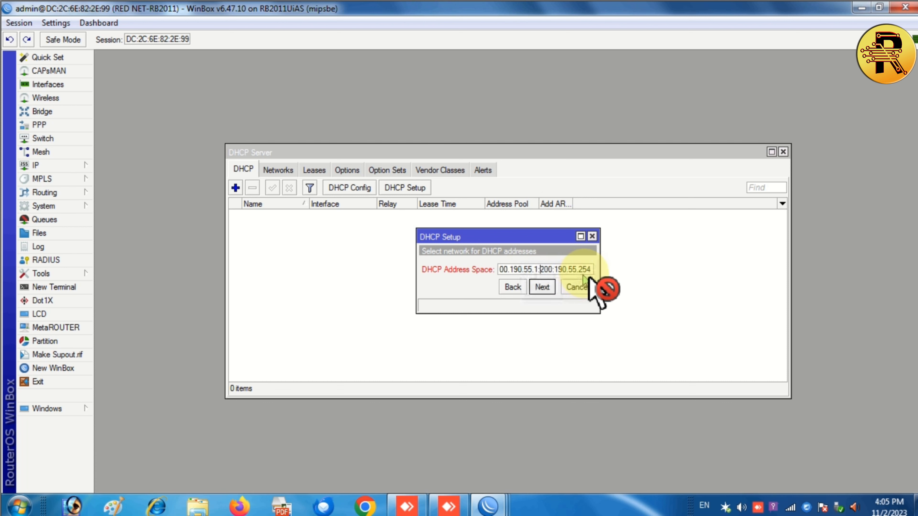
click(587, 268)
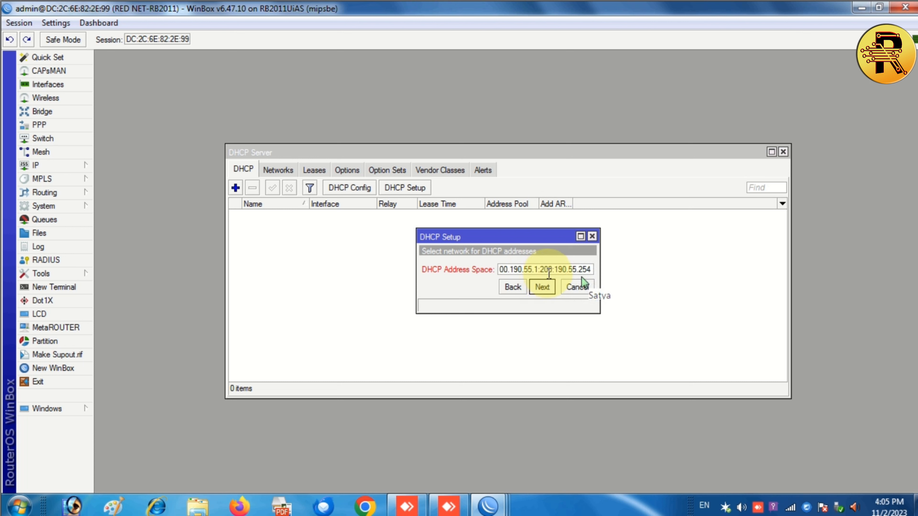
click(590, 271)
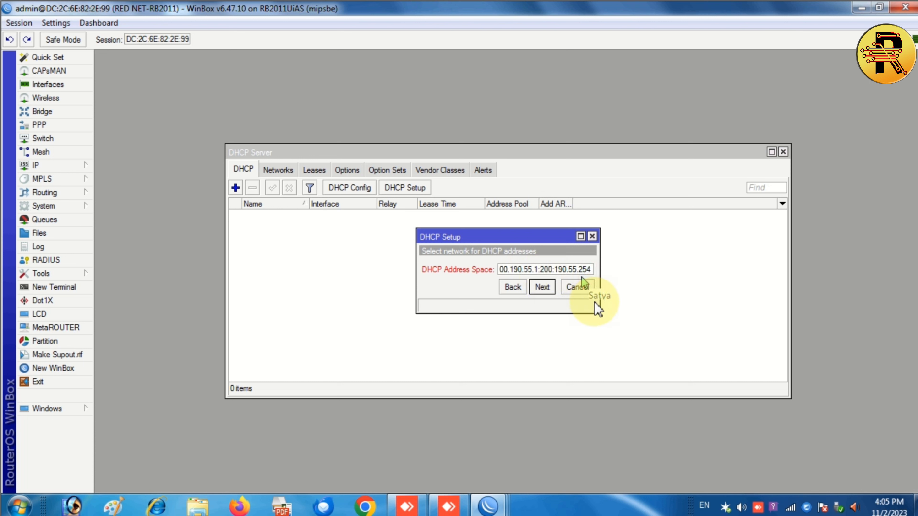
Correct the address space to 200.190.55.0/24 and accept it.
click(524, 288)
click(541, 287)
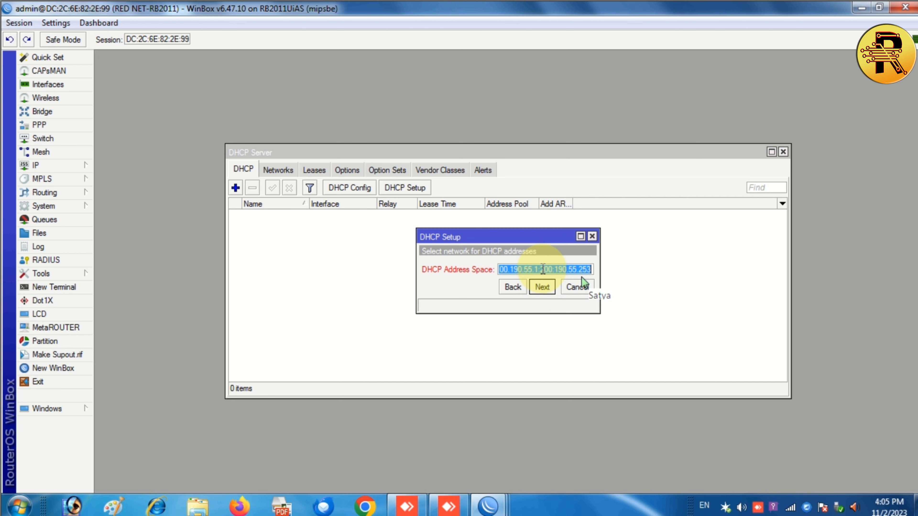
click(542, 270)
click(539, 271)
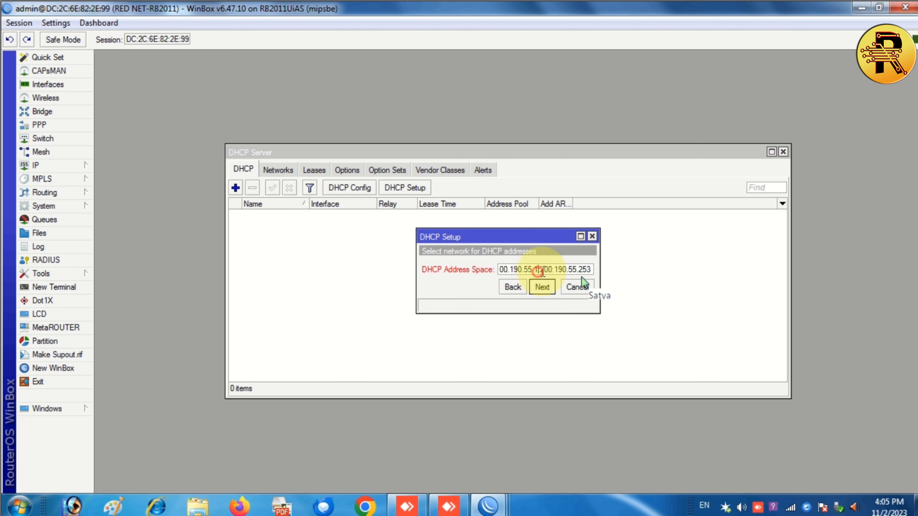
key(shift+End)
text(/)
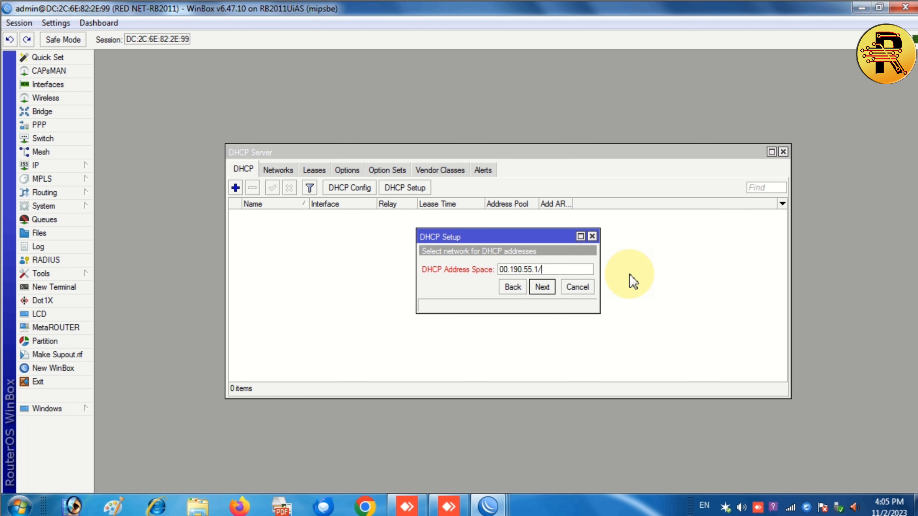
click(476, 293)
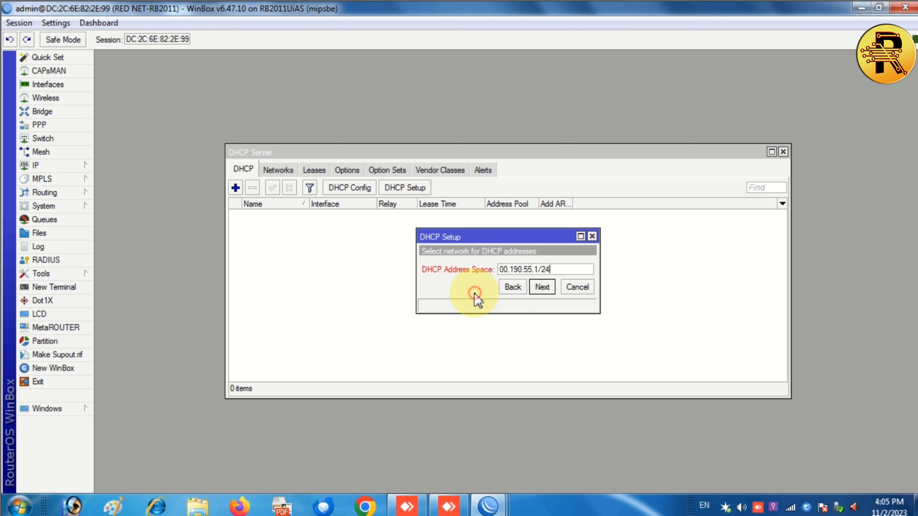
click(509, 286)
click(537, 289)
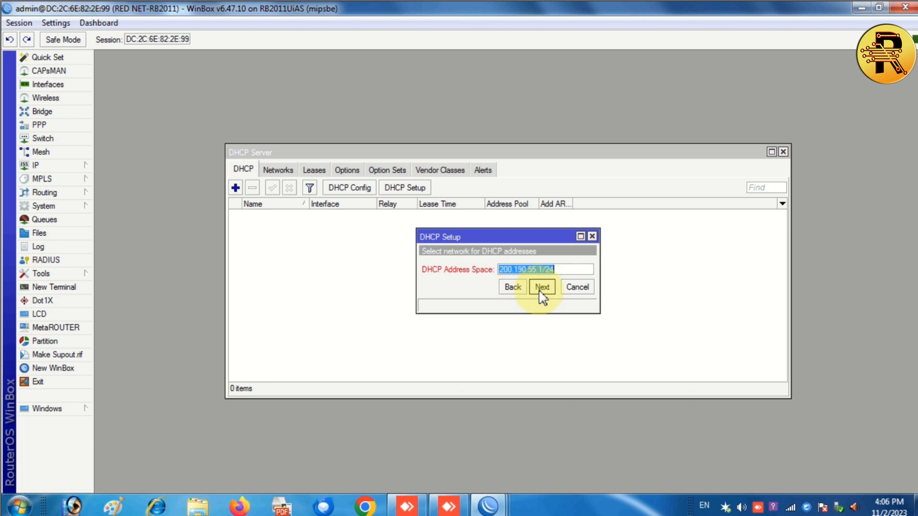
click(538, 270)
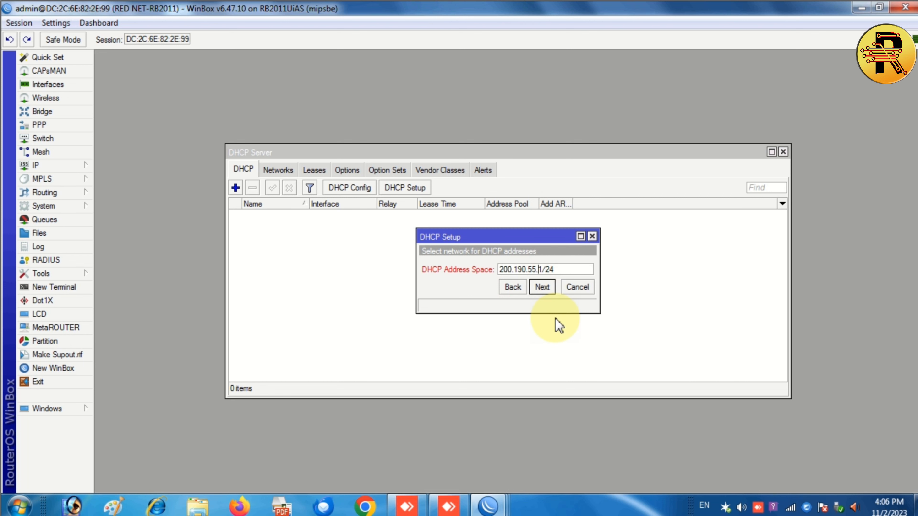
text(0)
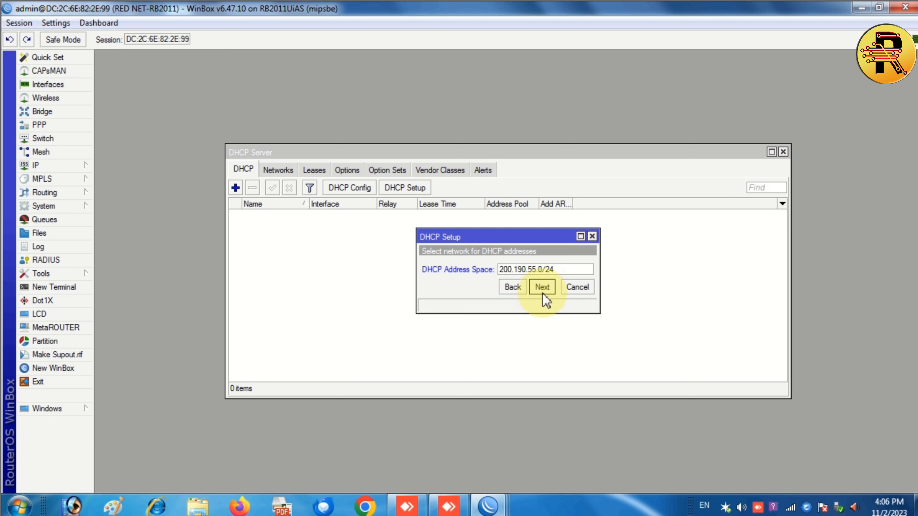
click(536, 289)
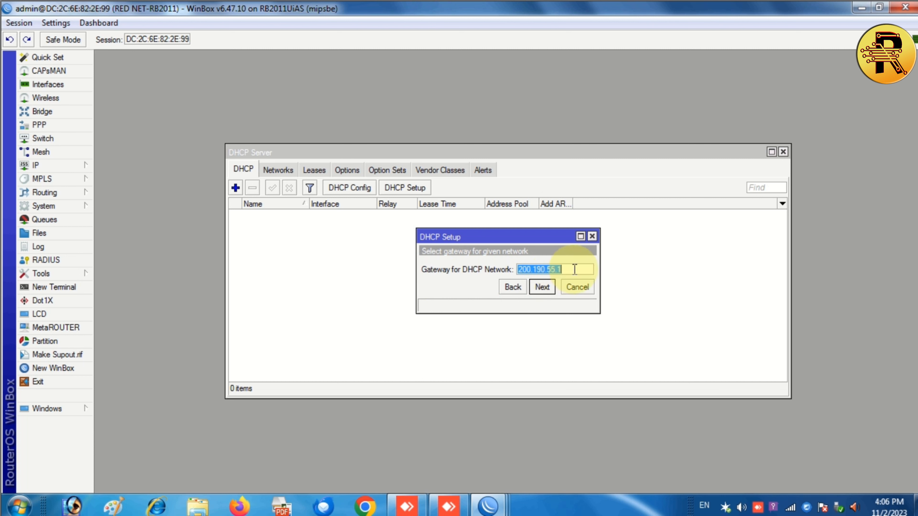
Accept gateway 200.190.55.1 and the pool, set DNS 8.8.8.8, keep 00:10:00 leases.
click(545, 290)
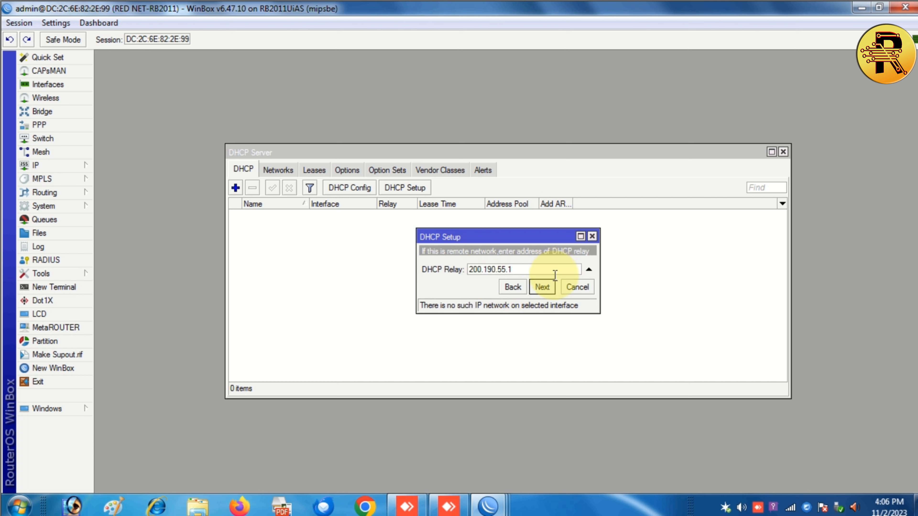
click(545, 288)
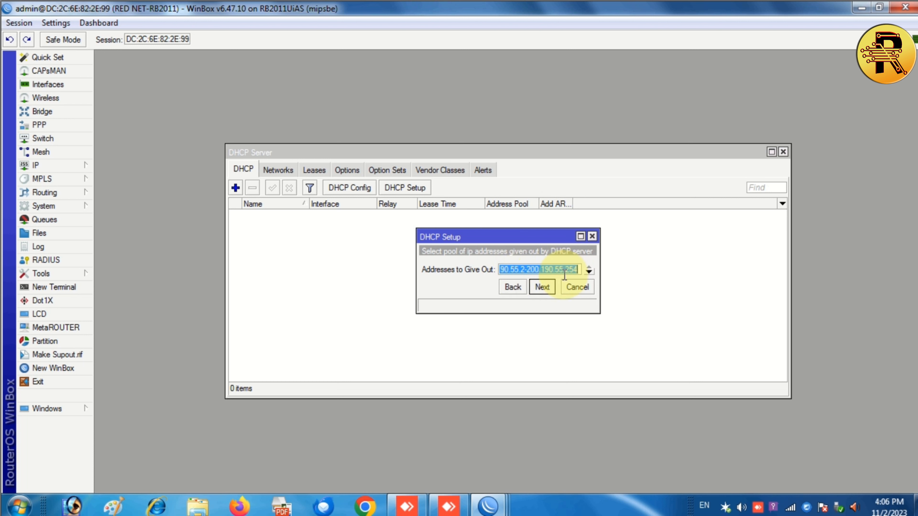
click(545, 290)
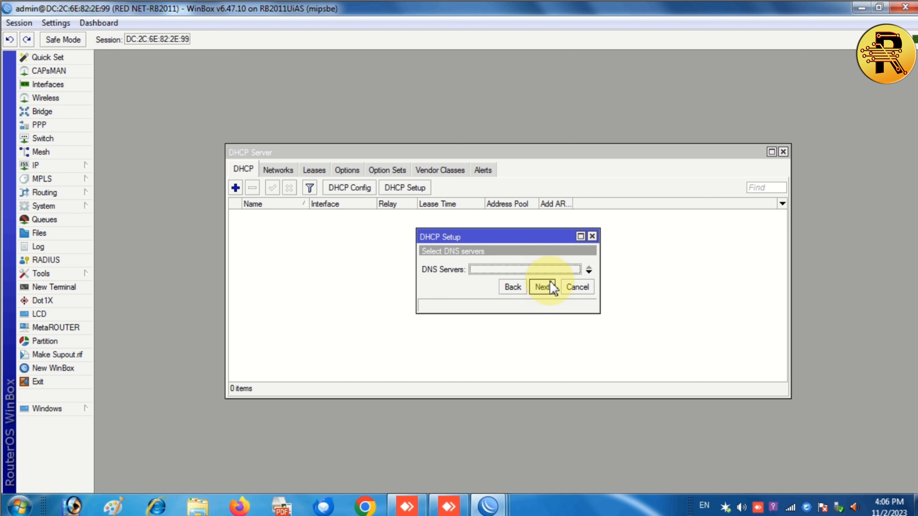
click(535, 270)
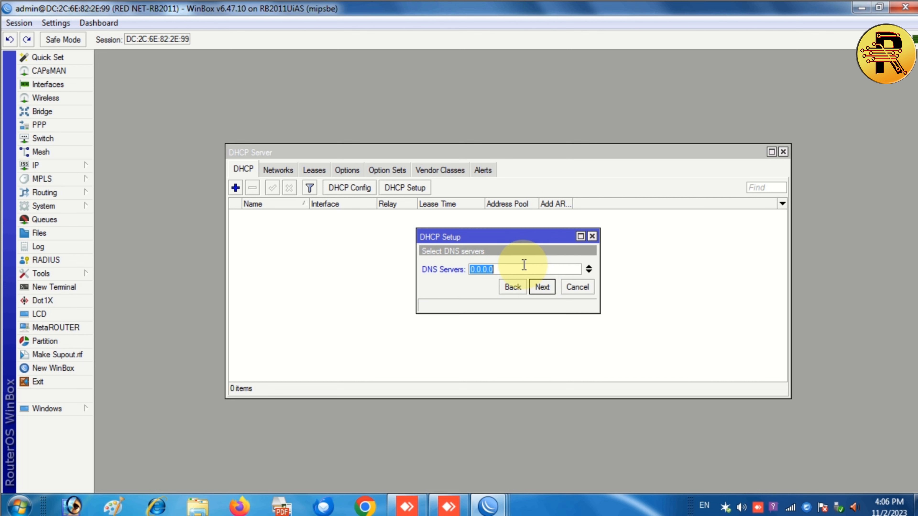
text(8.8.8.8)
click(542, 288)
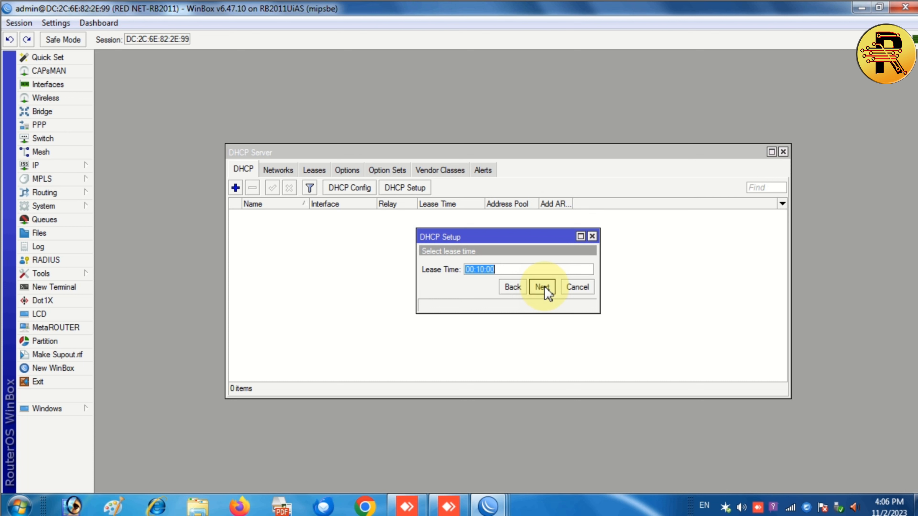
click(542, 287)
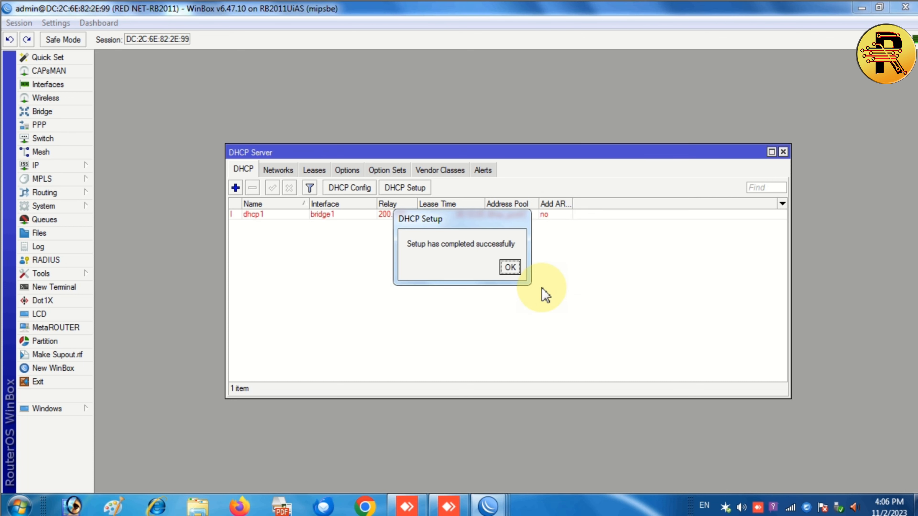
Dismiss the setup-complete message and close the extra WinBox loader windows.
click(510, 267)
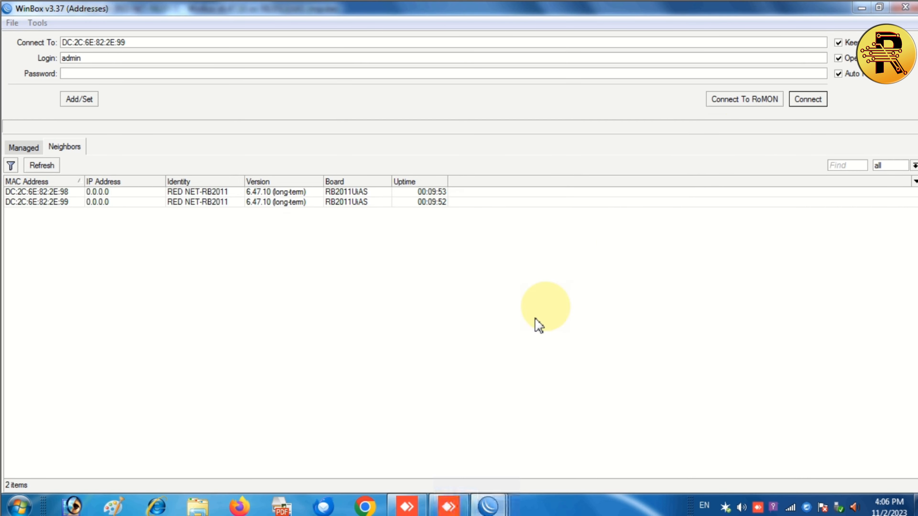
mouse_move(491, 505)
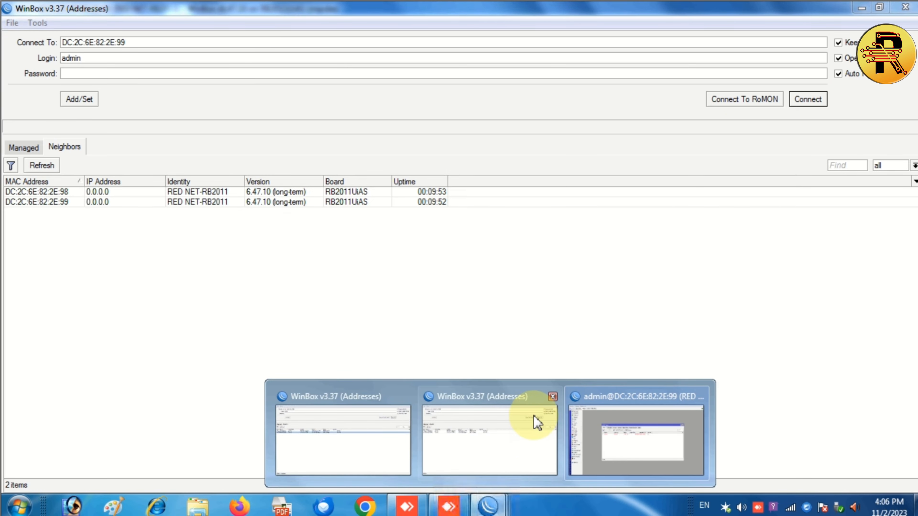
click(552, 398)
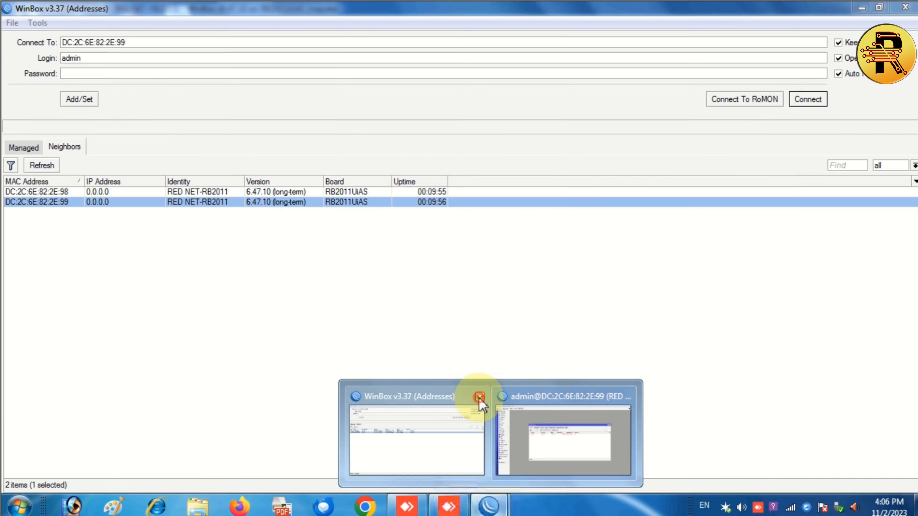
click(480, 398)
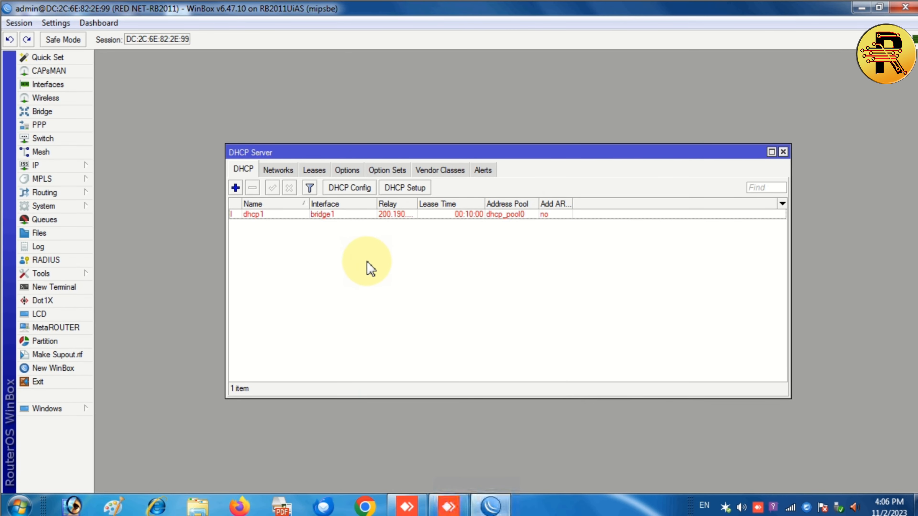
Review dhcp1's Queues and Script settings, then close it and the DHCP Server list.
click(278, 215)
double_click(279, 215)
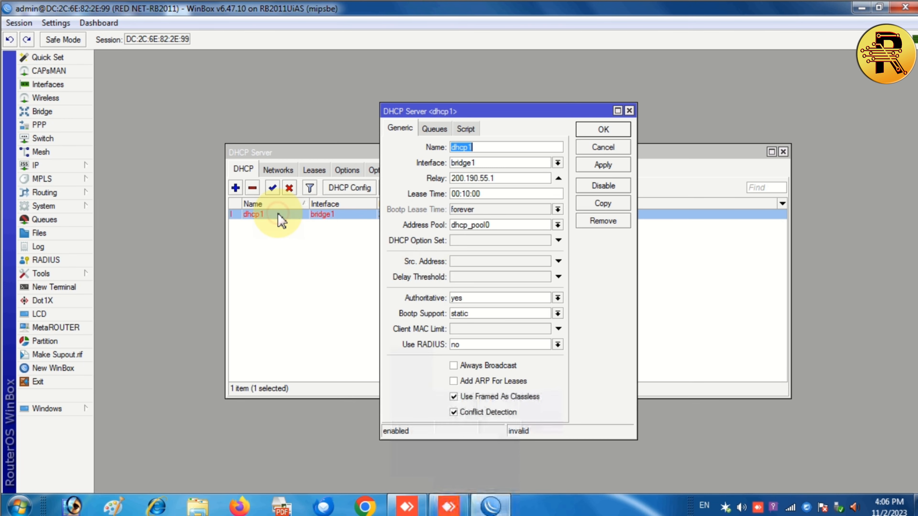
click(445, 131)
click(464, 129)
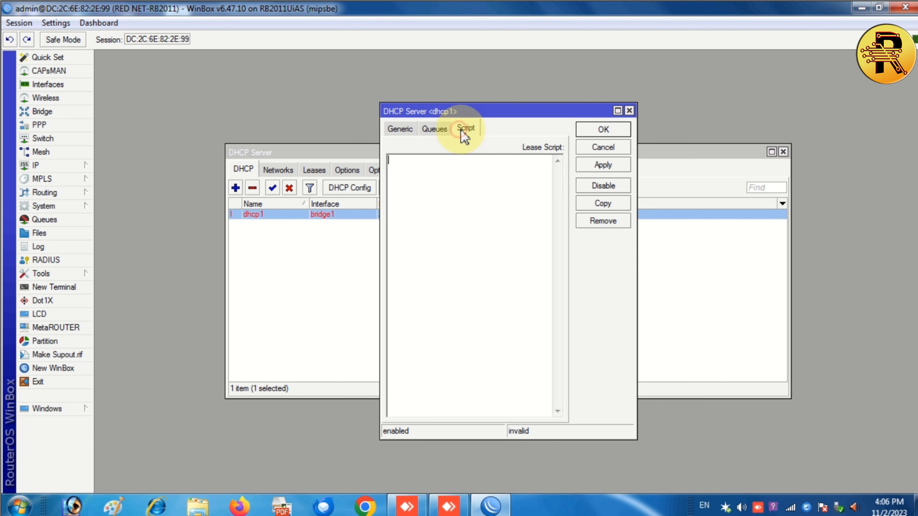
click(629, 111)
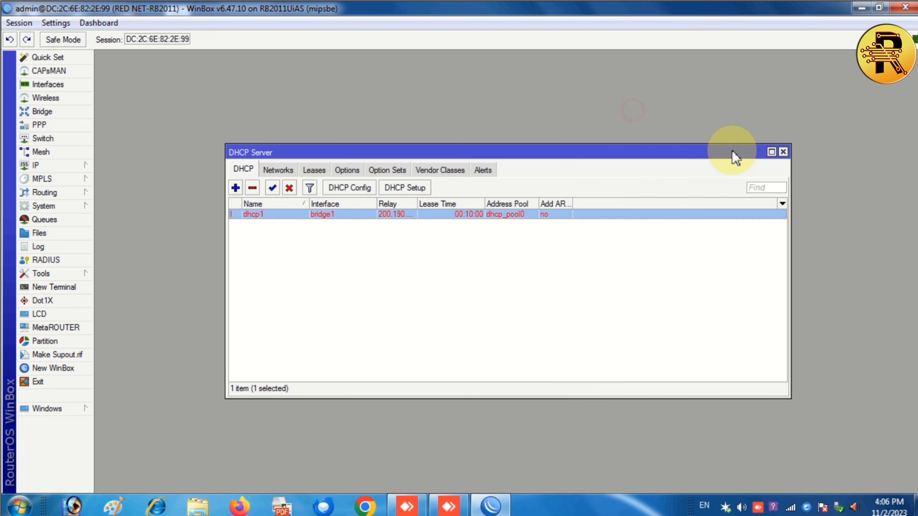
click(783, 152)
click(58, 166)
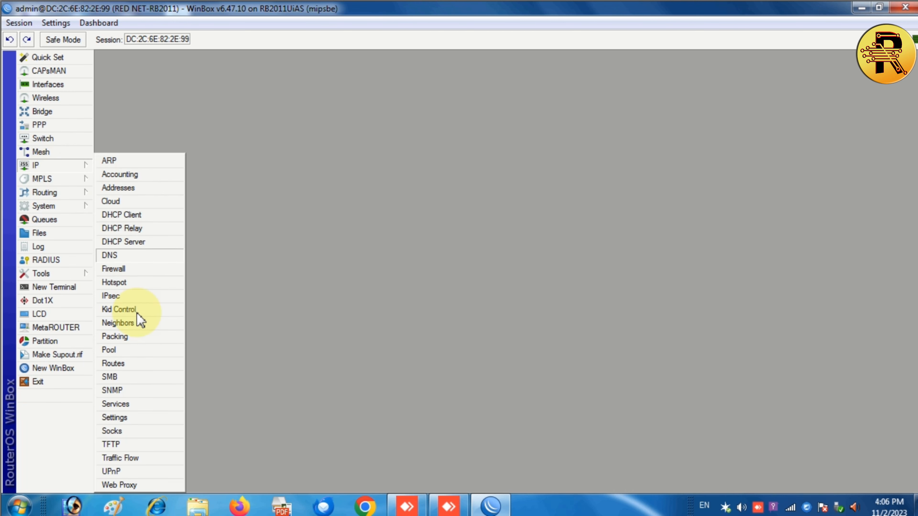
Add IP pool pool1 with addresses 192.168.95.0/24 and apply it.
click(138, 350)
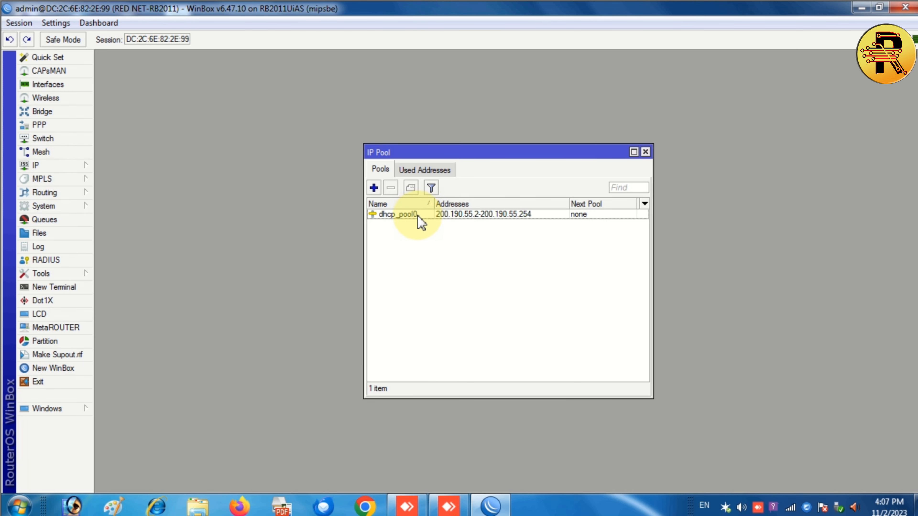
click(373, 188)
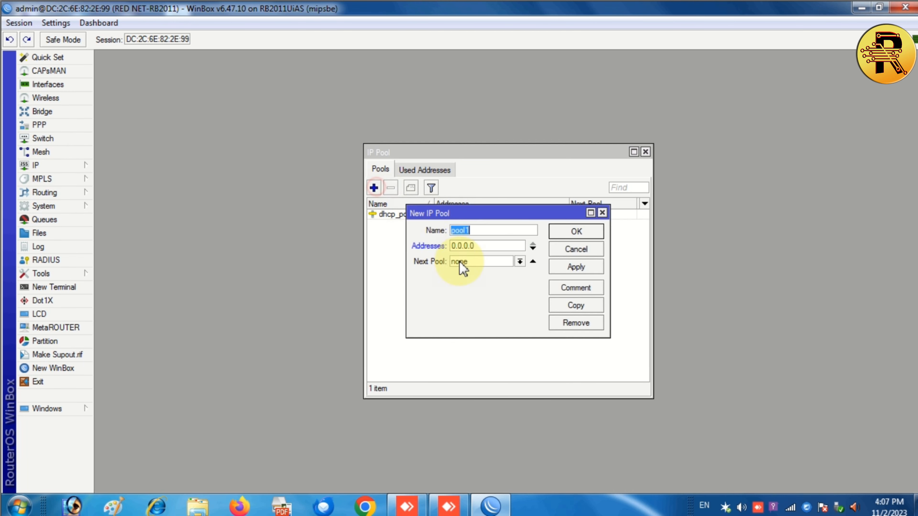
click(492, 248)
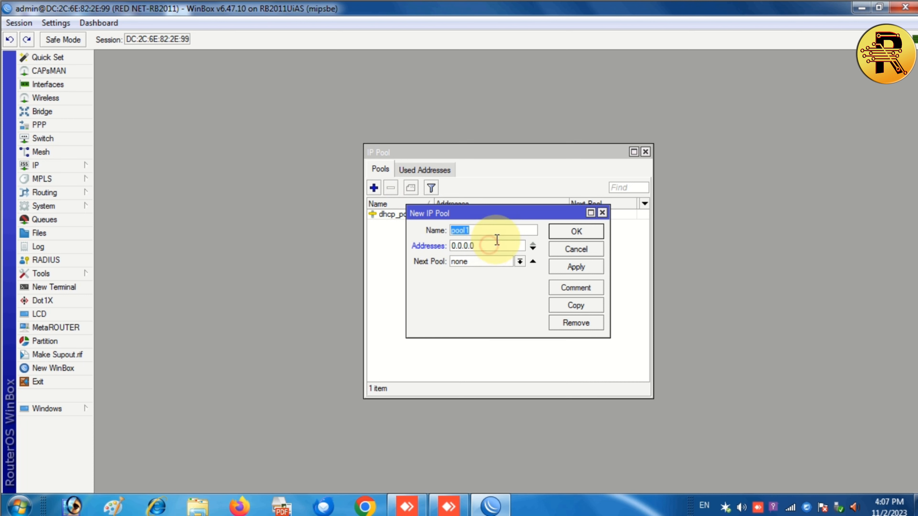
drag(512, 211, 412, 313)
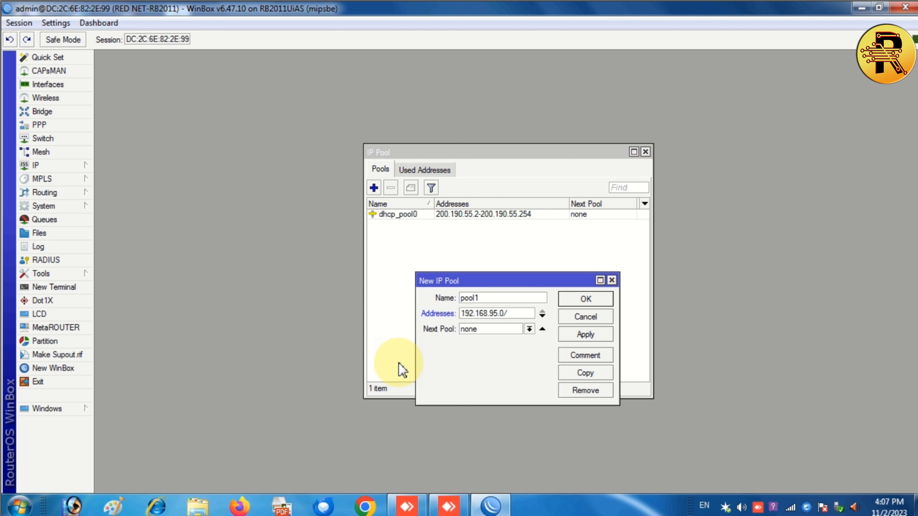
click(582, 336)
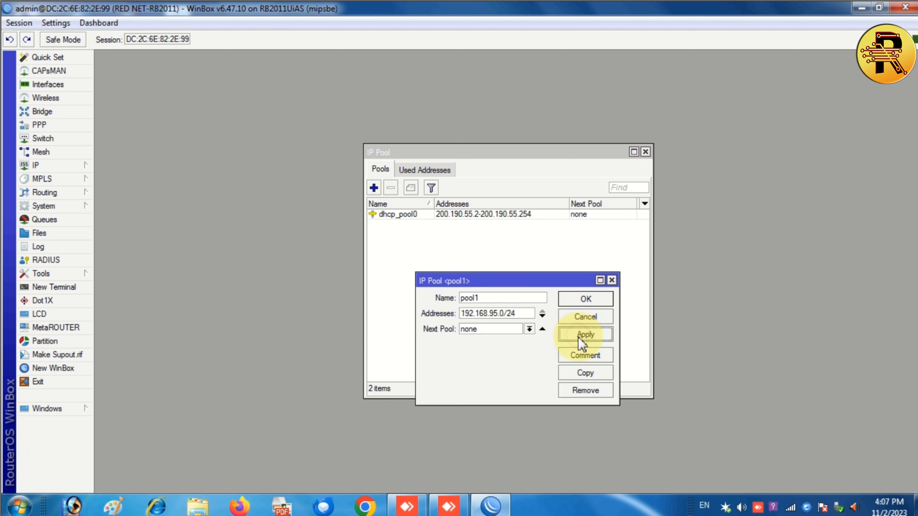
Reopen pool1 and try ending its range at 192.168.95.254; the address is rejected.
click(585, 303)
double_click(474, 226)
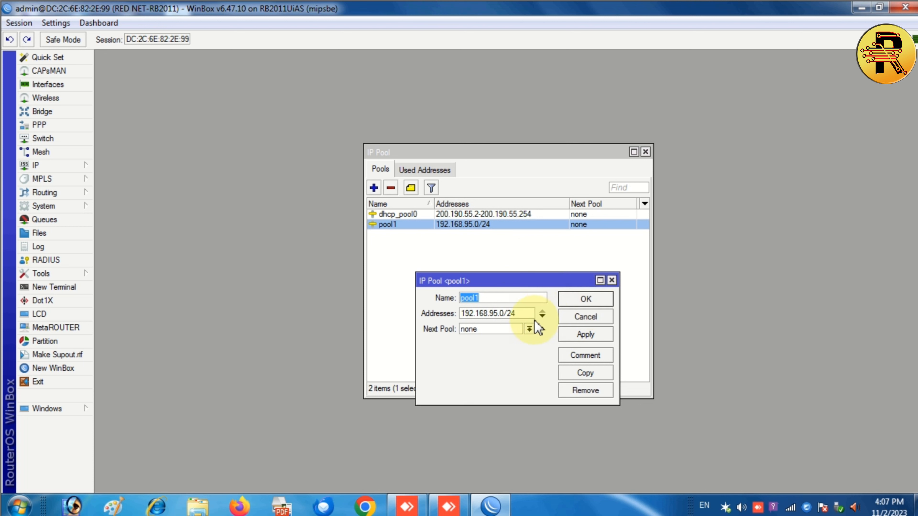
drag(501, 313, 518, 314)
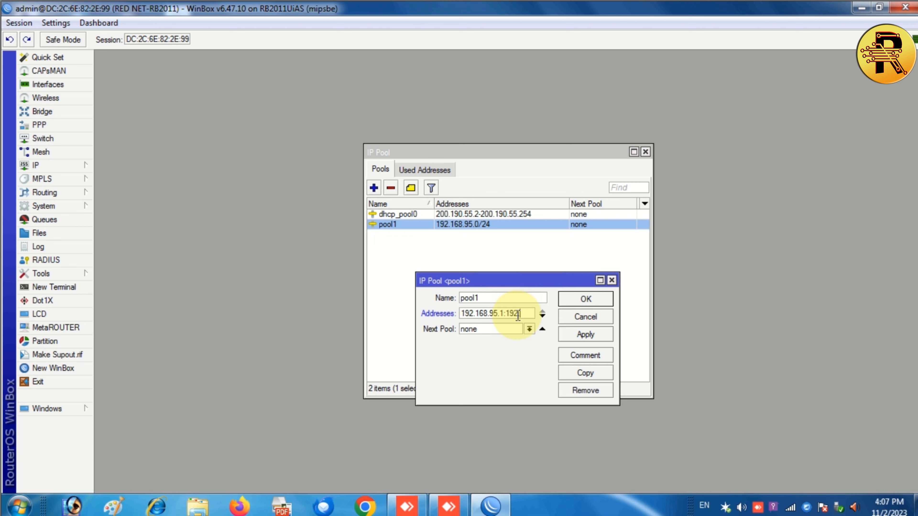
text(1:192.168.95.254)
click(586, 299)
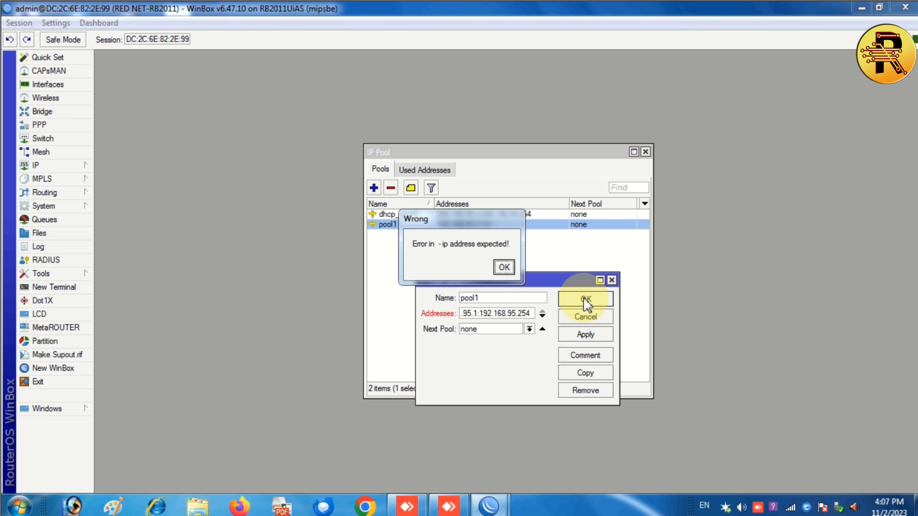
click(504, 267)
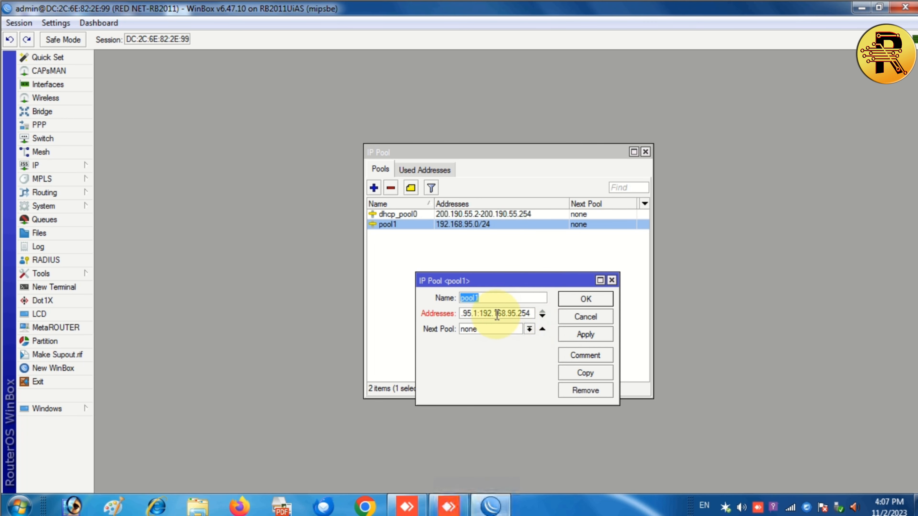
Reselect pool1's address range and try applying it again, which is rejected again.
click(483, 313)
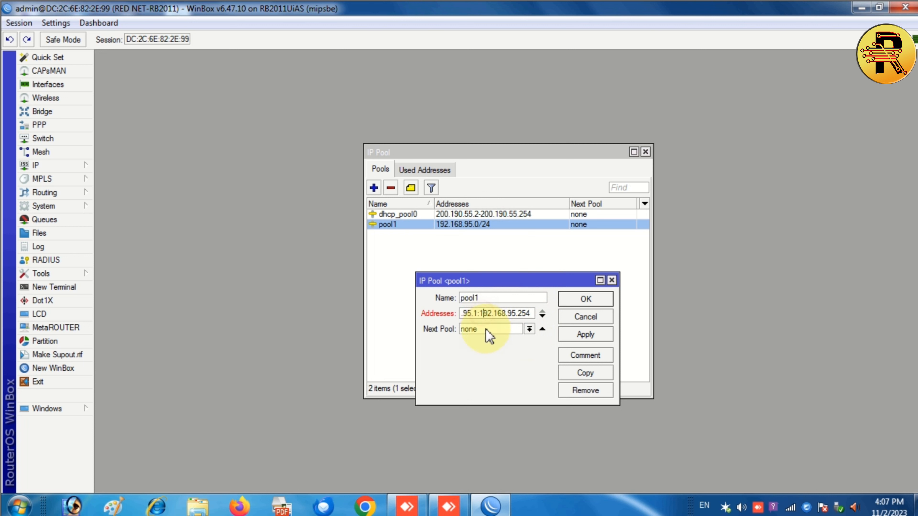
drag(499, 314, 515, 334)
click(507, 314)
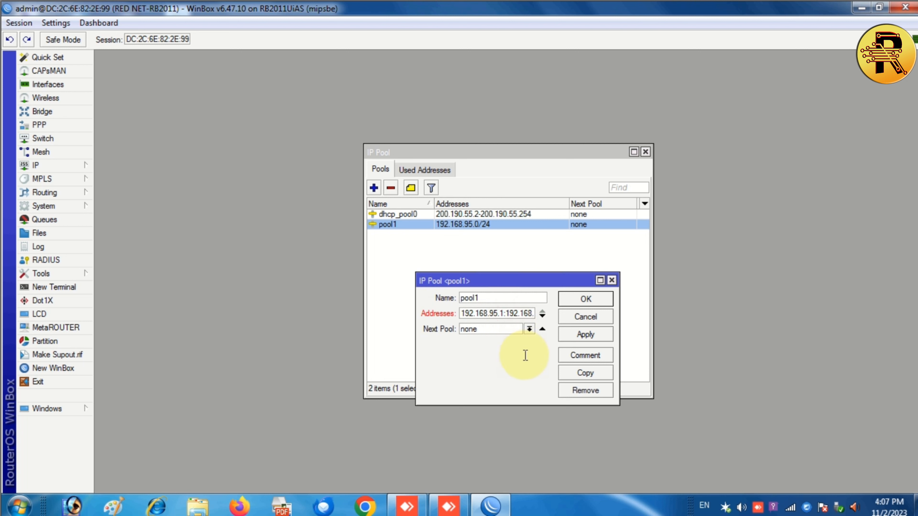
drag(513, 313, 549, 312)
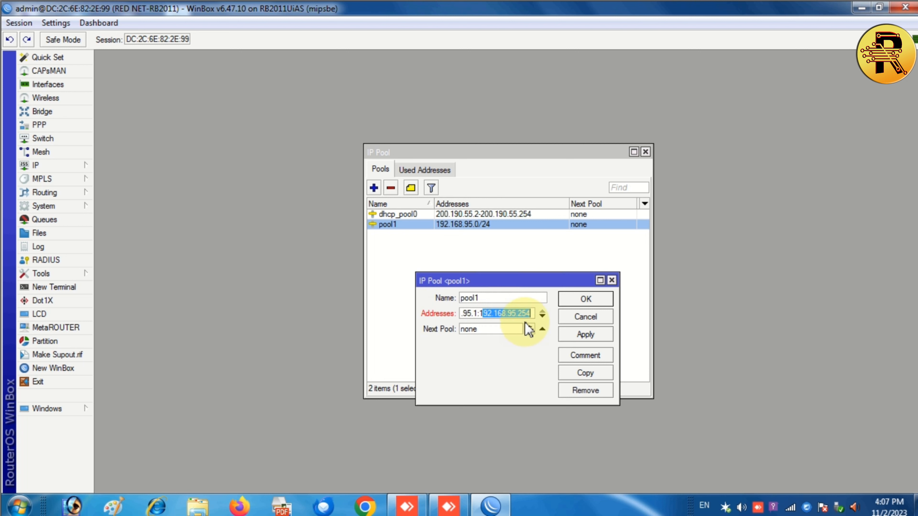
click(585, 335)
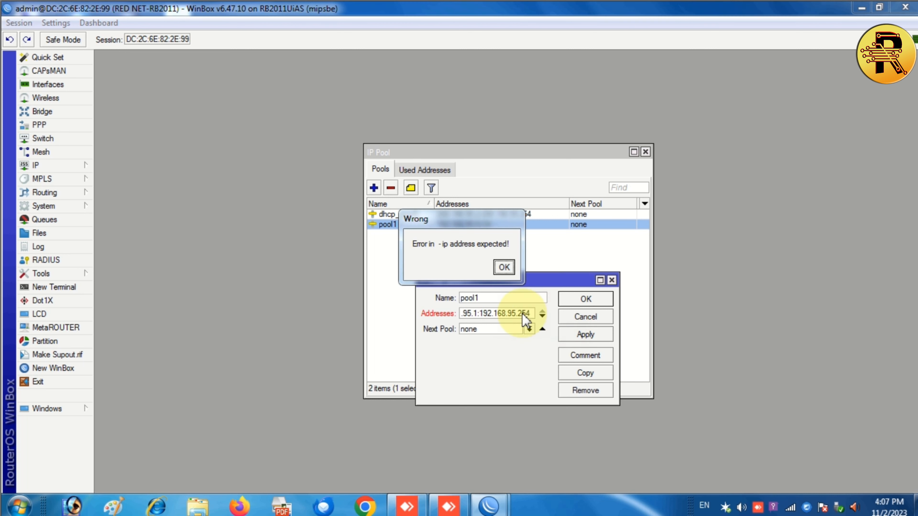
click(504, 267)
Restore pool1 to 192.168.95.0/24, apply it, and close the IP Pool window.
click(495, 314)
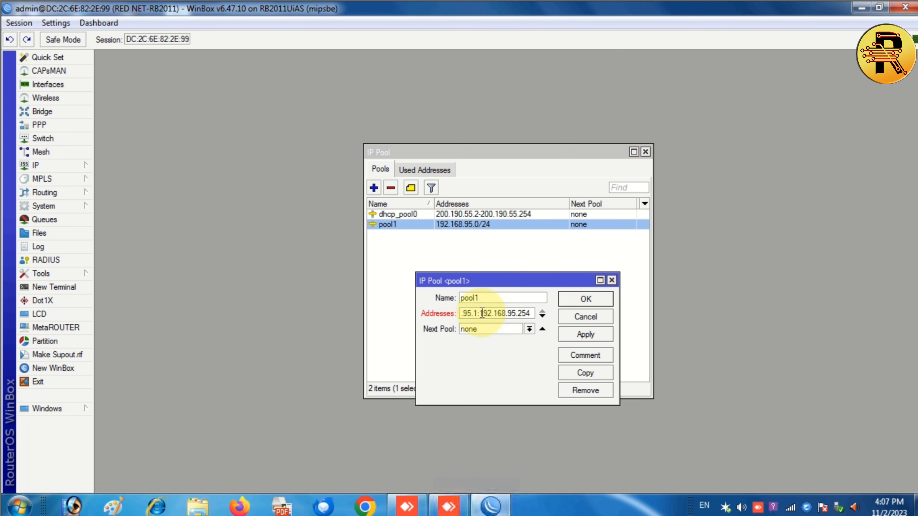
drag(473, 313, 573, 318)
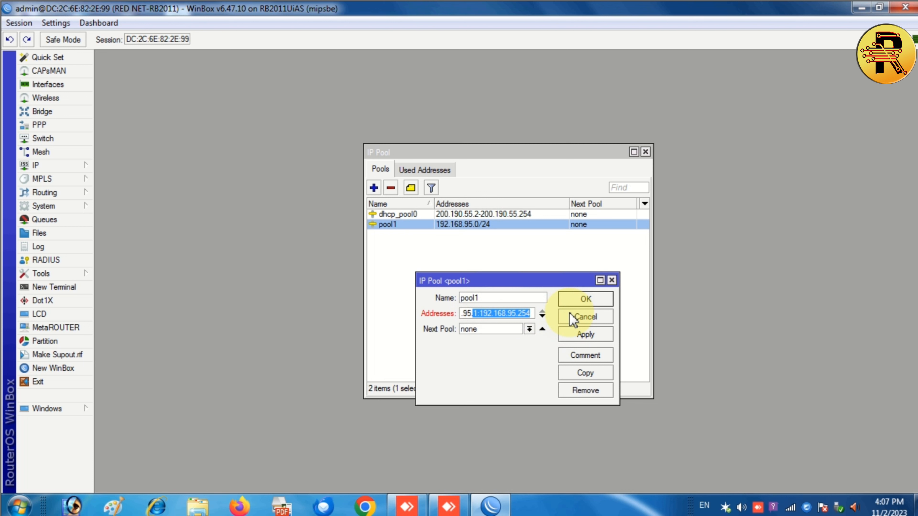
text(0/24)
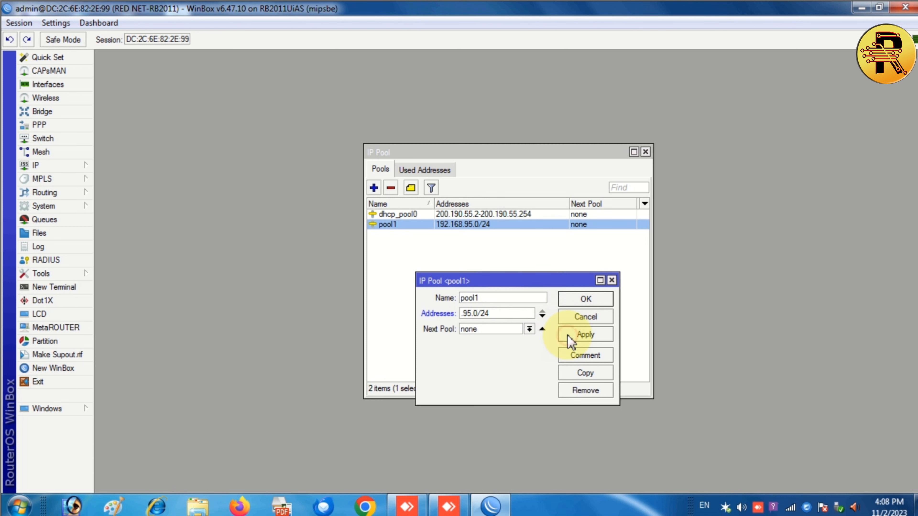
click(577, 335)
click(573, 304)
click(517, 272)
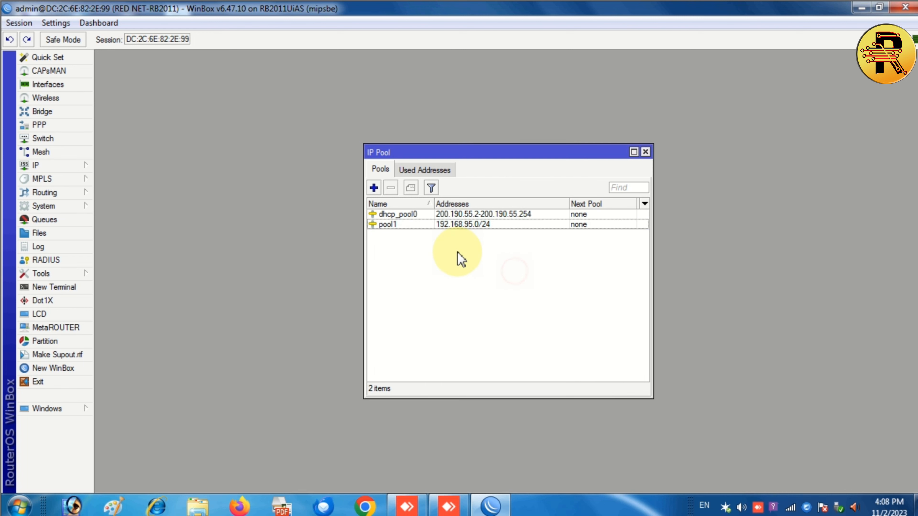
click(646, 152)
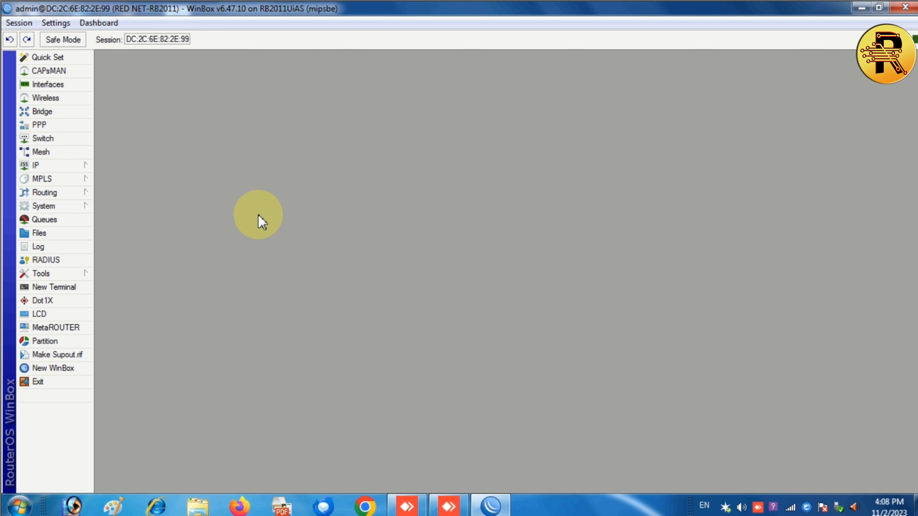
In an enlarged Quick Set, set internet addressing to Automatic and enable NAT and the DHCP server.
click(42, 58)
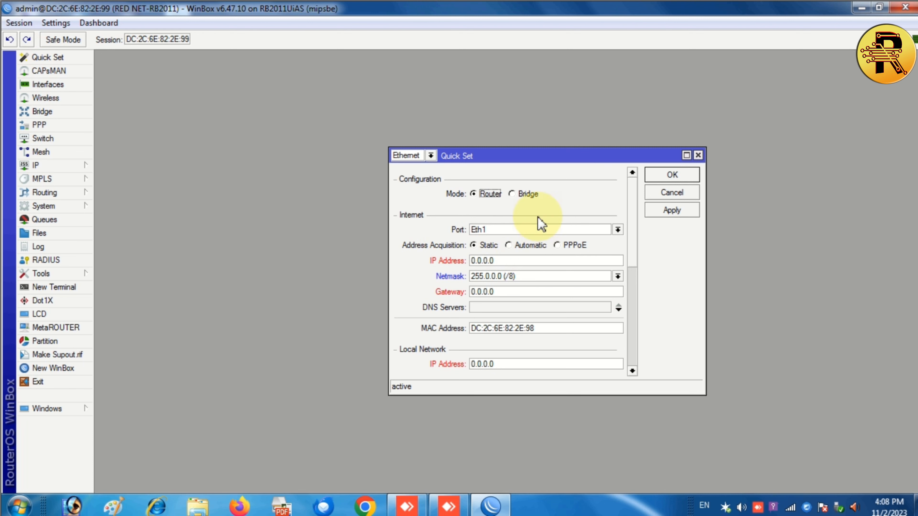
drag(528, 159, 333, 100)
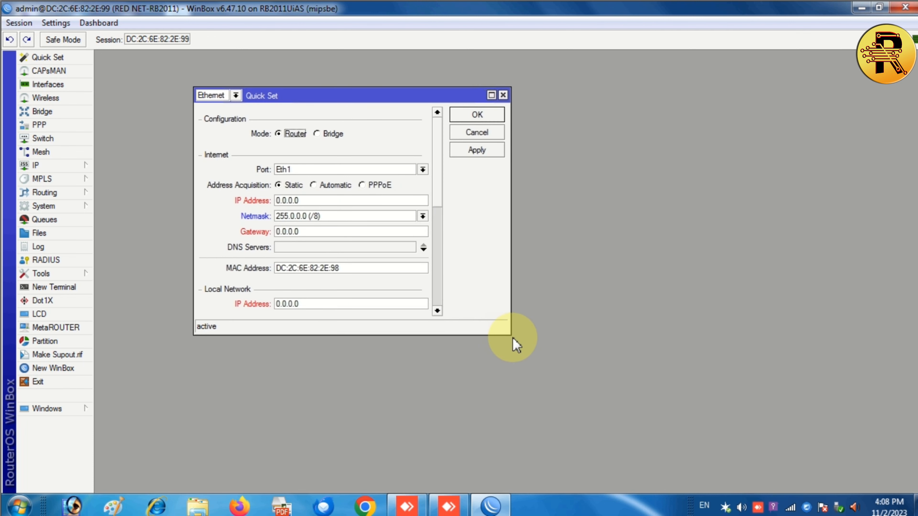
drag(511, 332, 771, 443)
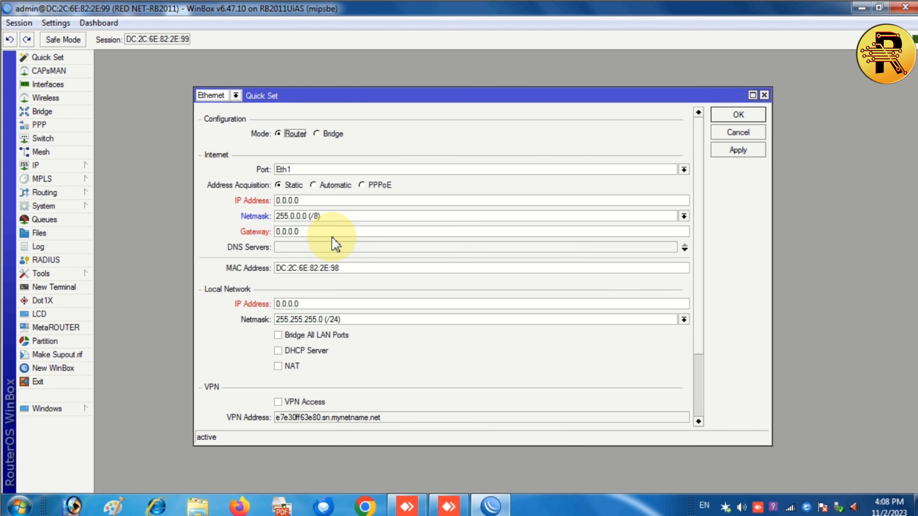
click(317, 187)
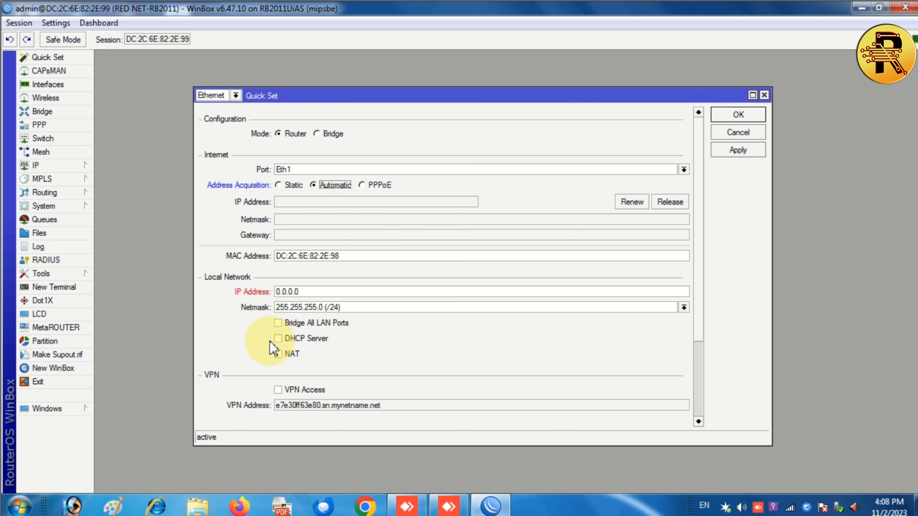
click(278, 354)
click(279, 339)
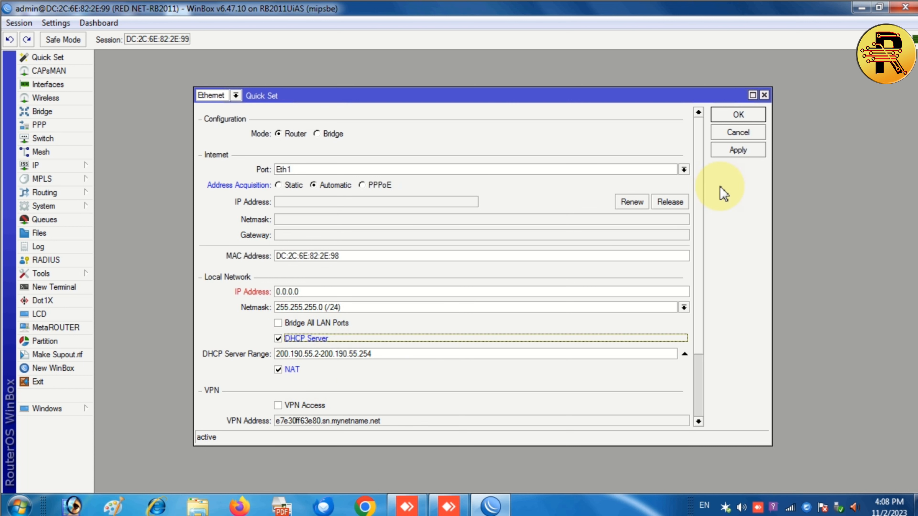
Apply Quick Set, then correct the rejected local network IP address and apply again.
click(737, 152)
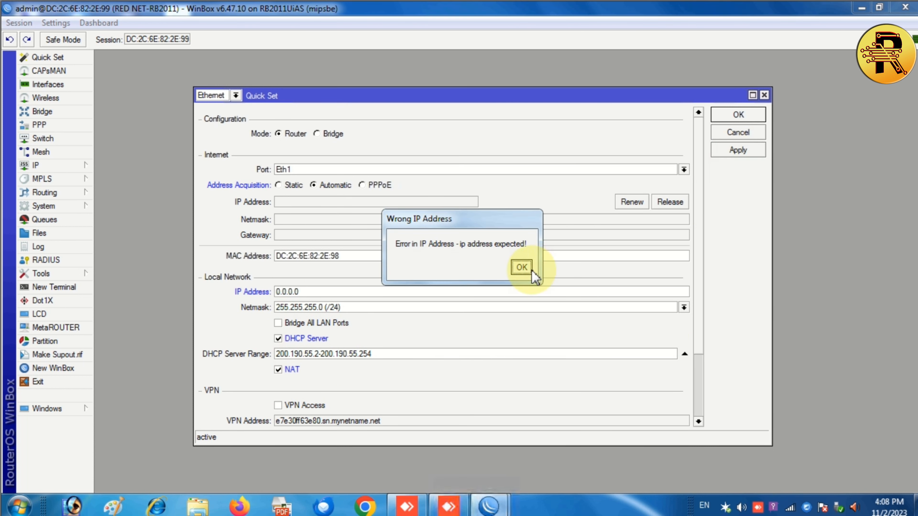
click(521, 267)
double_click(310, 291)
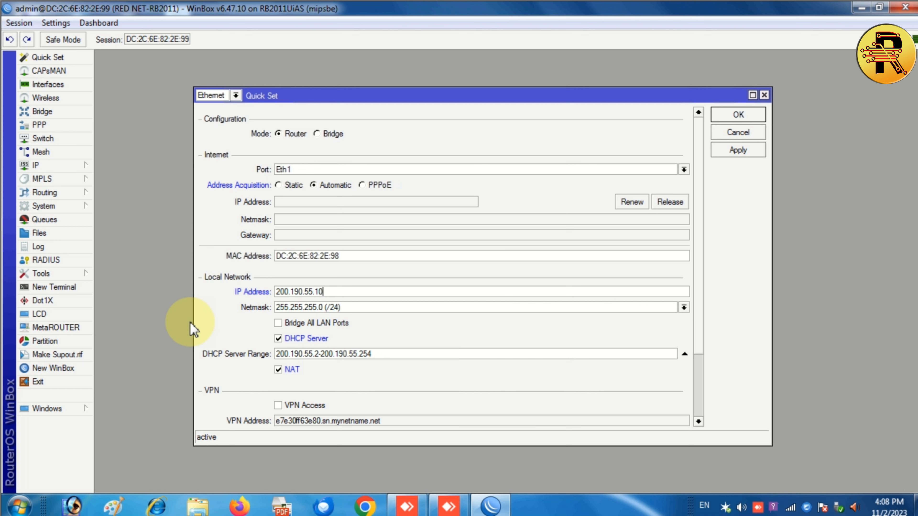
click(734, 150)
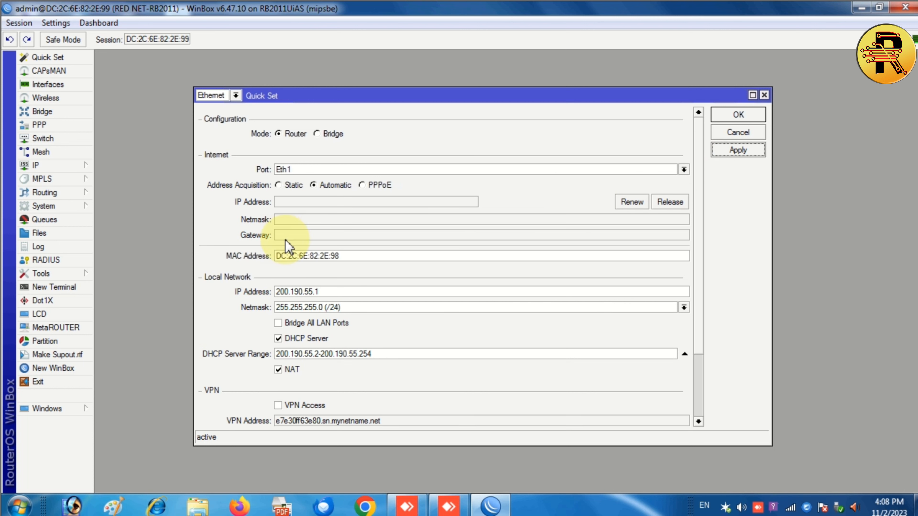
drag(285, 203, 280, 203)
click(416, 222)
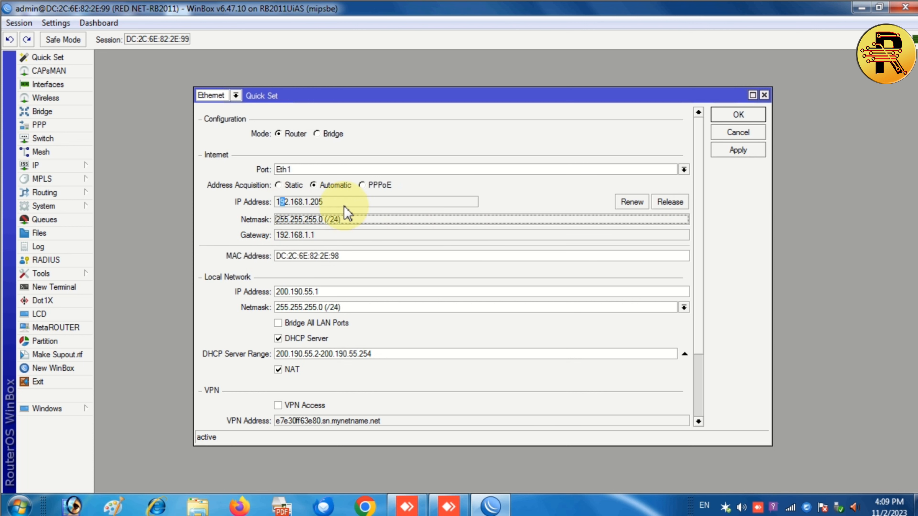
Toggle Address Acquisition to PPPoE and back to Automatic, then apply.
click(516, 185)
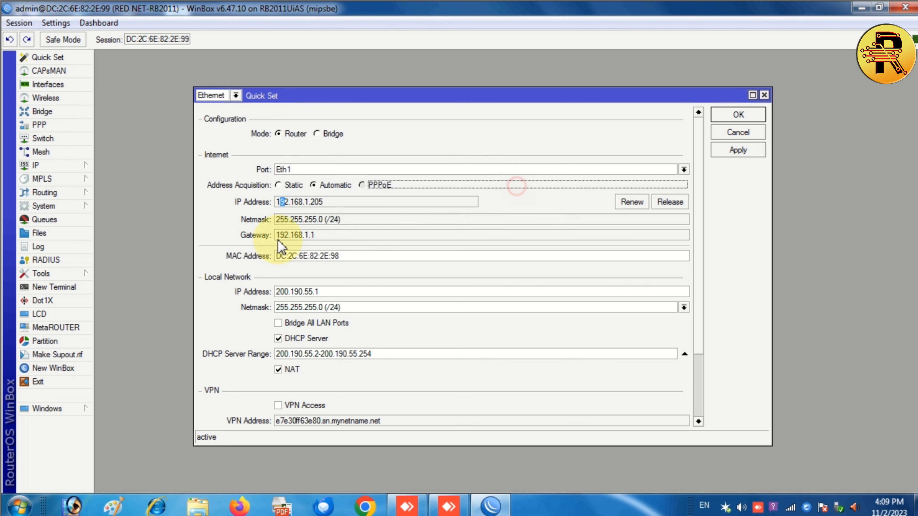
click(314, 186)
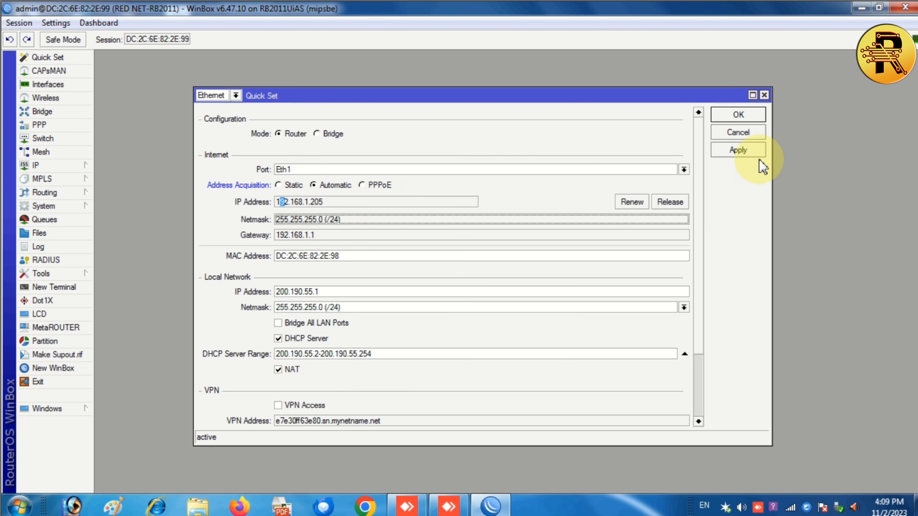
click(740, 150)
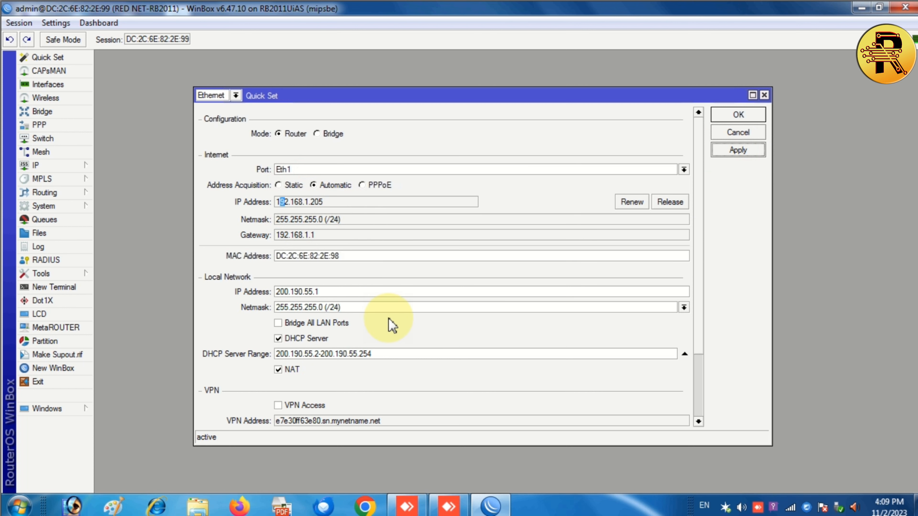
click(67, 288)
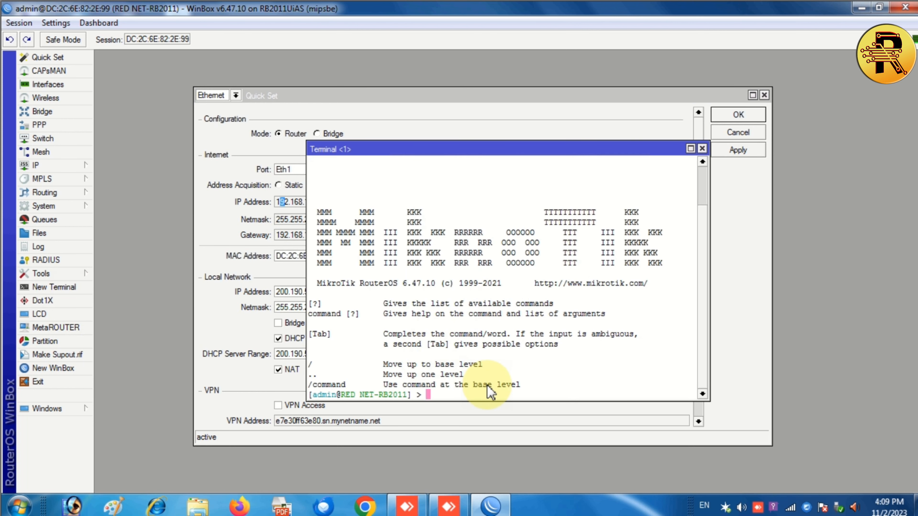
text(PING)
key(BackSpace)
text(ping 8.8.8.8)
key(Return)
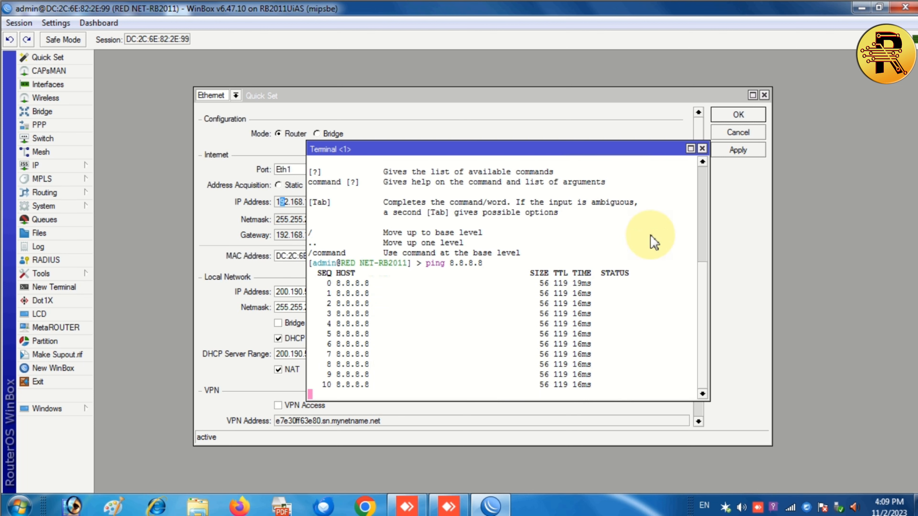
click(702, 149)
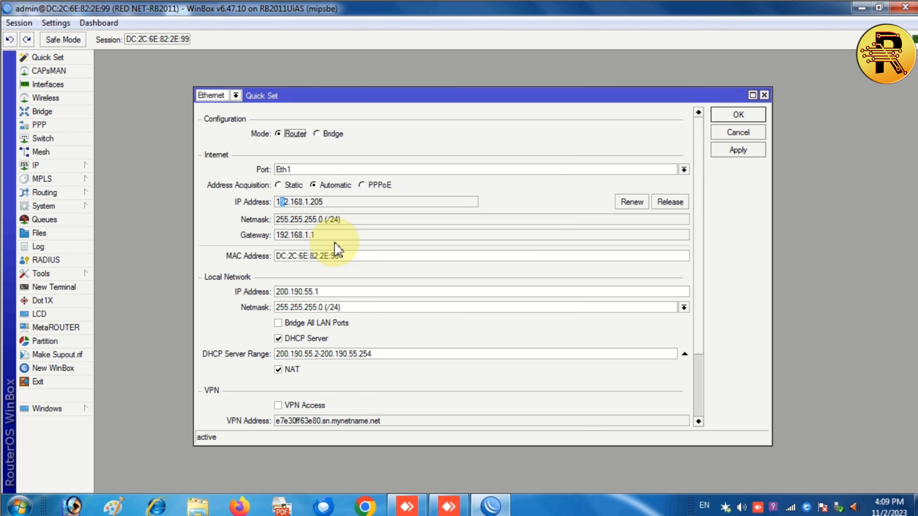
Switch the Eth1 internet connection type to PPPoE.
scroll(405, 372, down, 4)
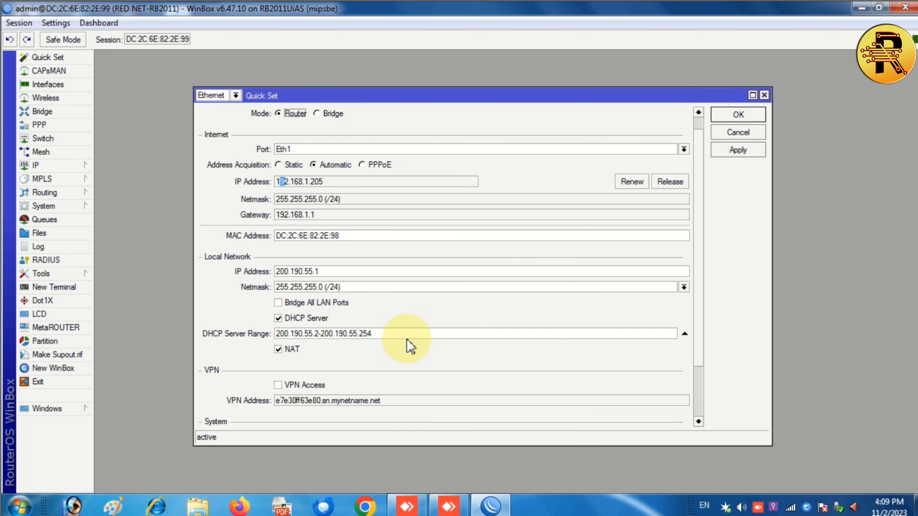
scroll(398, 382, up, 1)
scroll(397, 382, up, 1)
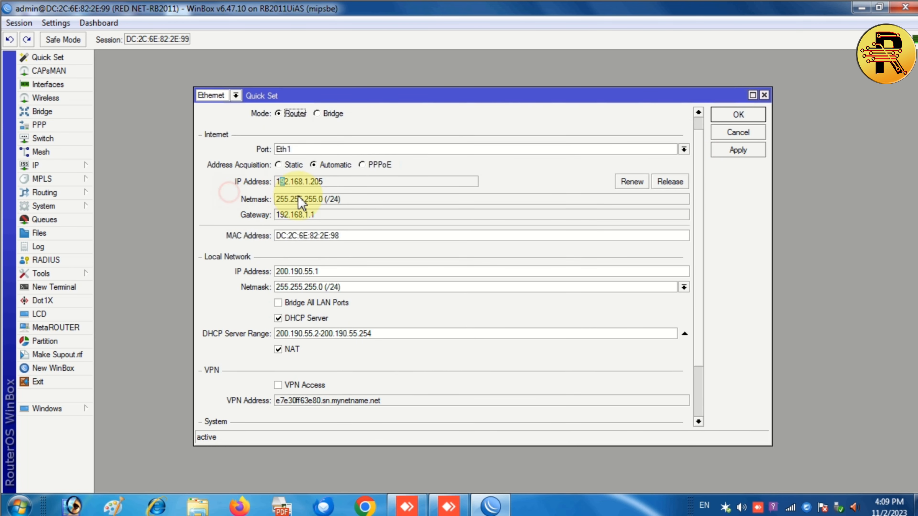
click(361, 165)
click(292, 180)
click(296, 198)
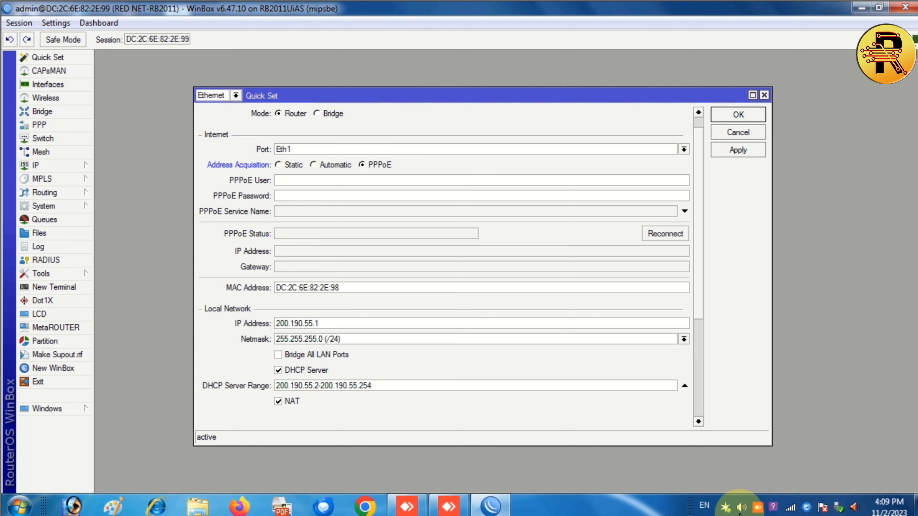
click(319, 180)
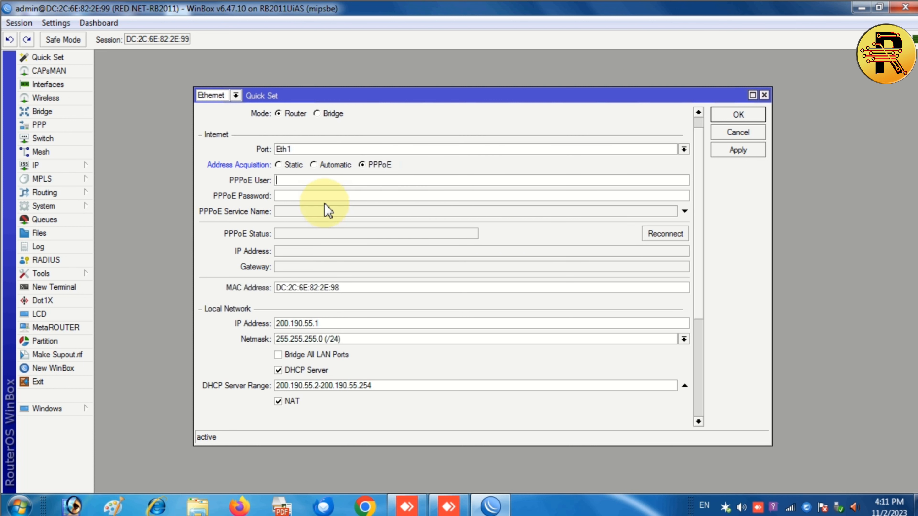
Enter the account's PPPoE username and paste its password.
click(310, 181)
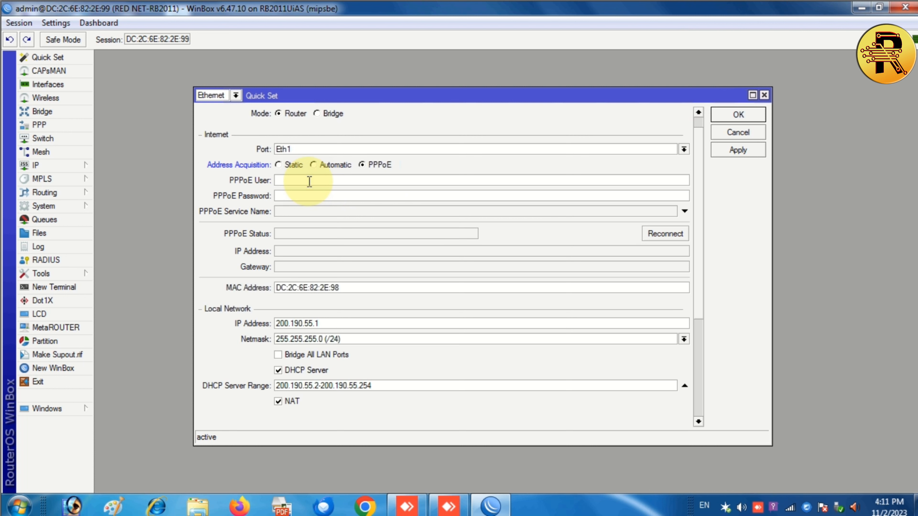
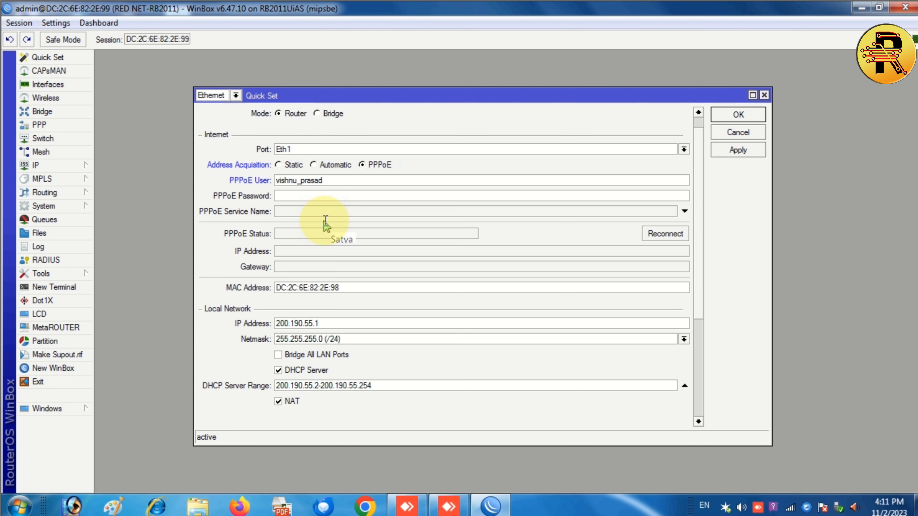
key(ctrl+a)
key(Tab)
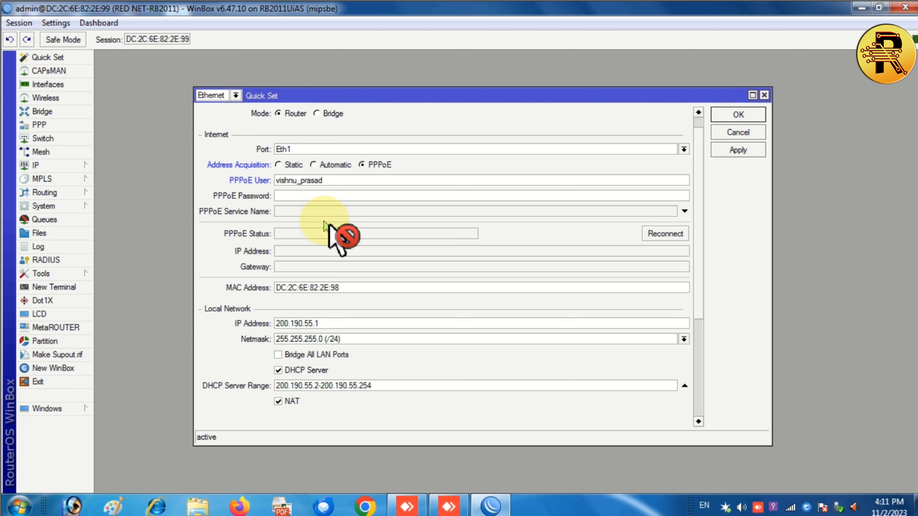
key(ctrl+v)
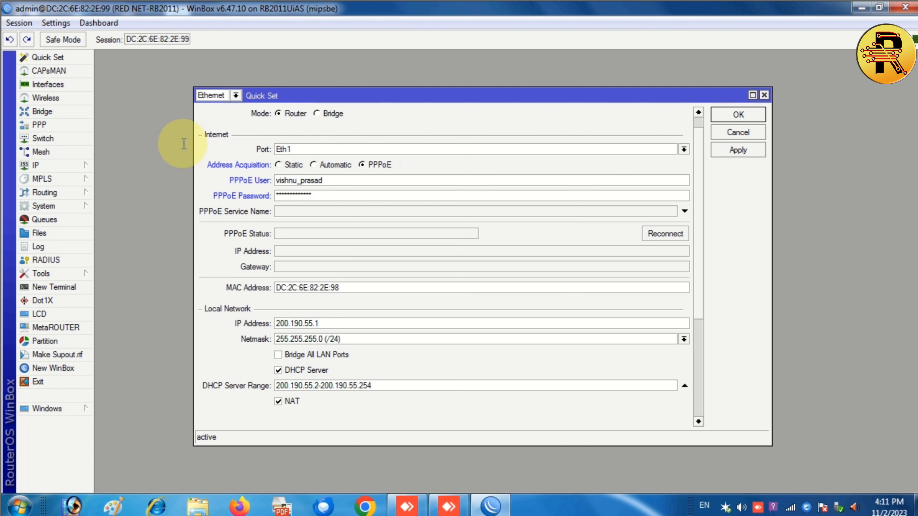
Turn off Hide Passwords, apply the PPPoE login settings, and reconnect the session.
click(57, 25)
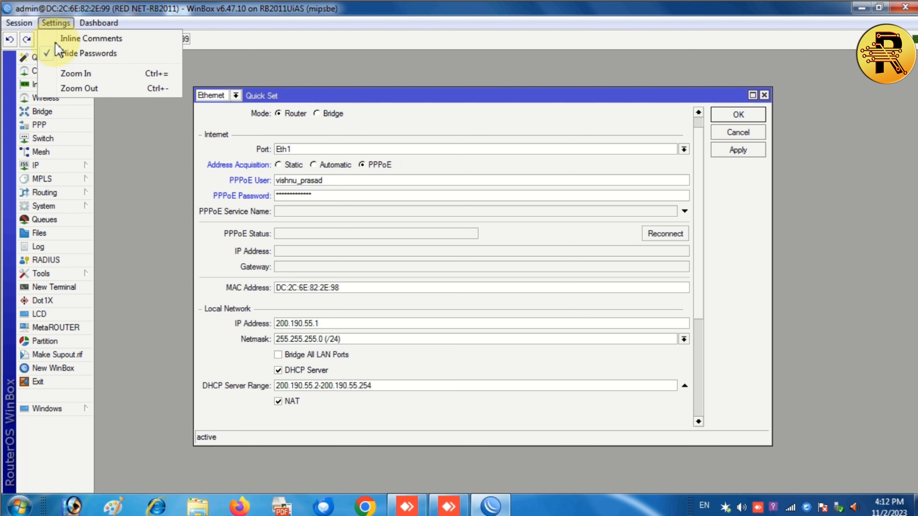
click(49, 54)
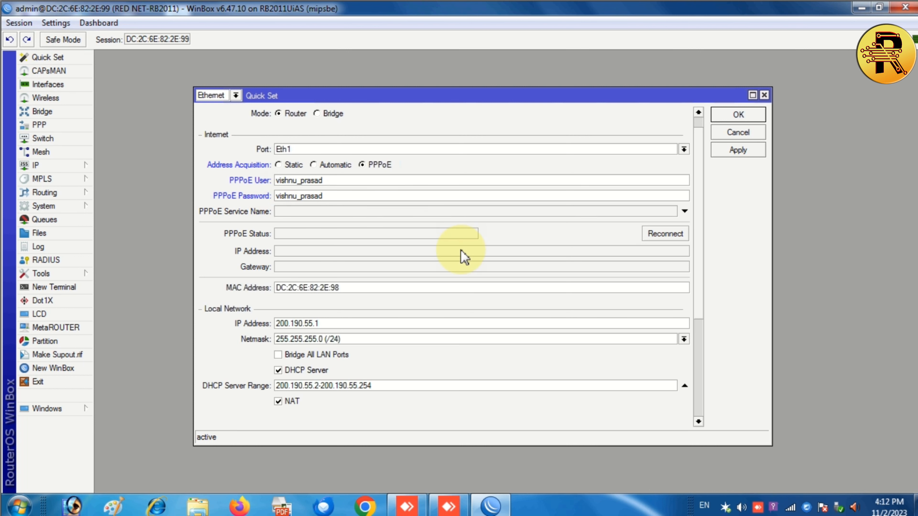
click(755, 150)
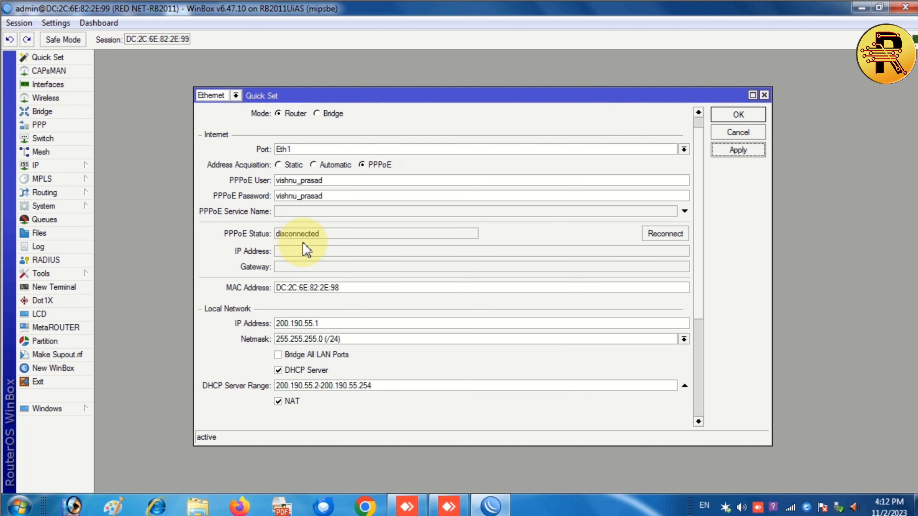
scroll(368, 242, down, 1)
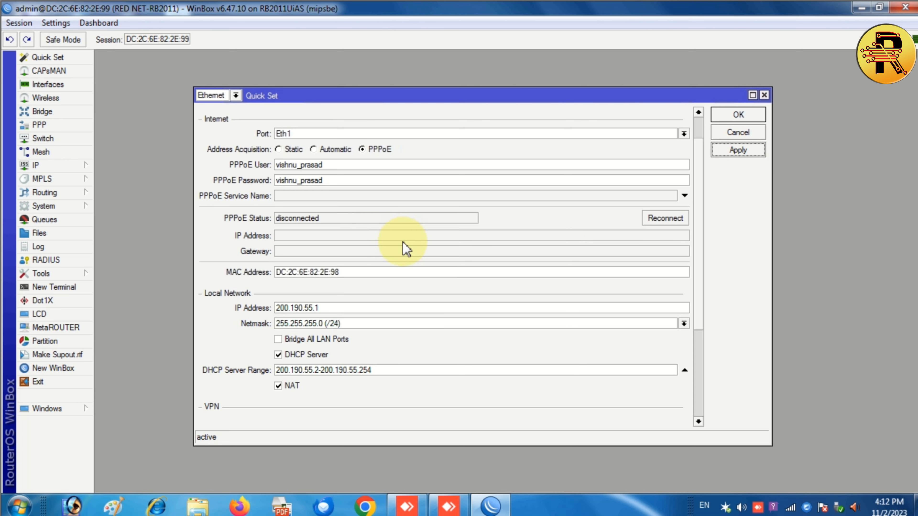
scroll(470, 253, up, 2)
click(661, 257)
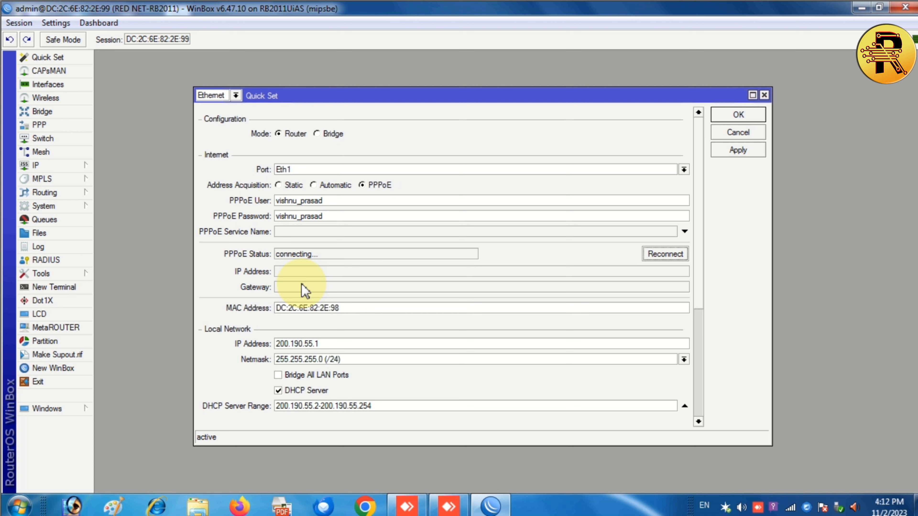
Reapply and wait for PPPoE to connect with 172.16.38.115 via gateway 172.16.0.1.
click(736, 151)
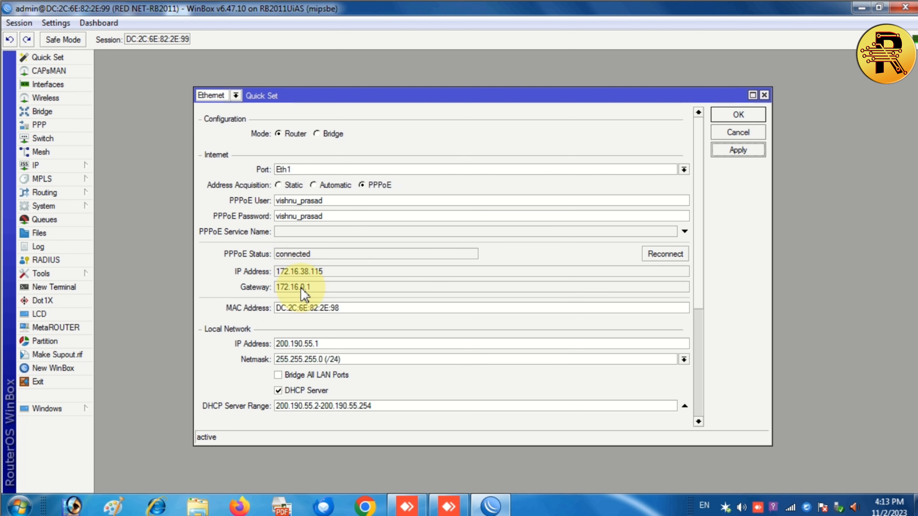
click(279, 253)
drag(280, 254, 314, 255)
click(252, 282)
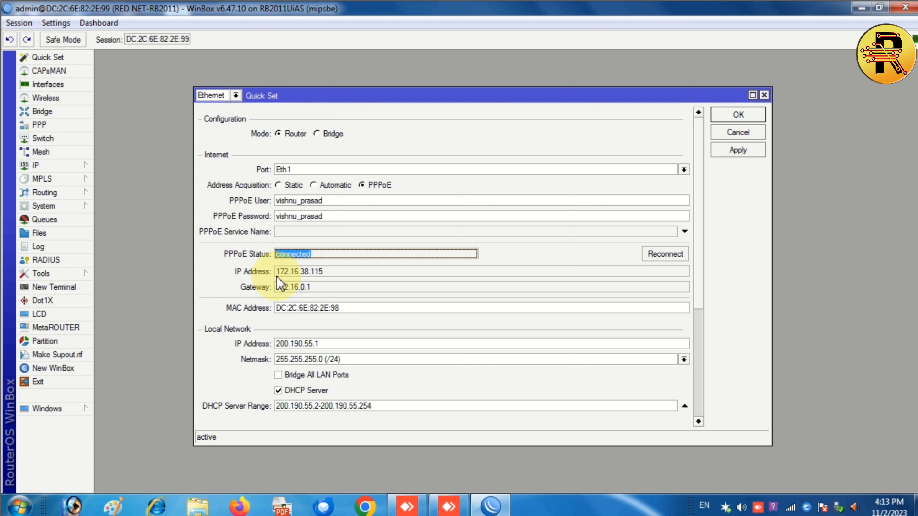
click(44, 290)
text(ping 8.8.8)
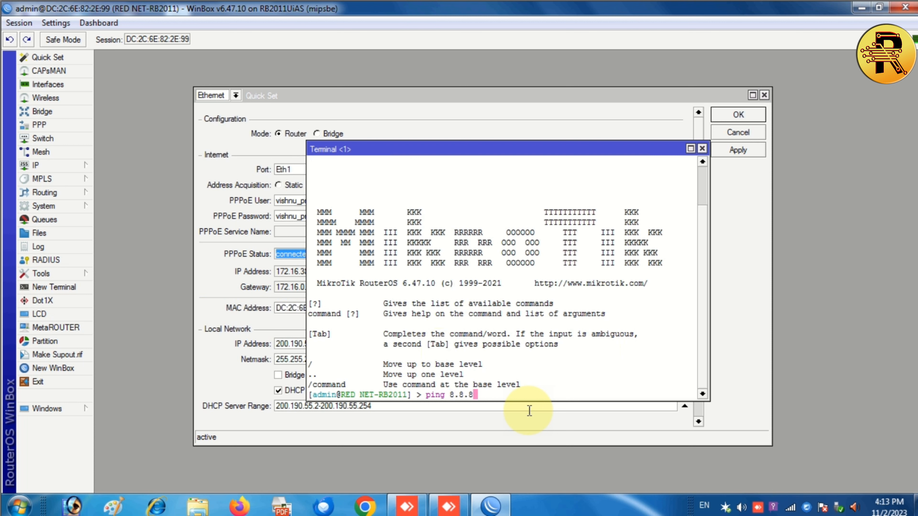
text(.8)
key(Return)
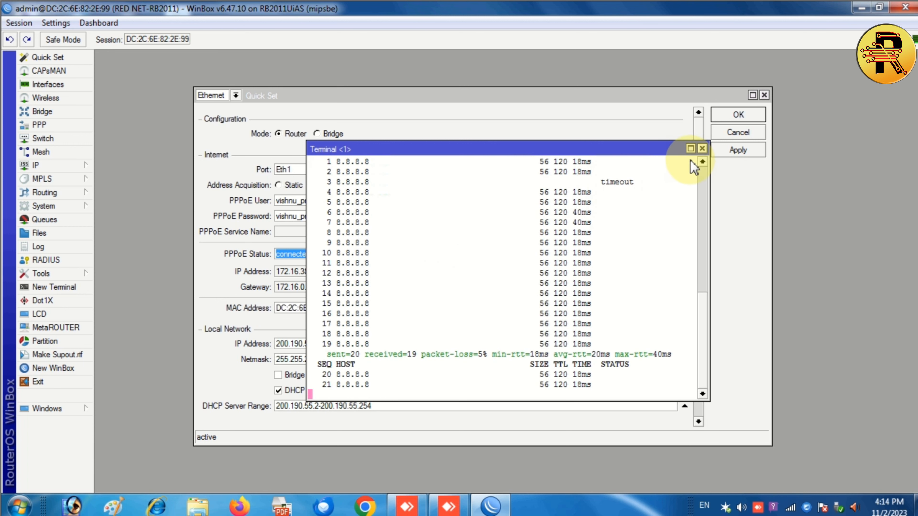
click(701, 149)
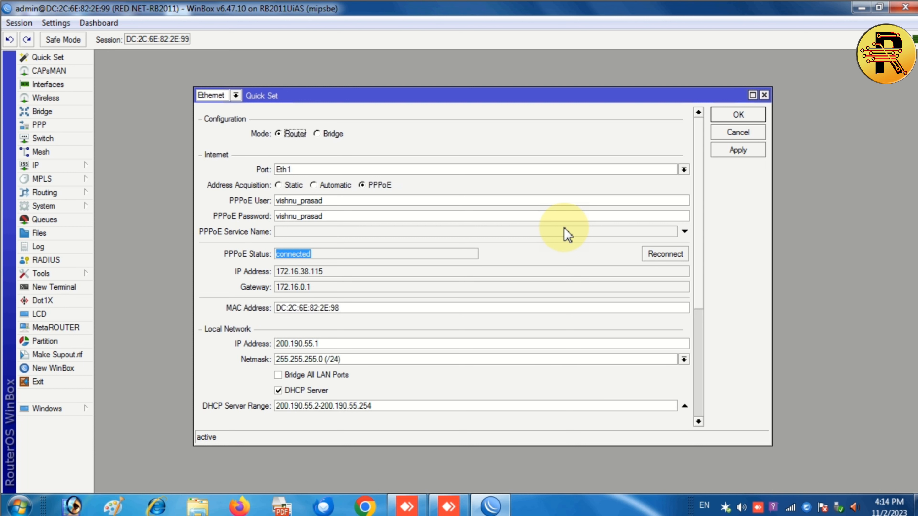
scroll(567, 235, down, 1)
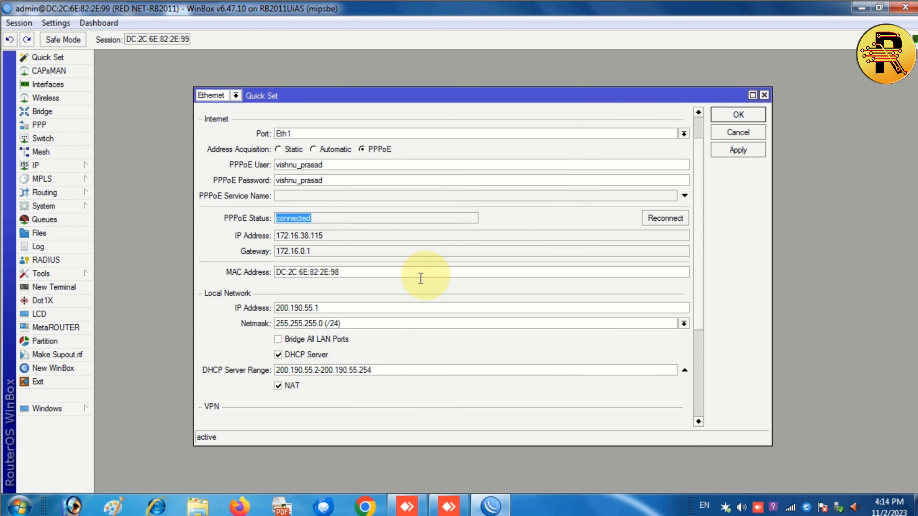